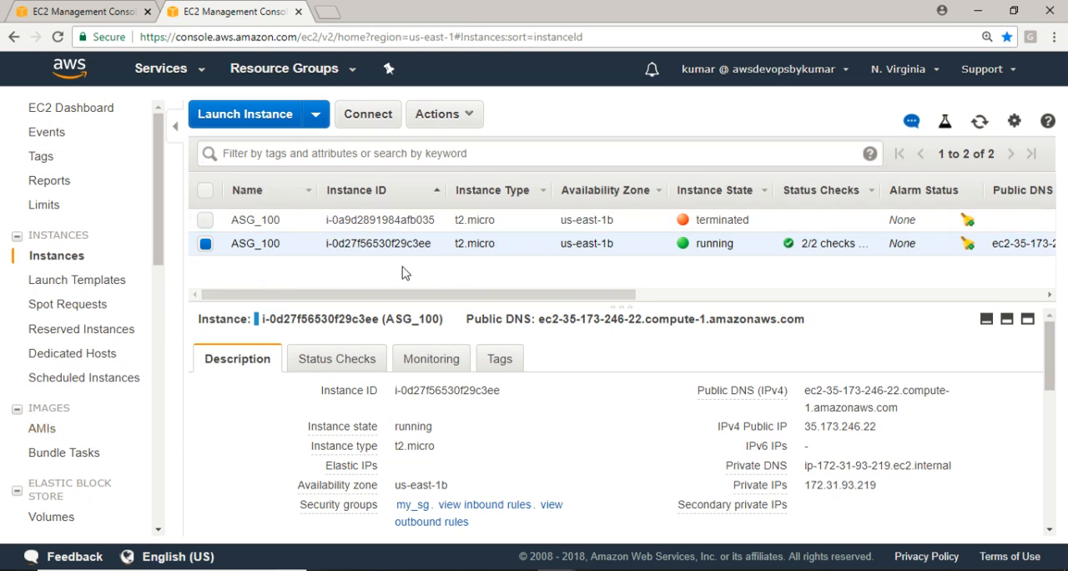
Open the load balancers list and start creating an Application Load Balancer for HTTP/HTTPS
click(205, 243)
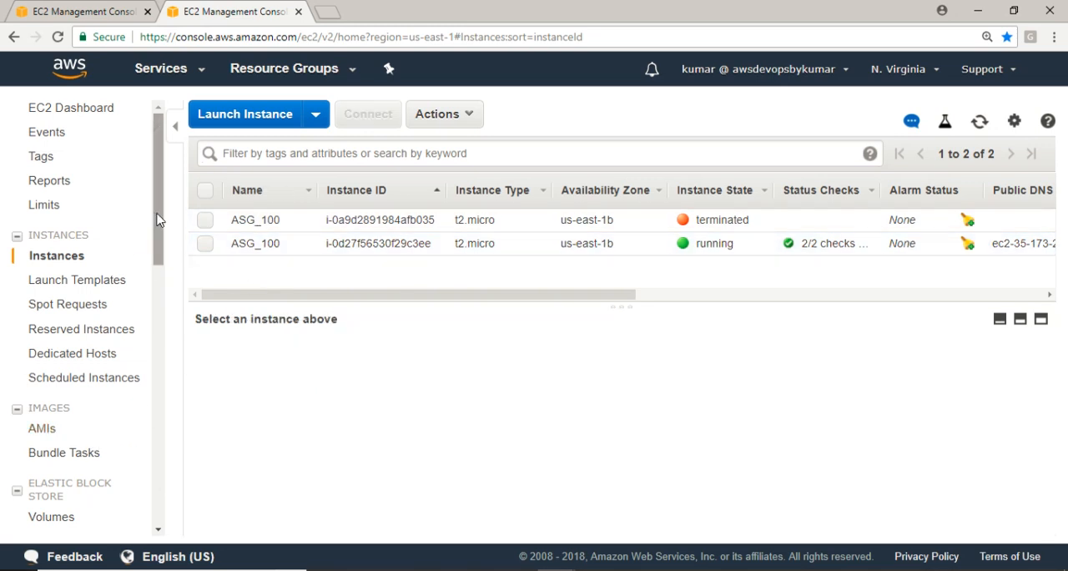
drag(159, 221, 167, 361)
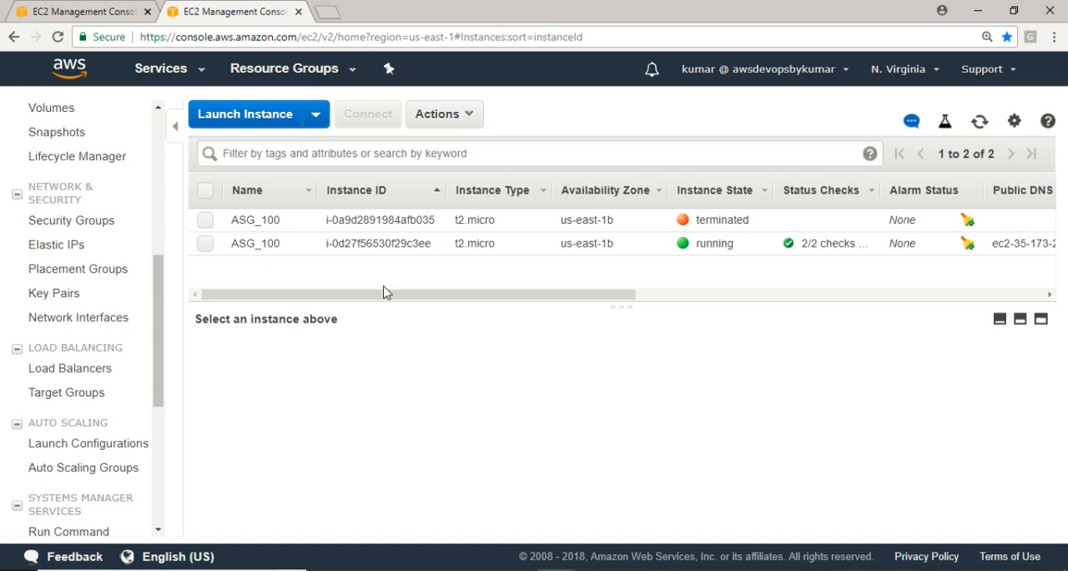
click(82, 377)
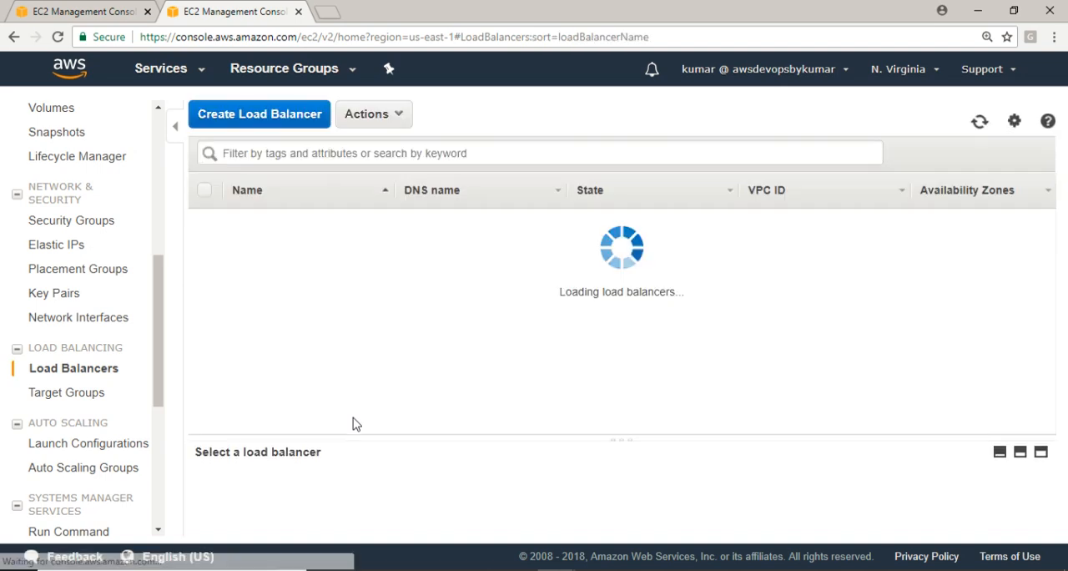
click(242, 120)
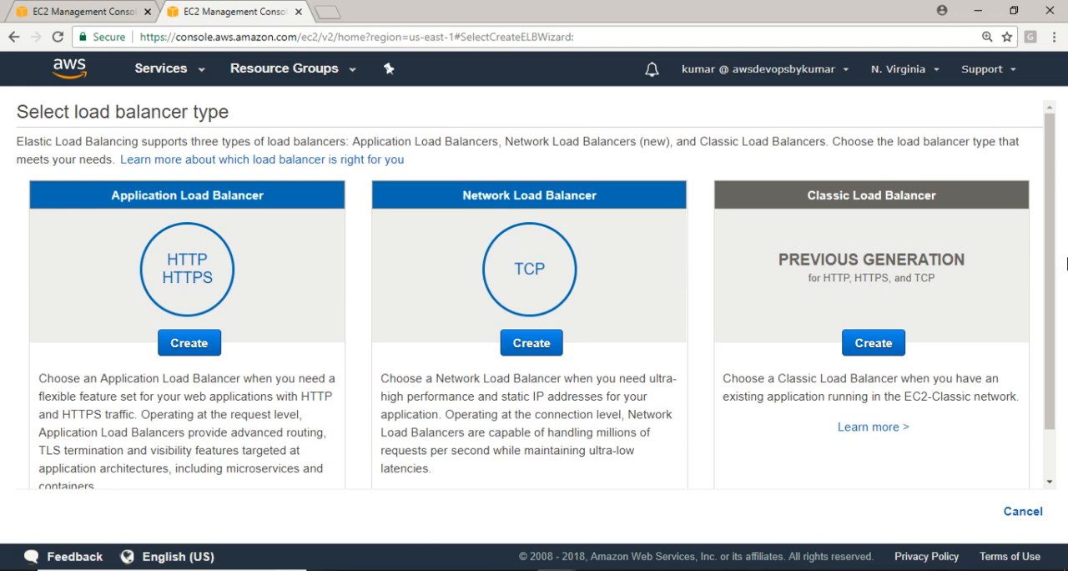
drag(1049, 250, 1065, 356)
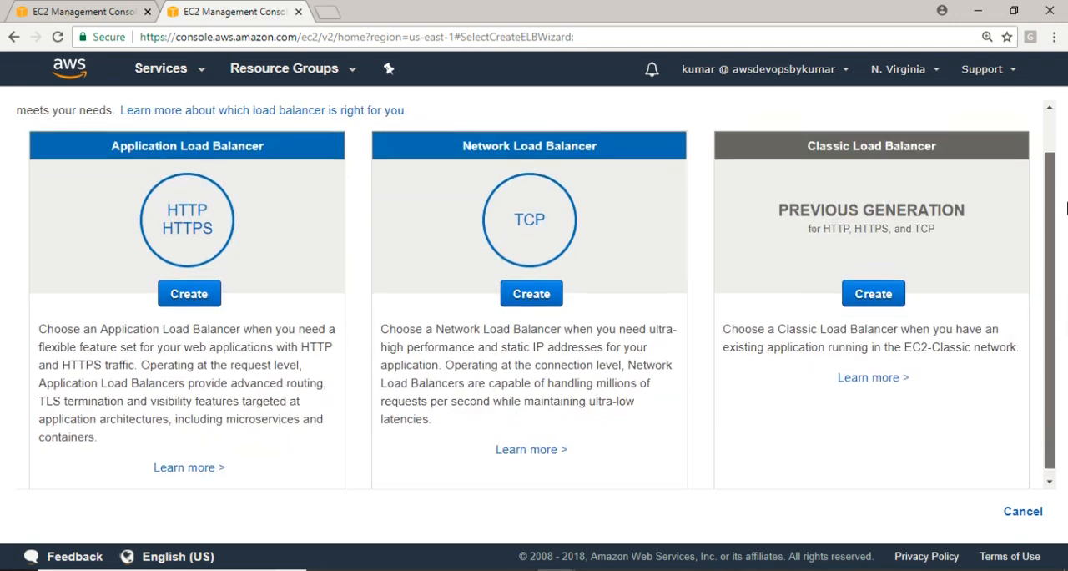
scroll(1065, 356, up, 2)
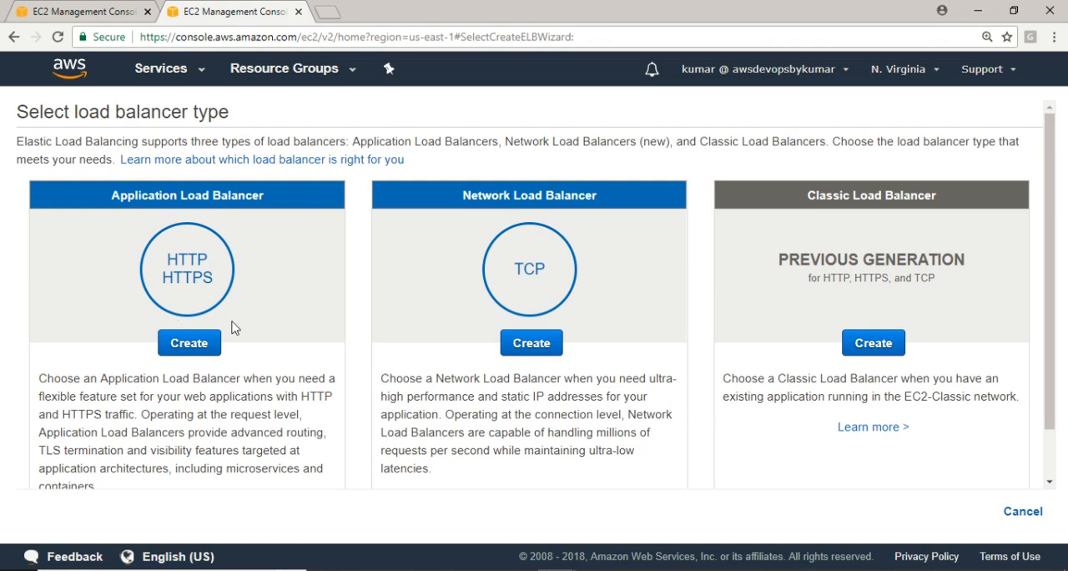
click(190, 344)
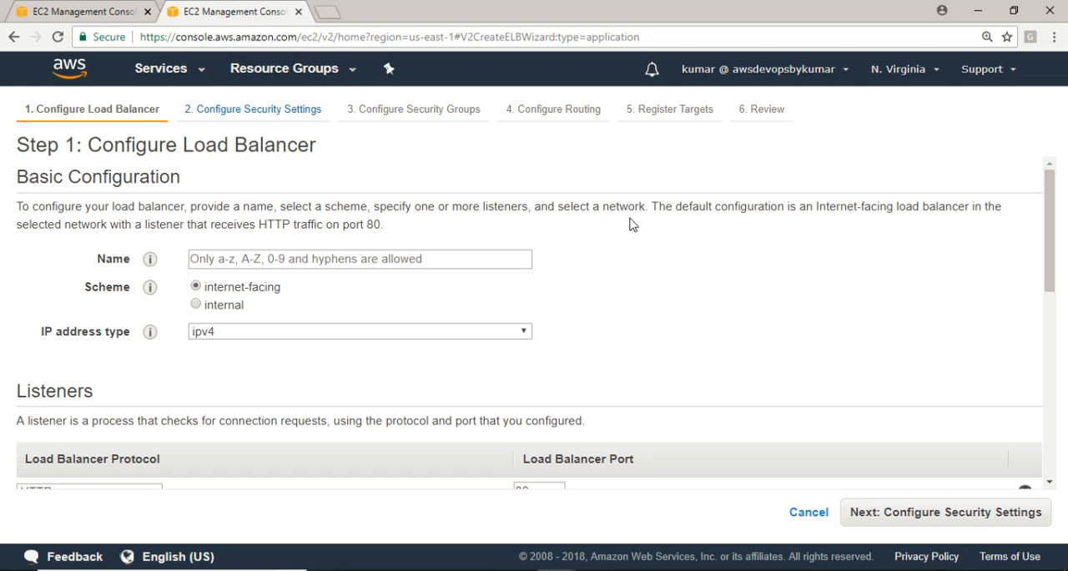
Name the load balancer DemoALB and choose ipv4 as its IP address type
click(237, 259)
text(DemoLB)
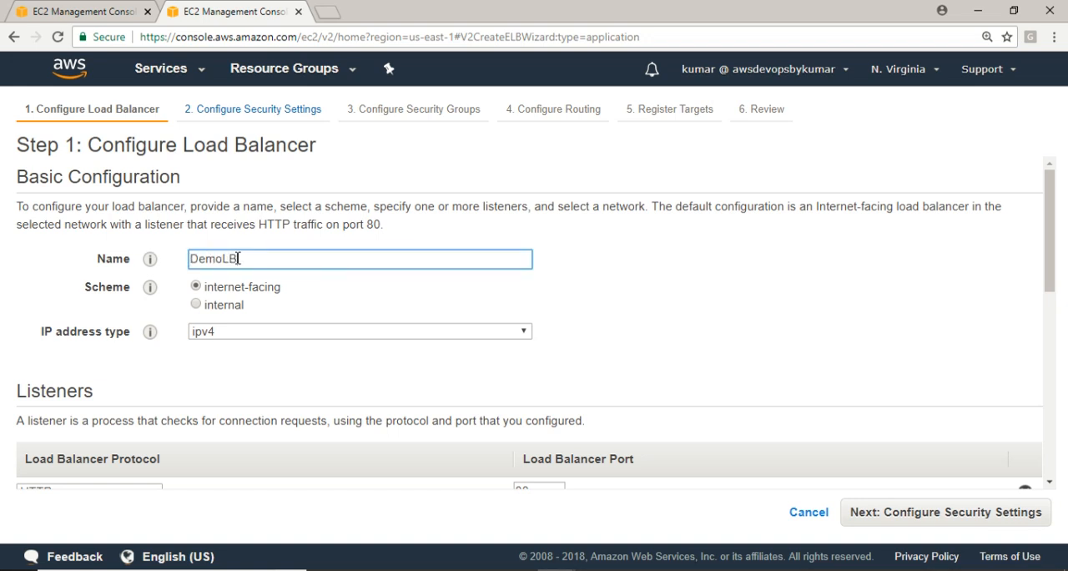
mouse_move(150, 287)
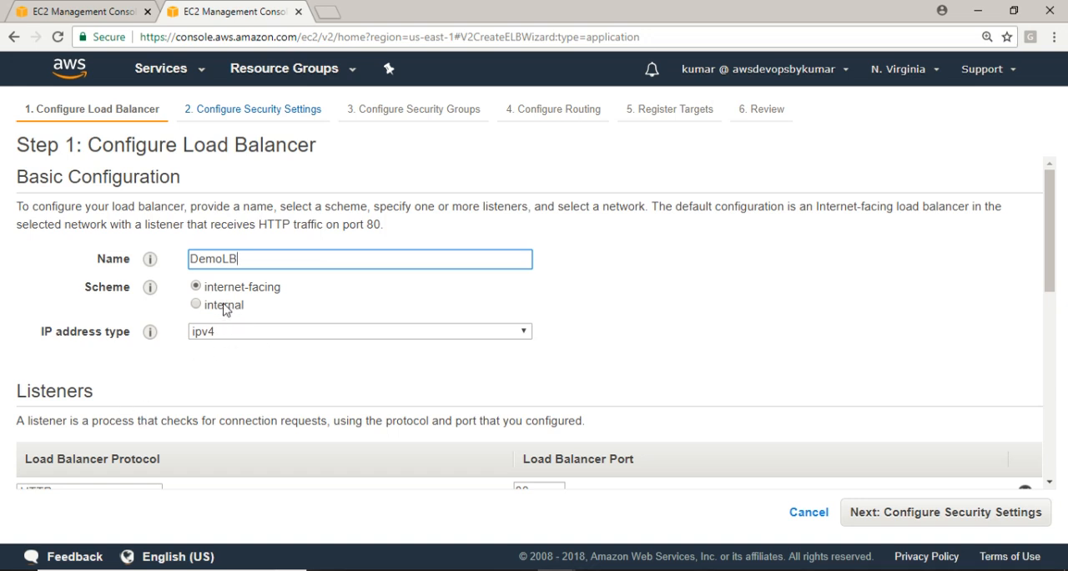
click(224, 259)
text(A)
click(230, 334)
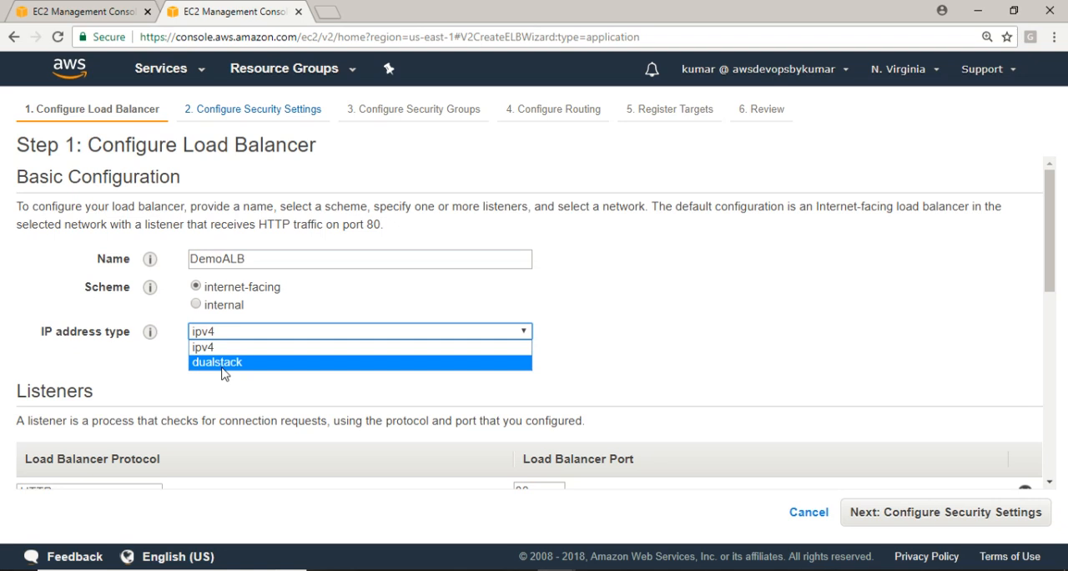
click(209, 347)
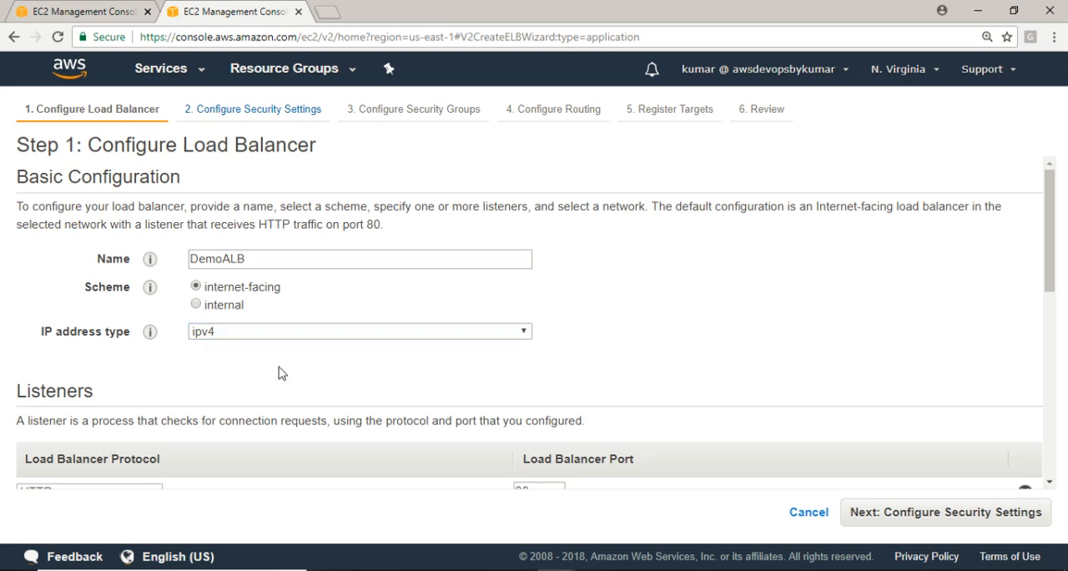
Choose HTTP as the protocol of the existing listener on port 80
drag(1049, 222, 1056, 289)
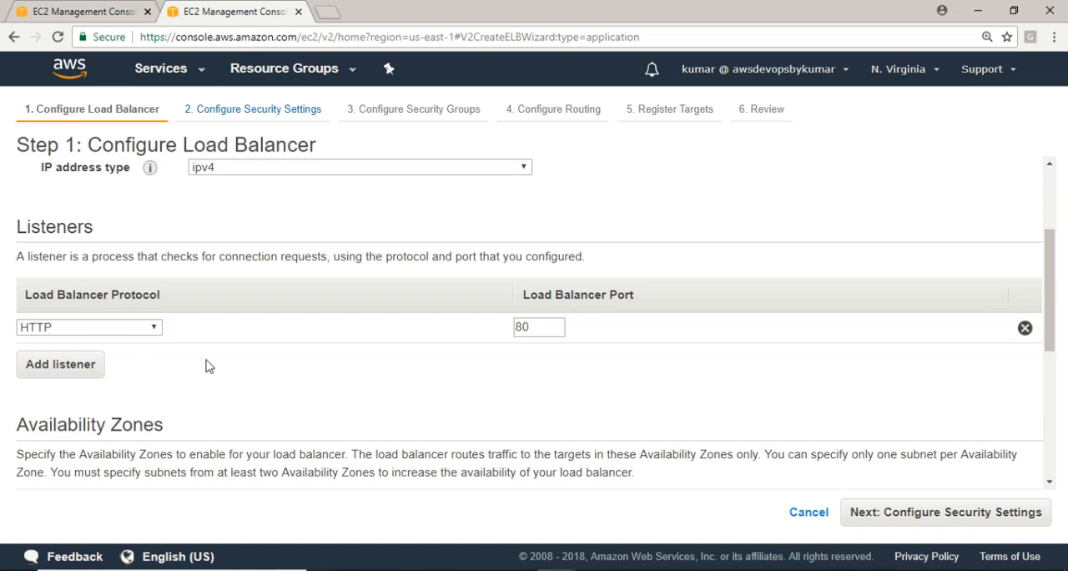
click(134, 327)
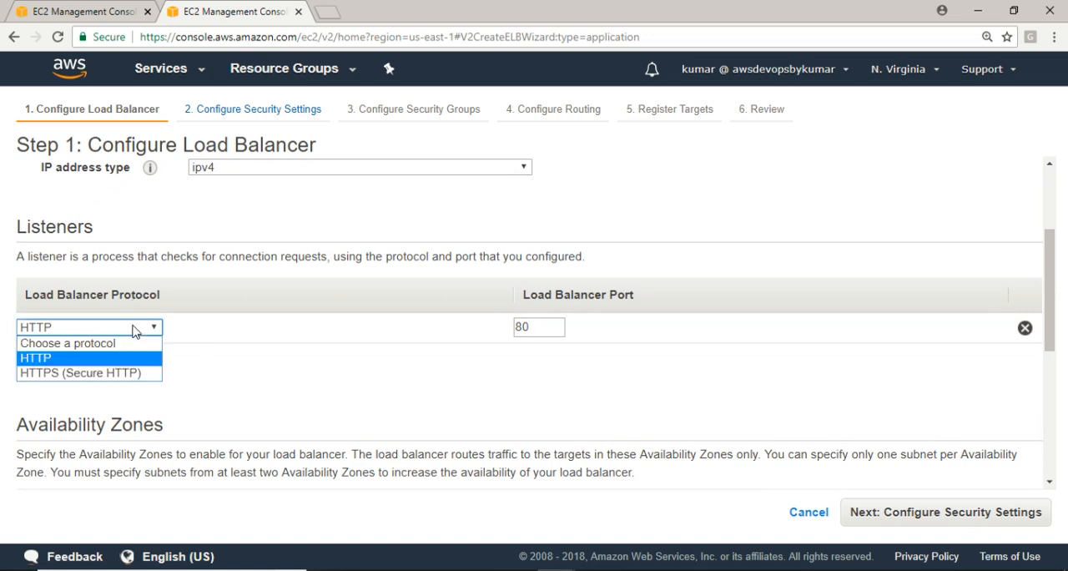
click(86, 364)
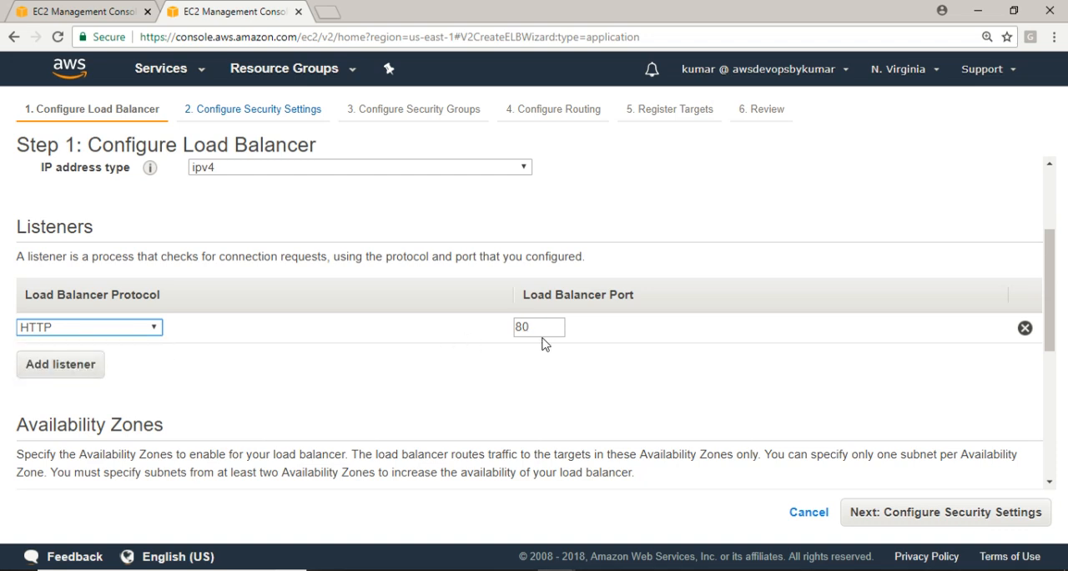
Try adding an HTTPS listener and a second HTTP listener, and remove both extra listeners
click(92, 368)
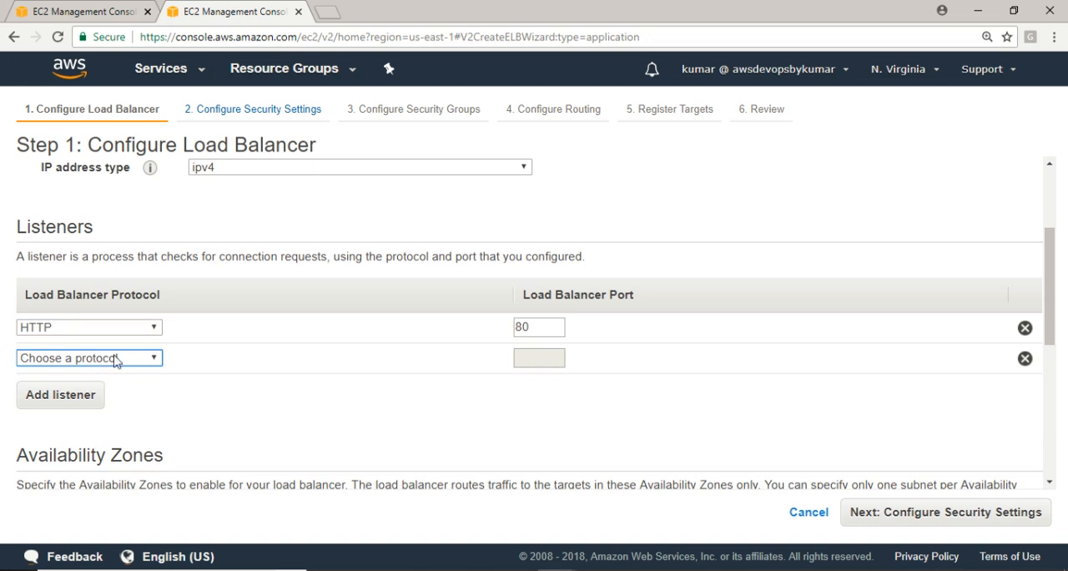
click(114, 361)
click(84, 405)
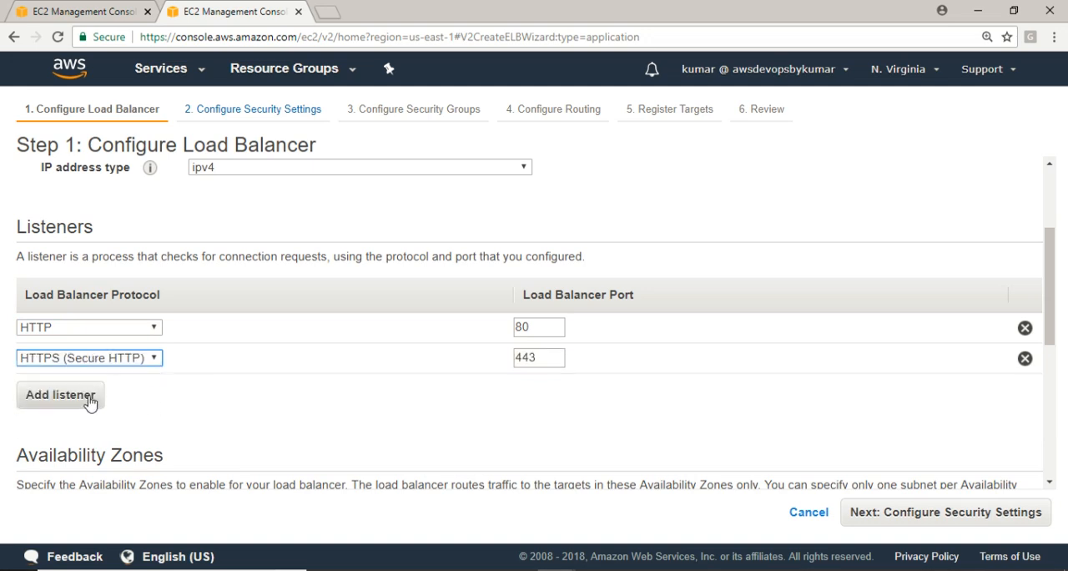
click(90, 401)
click(106, 389)
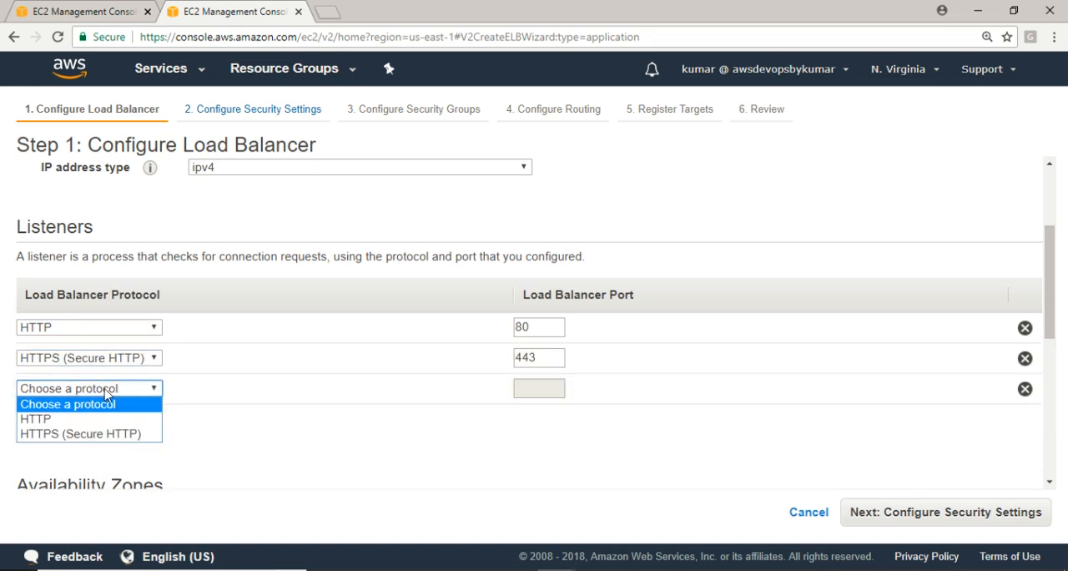
click(71, 418)
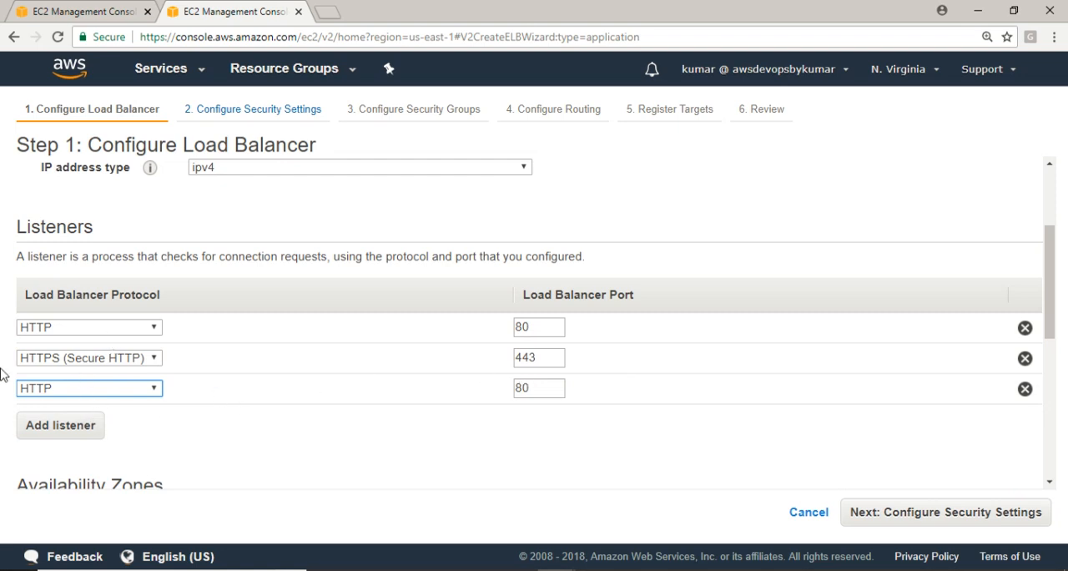
click(1025, 389)
click(1027, 361)
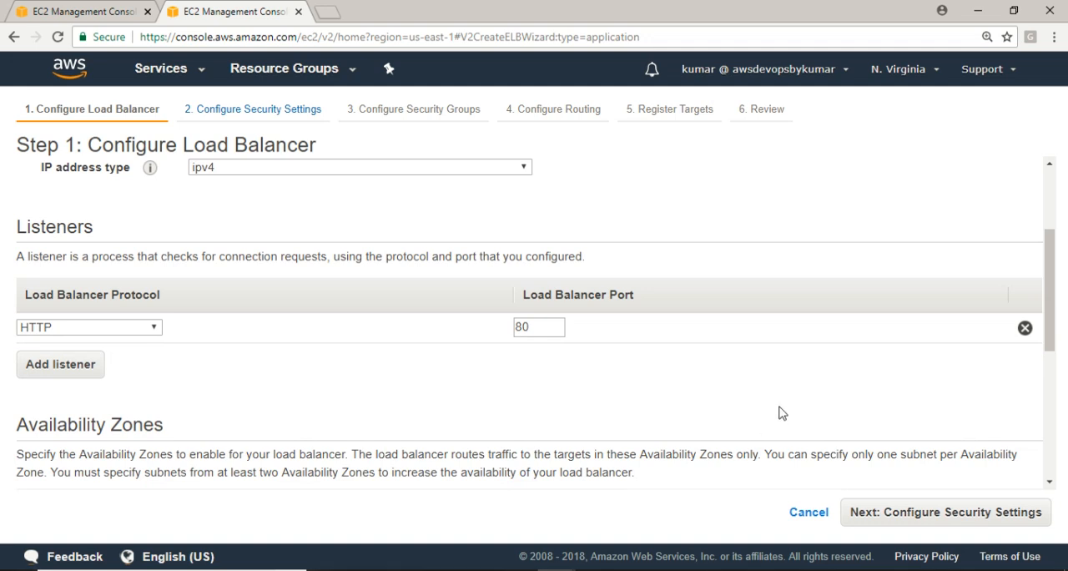
Enable all availability zones from us-east-1a to us-east-1f and choose the default VPC vpc-af8f7bd7 for the load balancer
drag(1062, 324, 1062, 373)
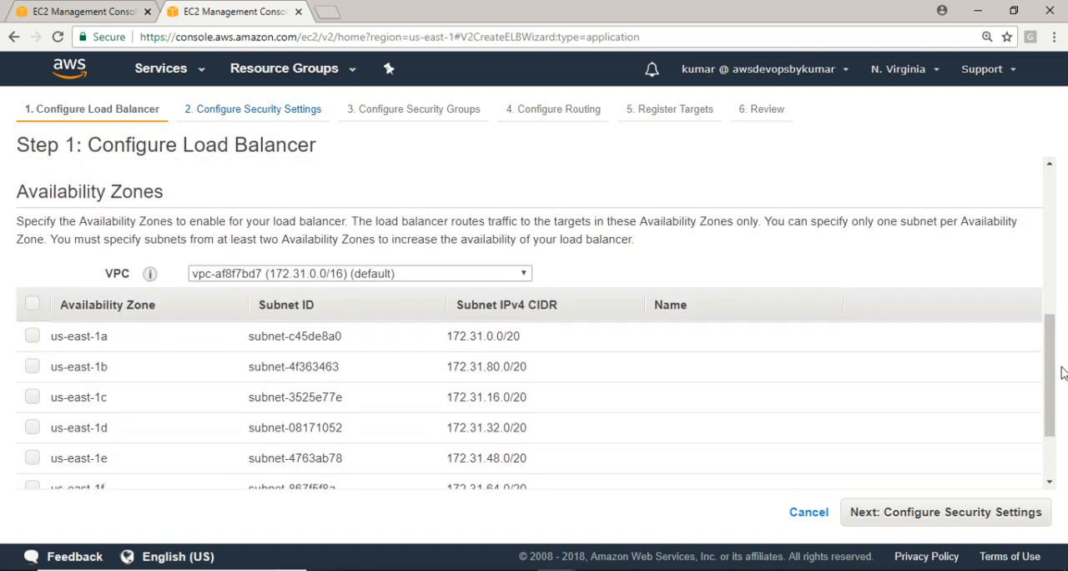
click(32, 305)
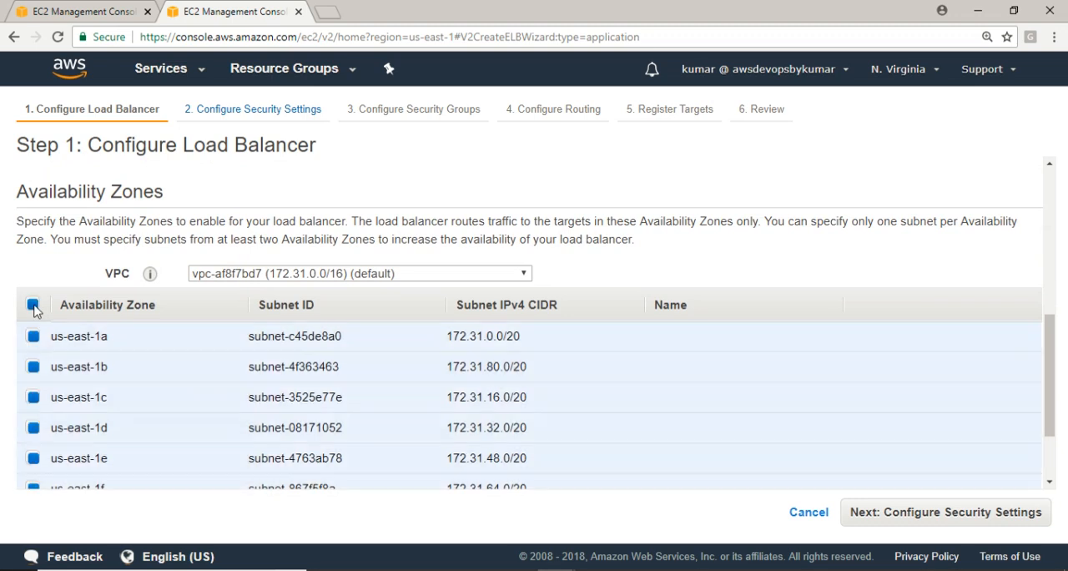
mouse_move(1066, 344)
mouse_down()
mouse_move(1063, 369)
mouse_move(1066, 354)
mouse_up()
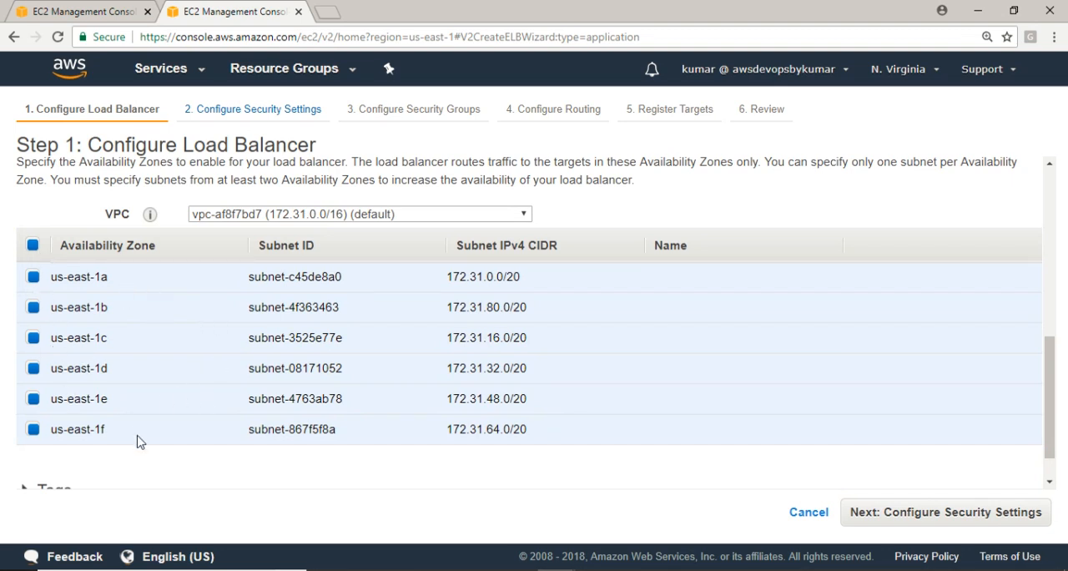
click(330, 215)
click(329, 216)
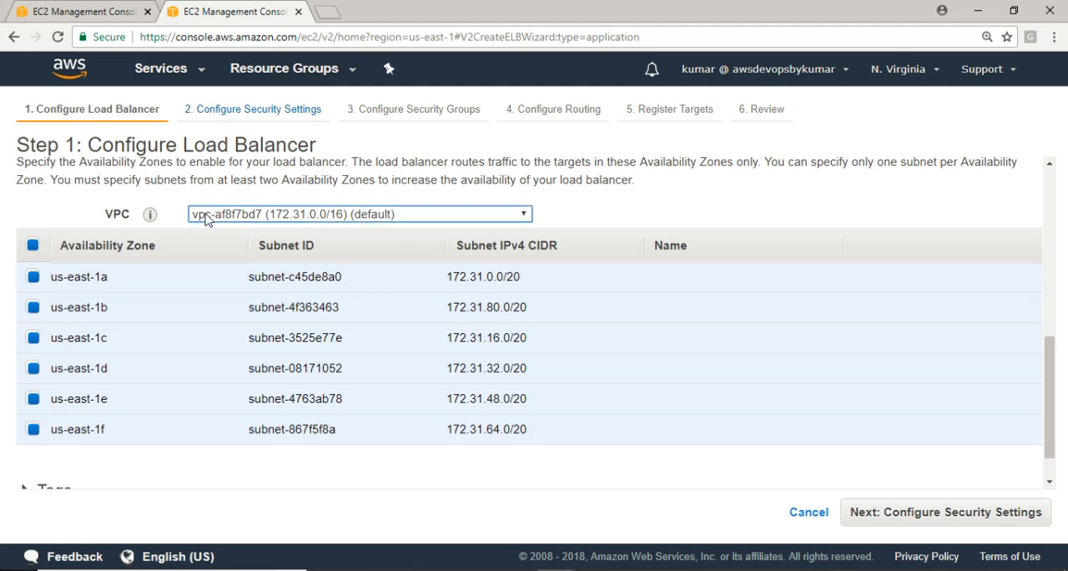
click(348, 216)
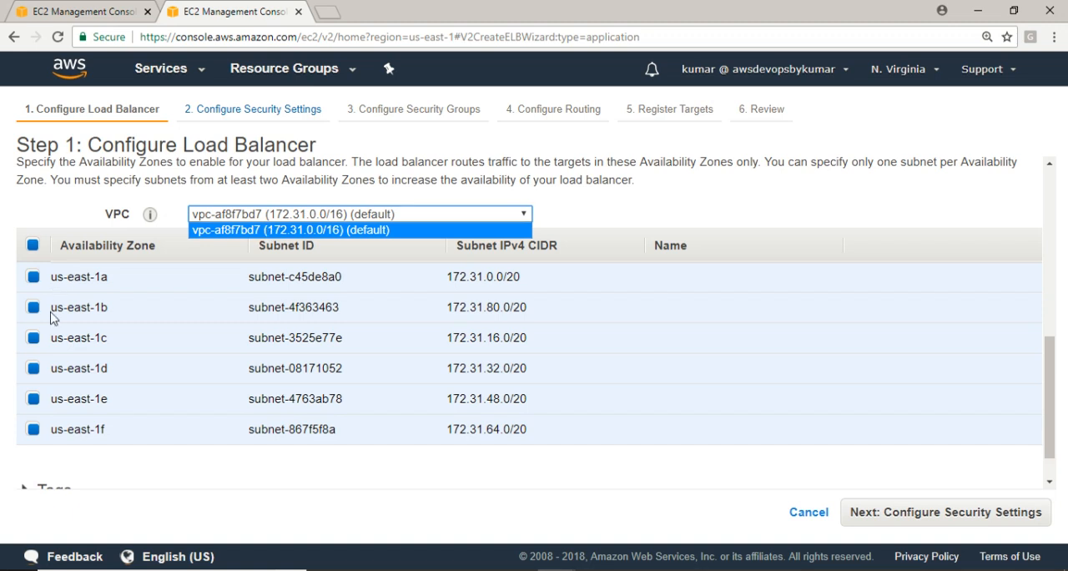
click(342, 234)
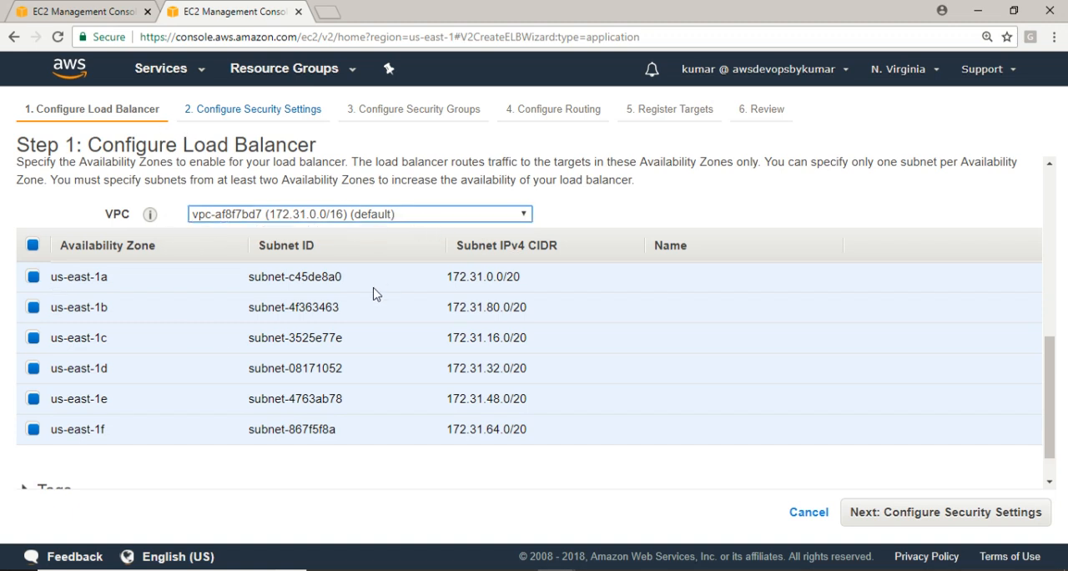
click(636, 214)
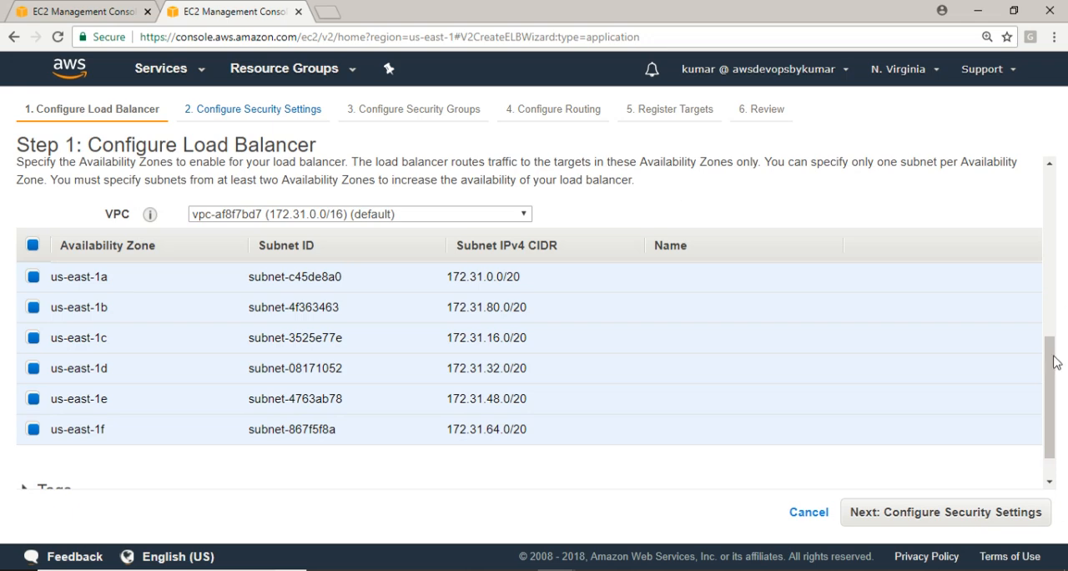
Add a tag with key Name and value MyALB, and continue to the security settings
drag(1054, 362, 1065, 402)
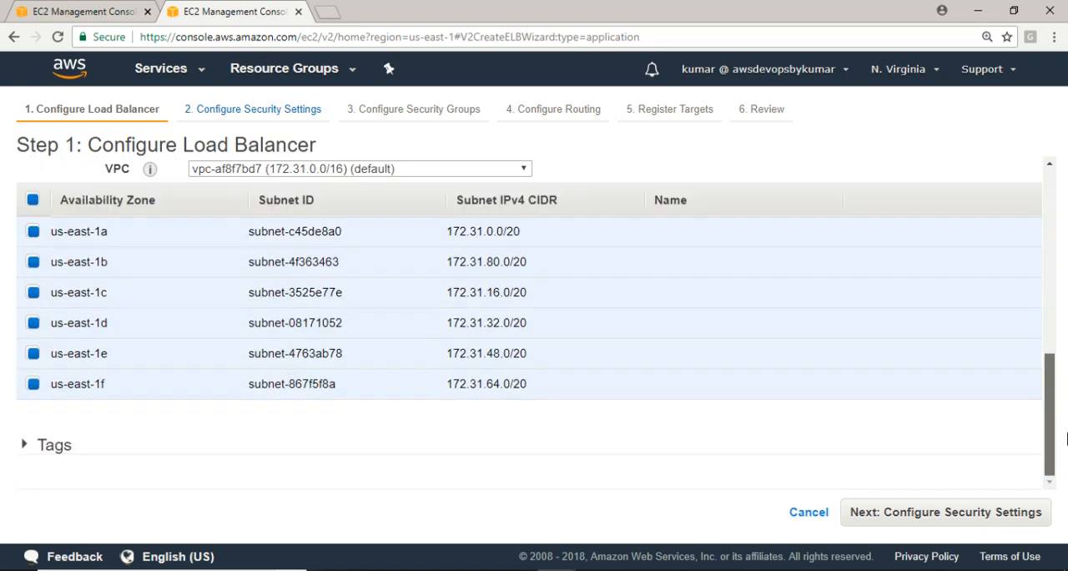
click(25, 448)
drag(1052, 377, 1049, 454)
click(81, 400)
text(Name)
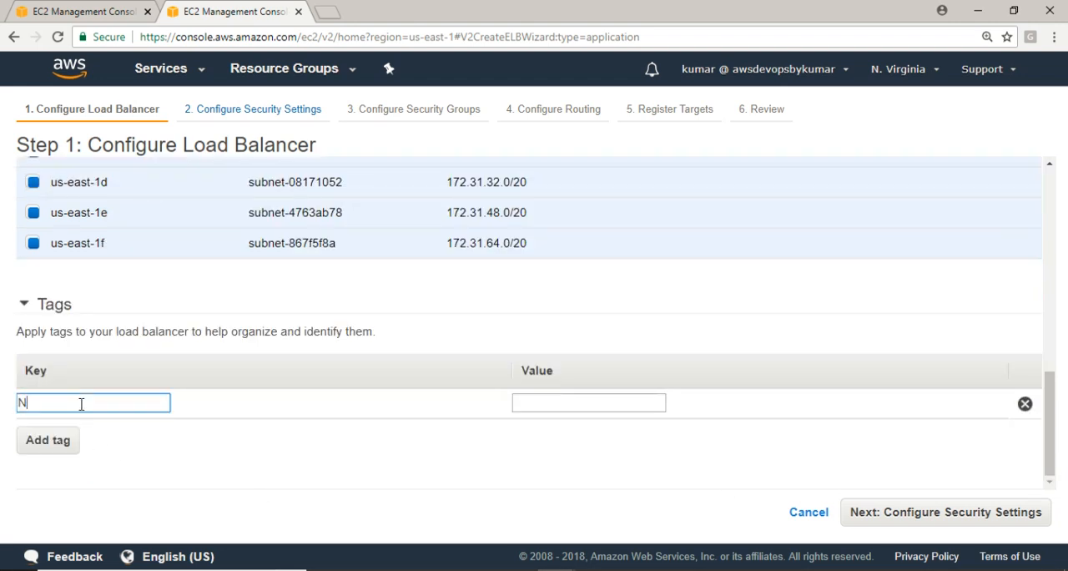
key(Tab)
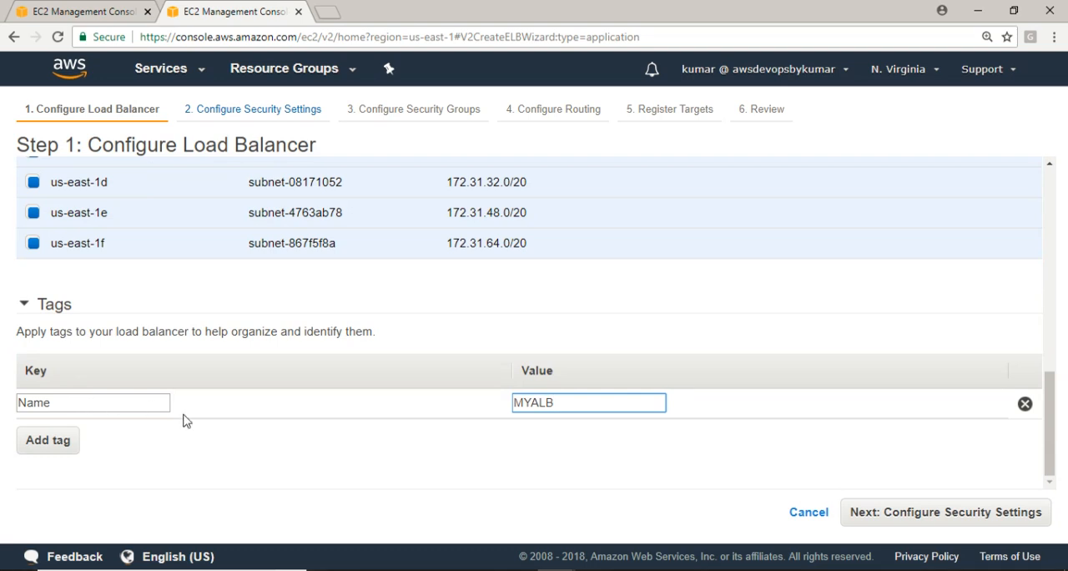
click(533, 403)
key(BackSpace)
text(y)
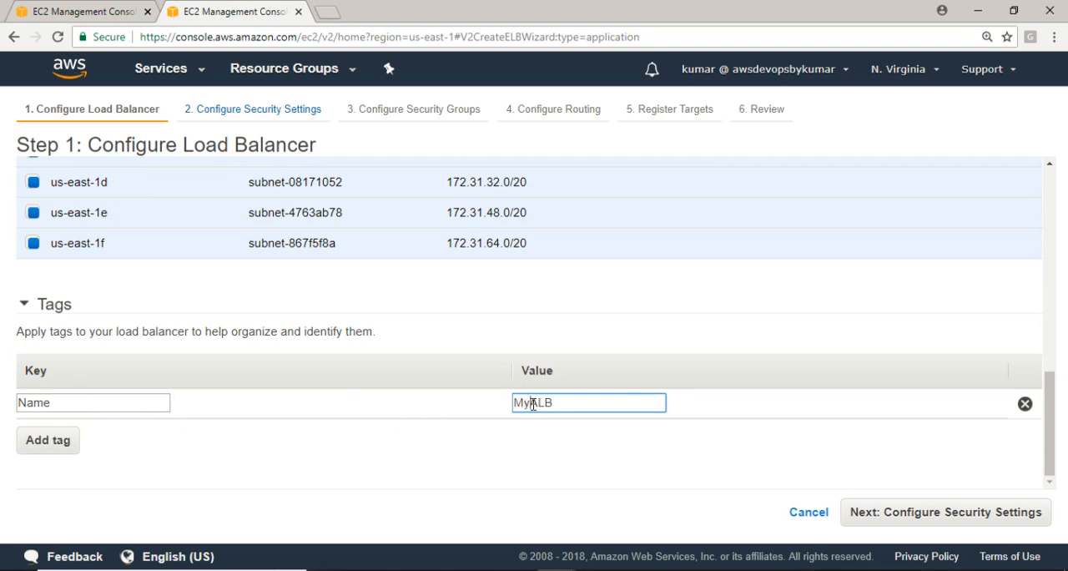
click(918, 518)
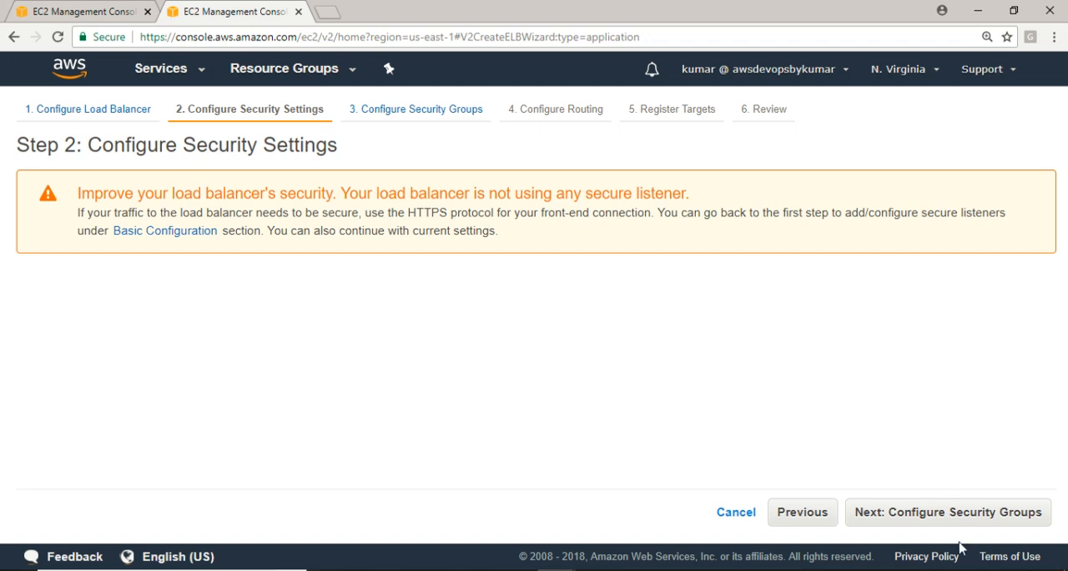
Assign the existing security group my_sg instead of the default group, and continue to the routing configuration
click(895, 515)
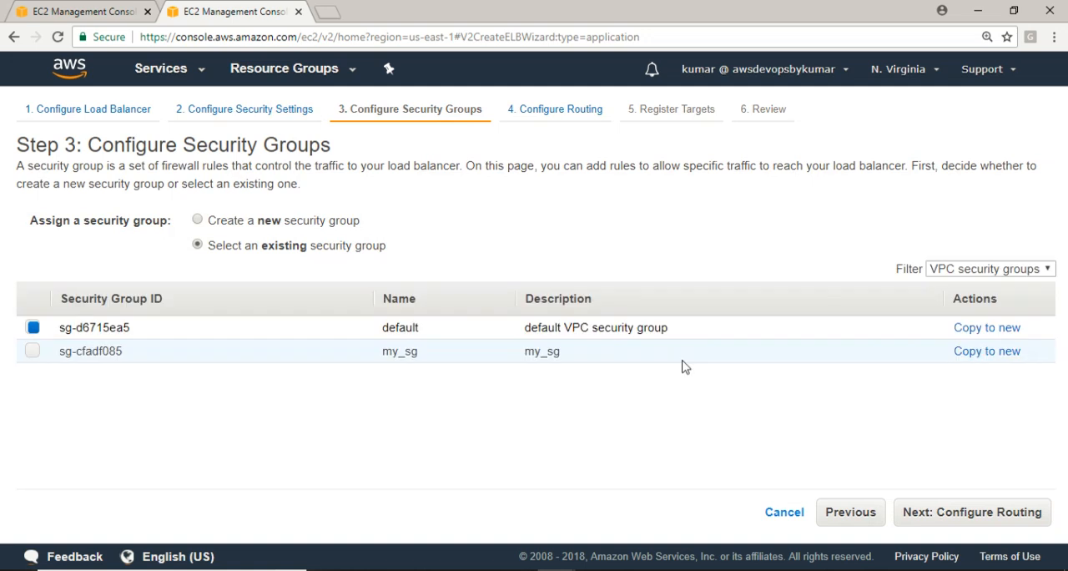
click(33, 351)
click(34, 327)
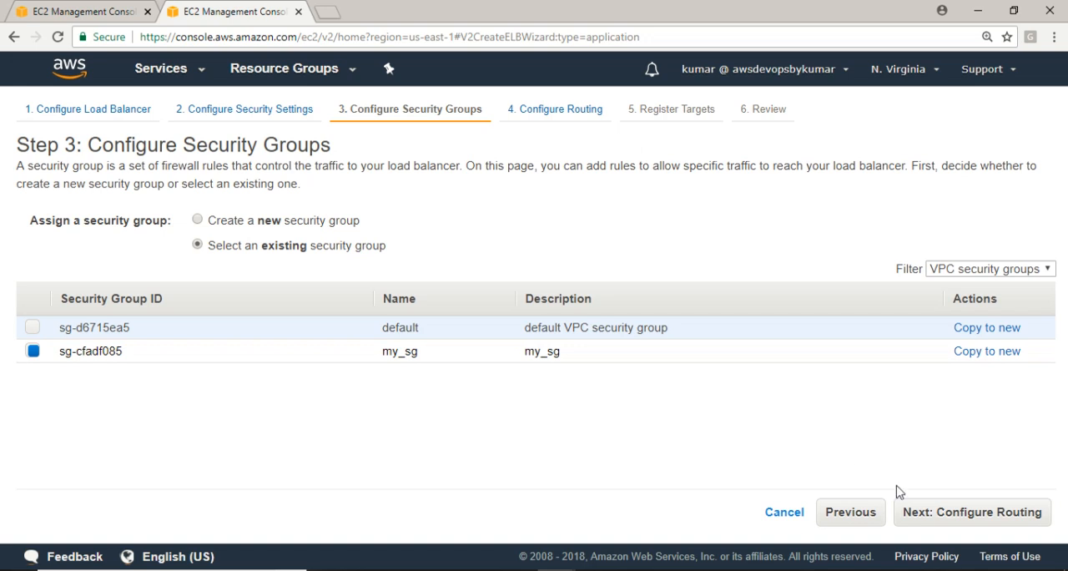
click(968, 519)
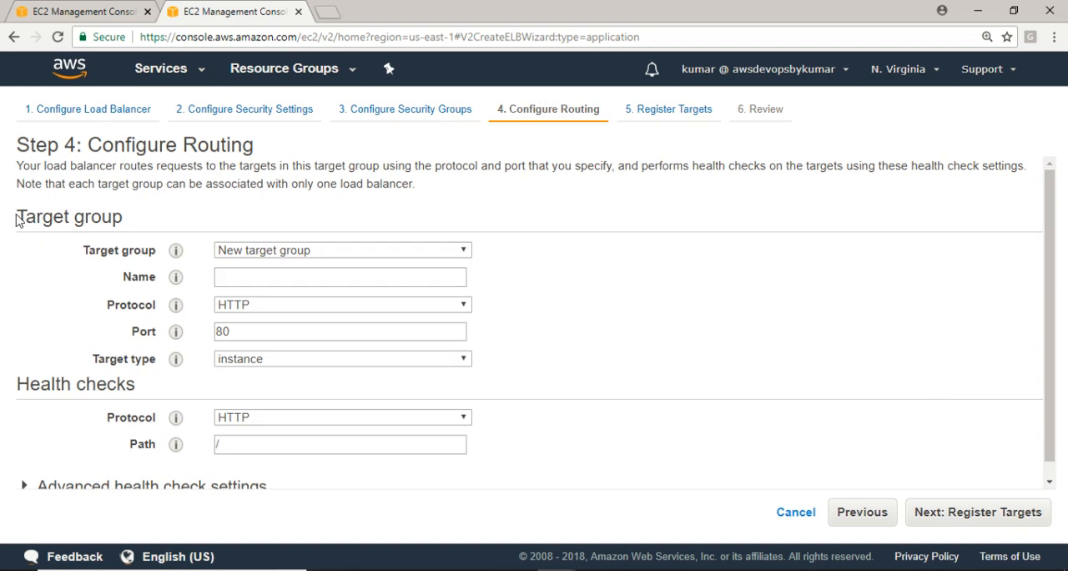
drag(1052, 288, 1062, 322)
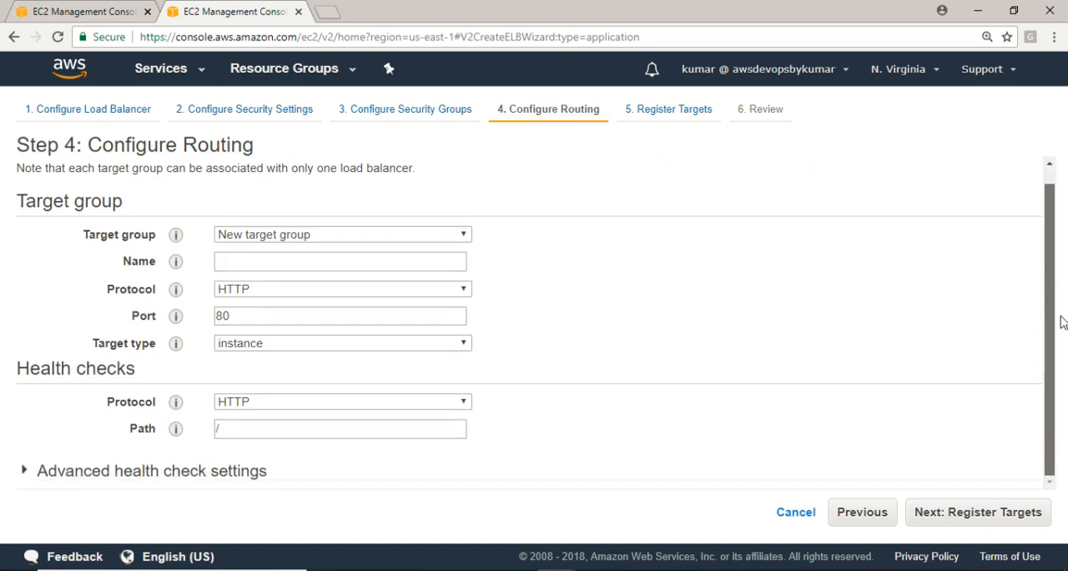
Define a new target group named MyALBTG with target type instance, keeping HTTP on port 80
click(335, 236)
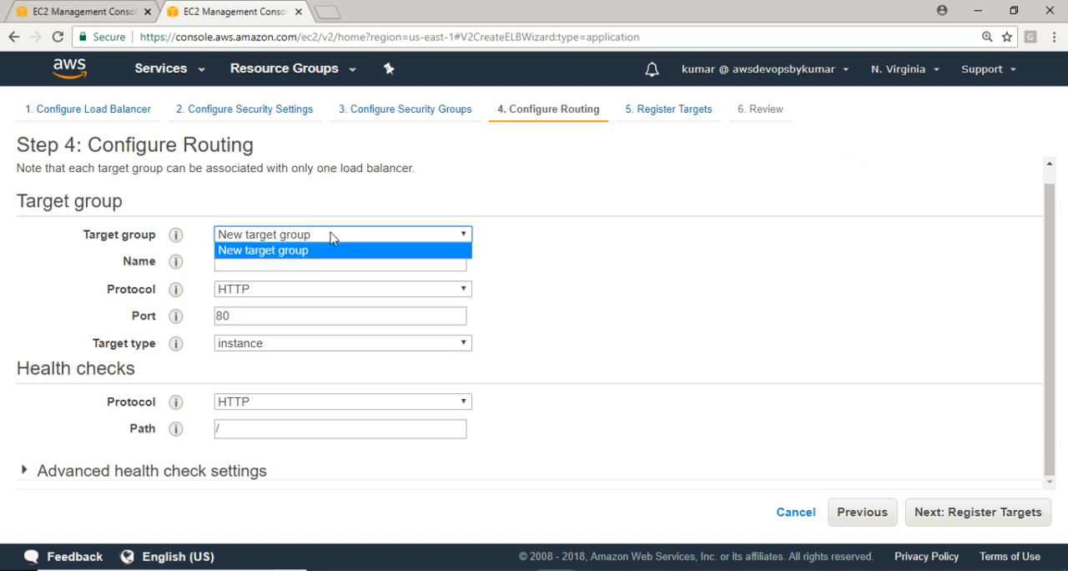
click(248, 254)
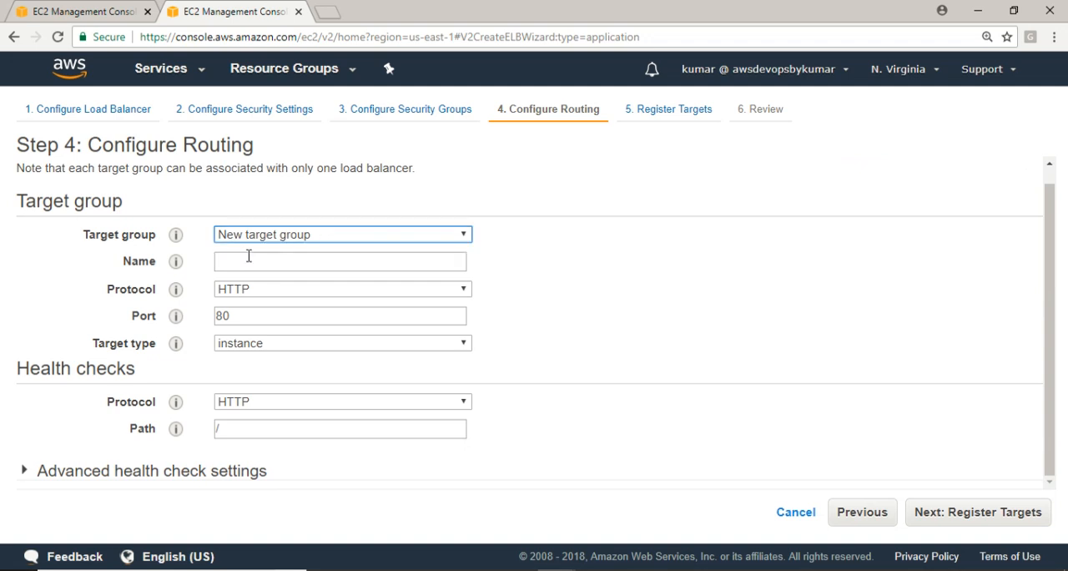
click(230, 261)
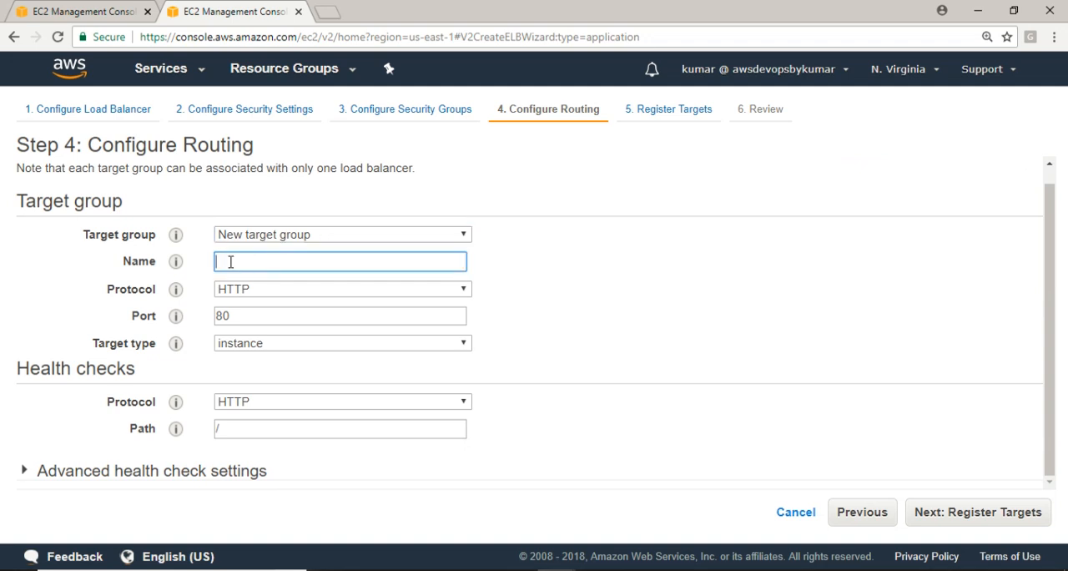
text(MyALB)
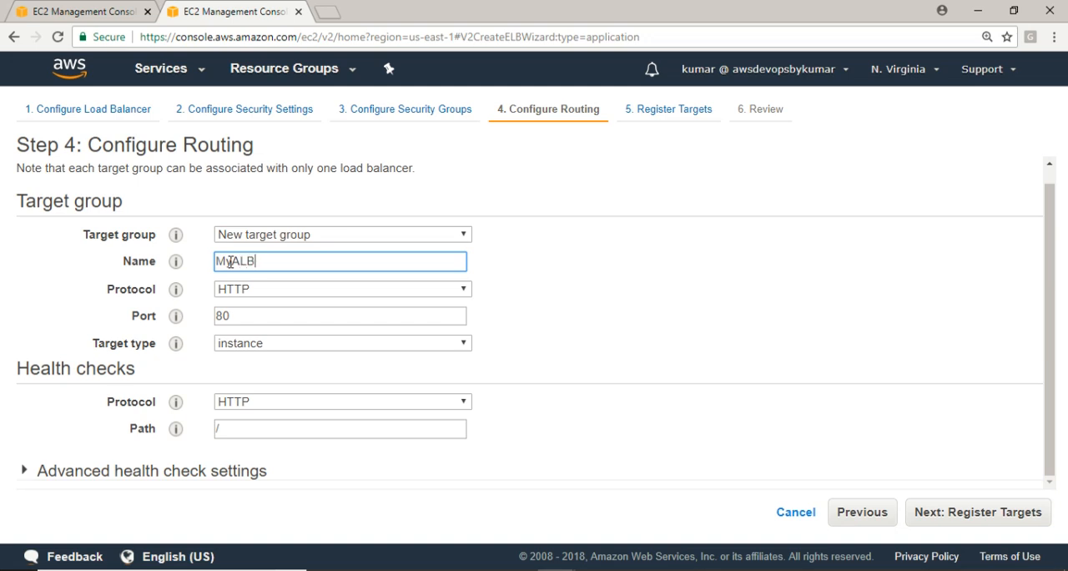
text(TG)
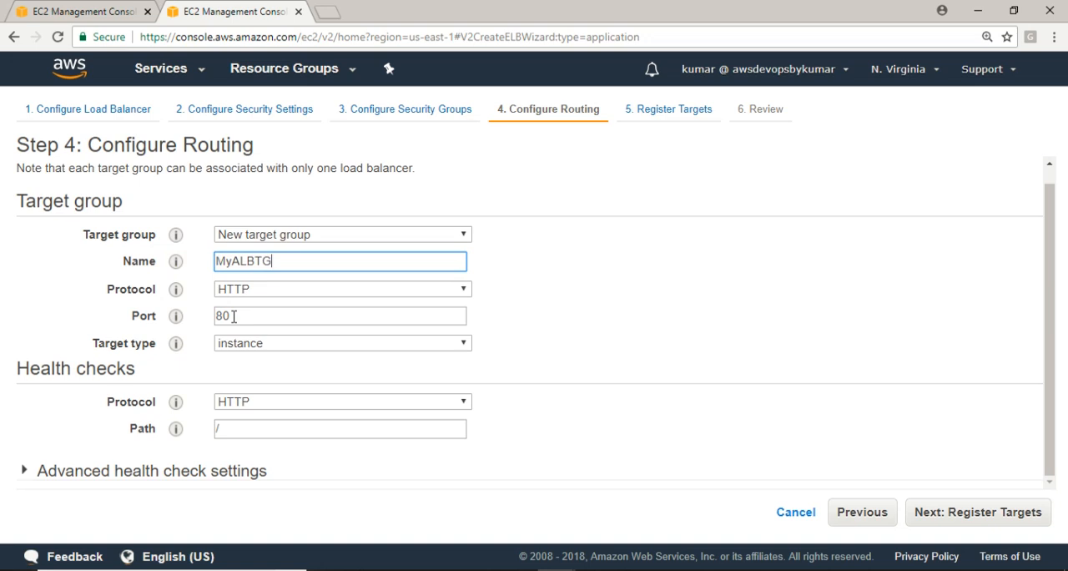
click(264, 346)
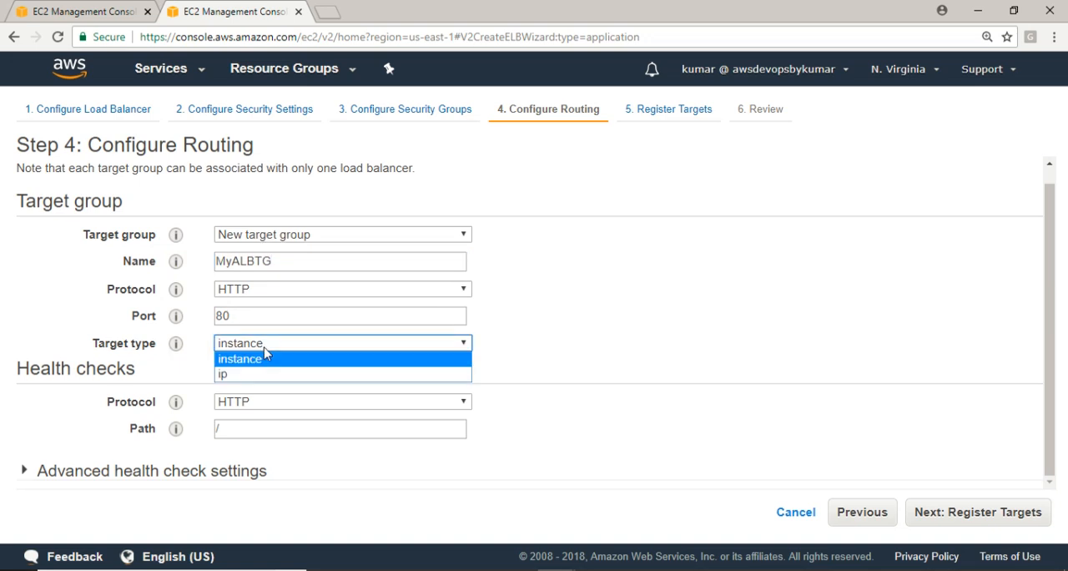
click(250, 359)
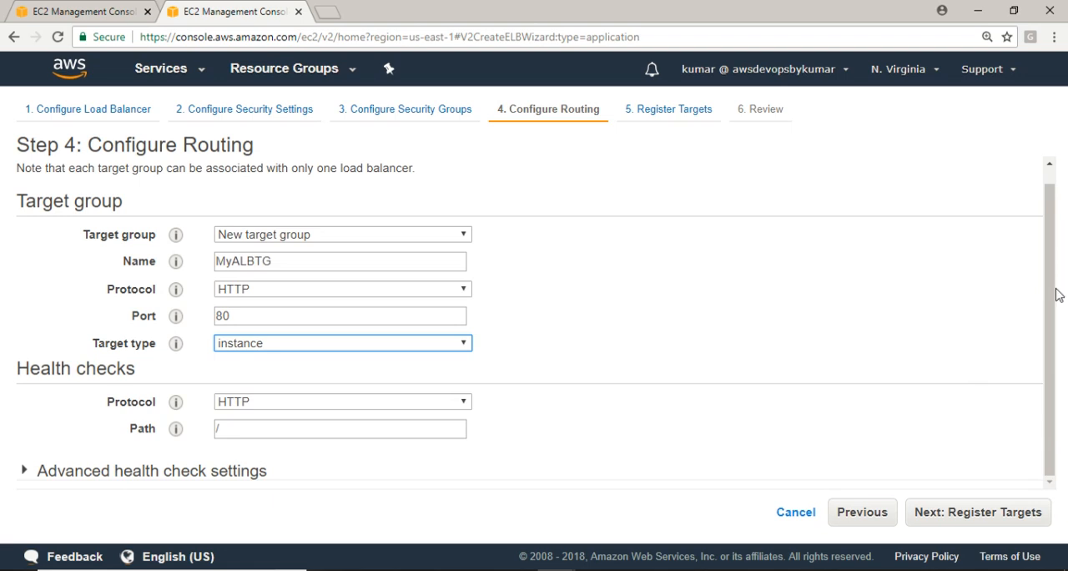
Expand the advanced health check settings and set the healthy threshold to 2
click(26, 472)
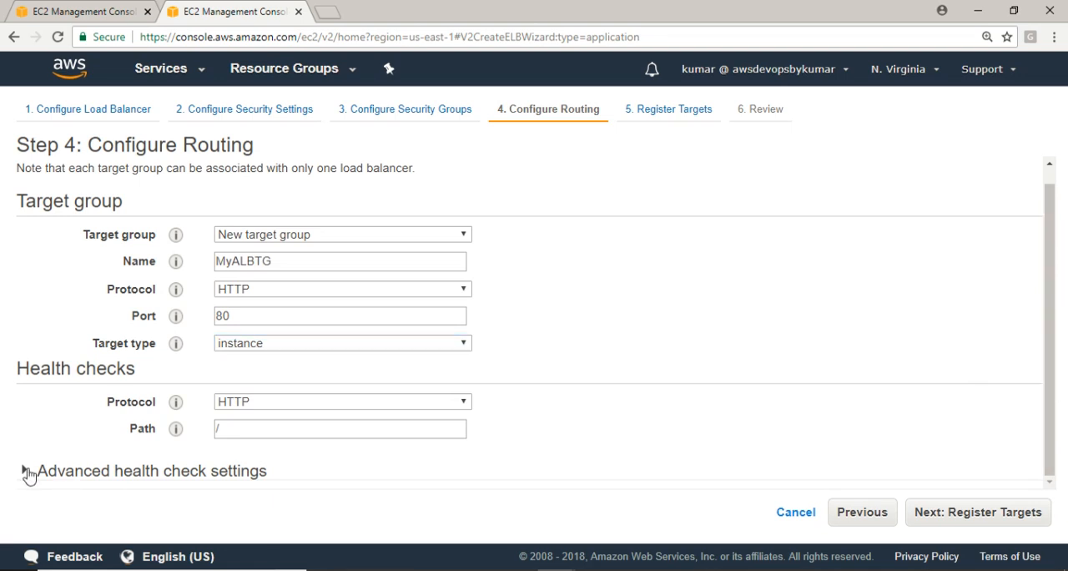
drag(1049, 209, 1066, 328)
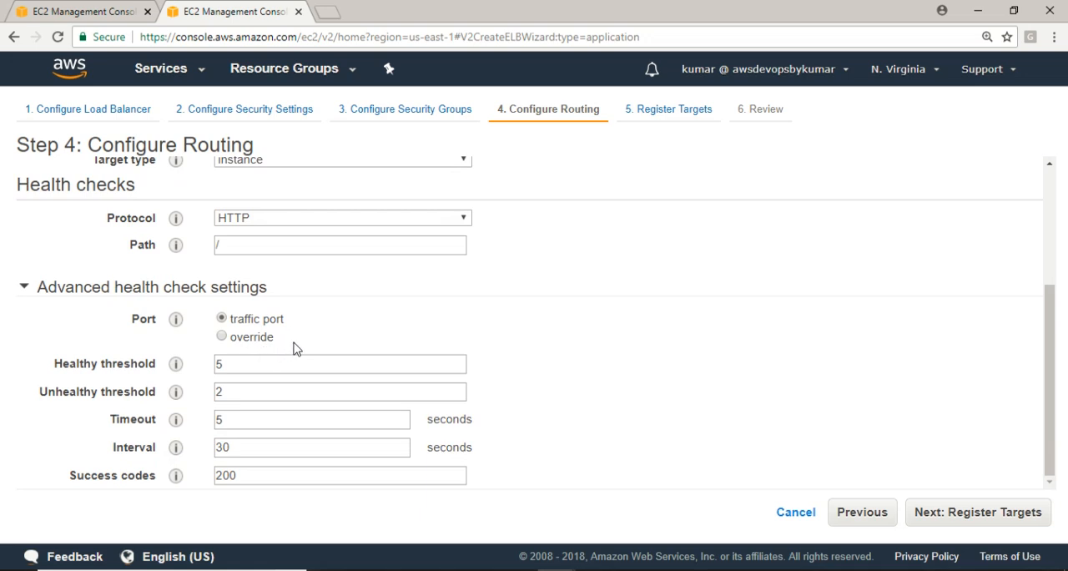
mouse_move(174, 361)
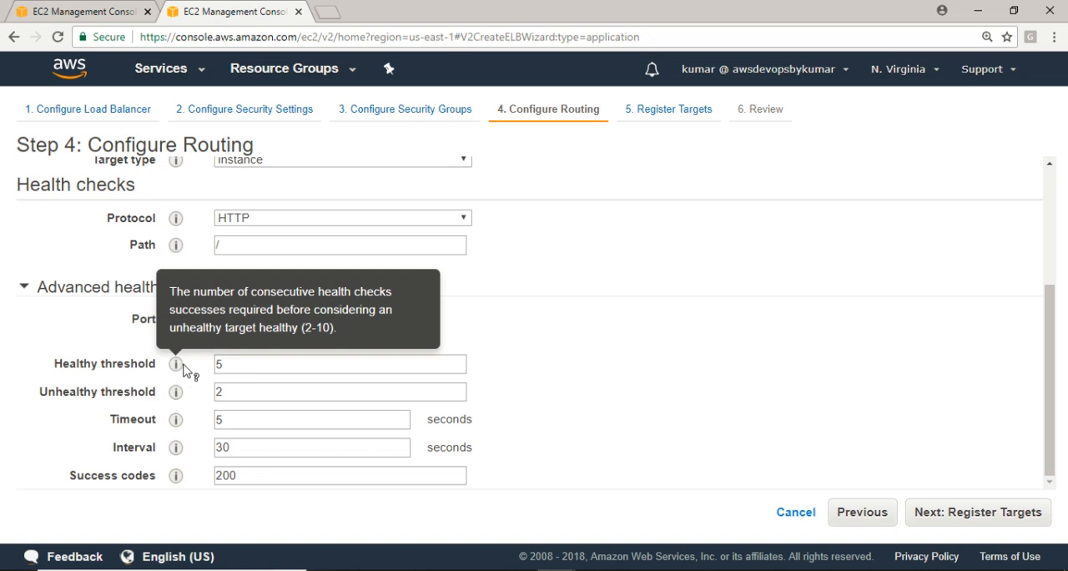
double_click(212, 366)
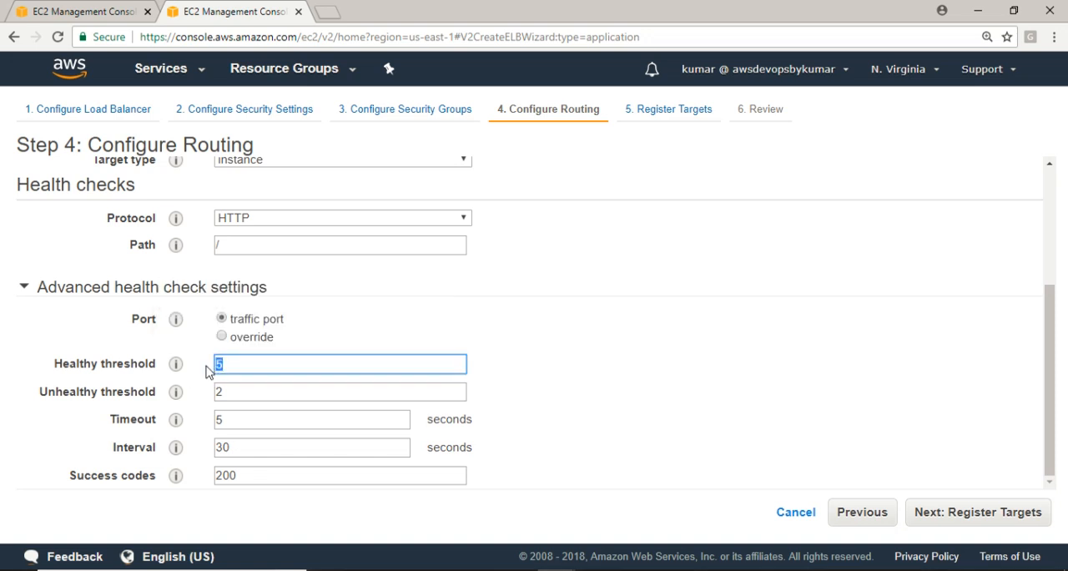
mouse_move(178, 395)
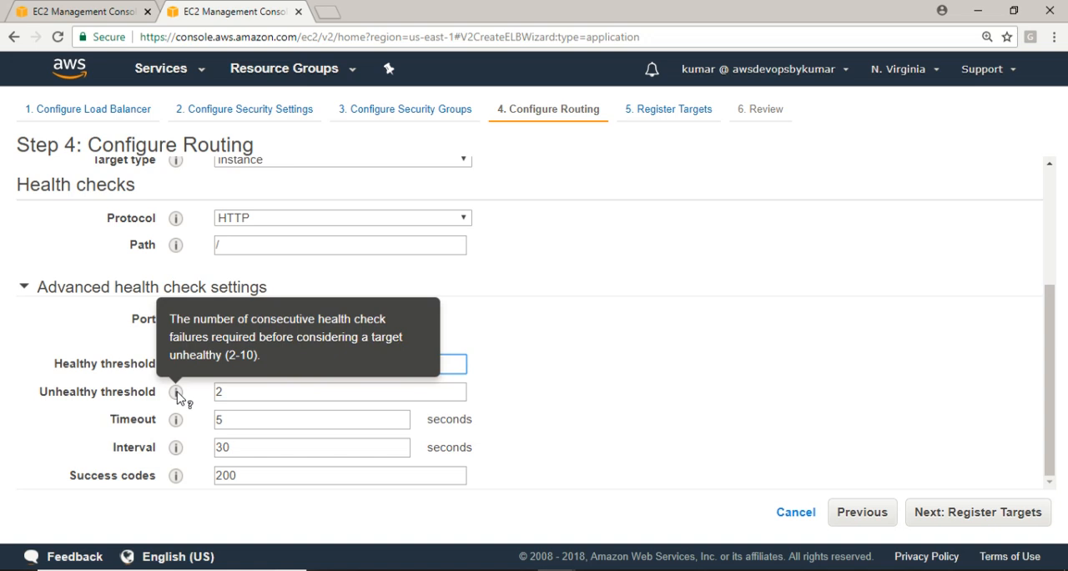
text(2)
Set the health check timeout to 2 seconds and the interval to 5 seconds
mouse_move(175, 422)
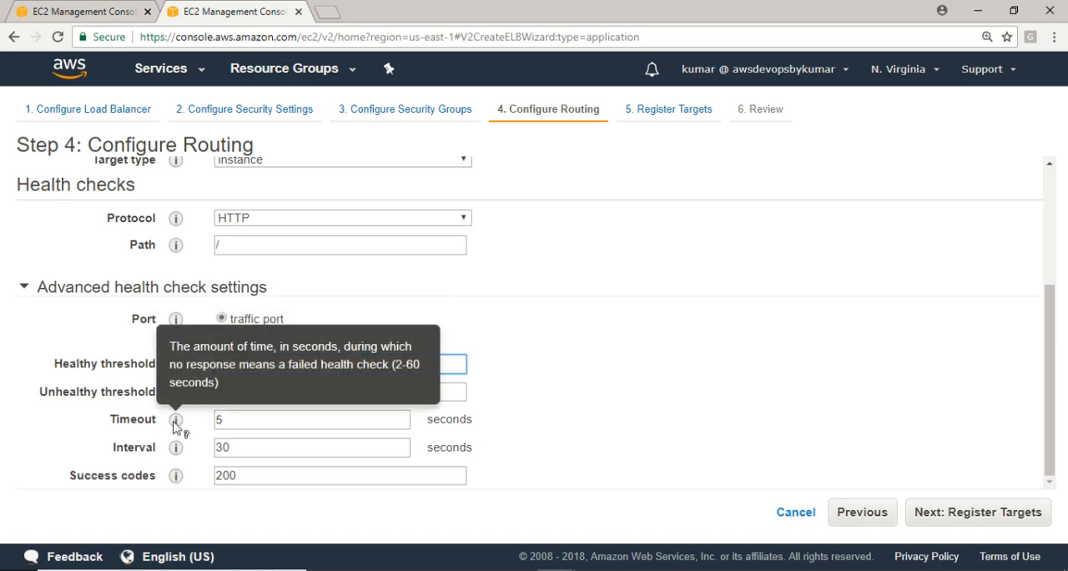
drag(224, 420, 213, 430)
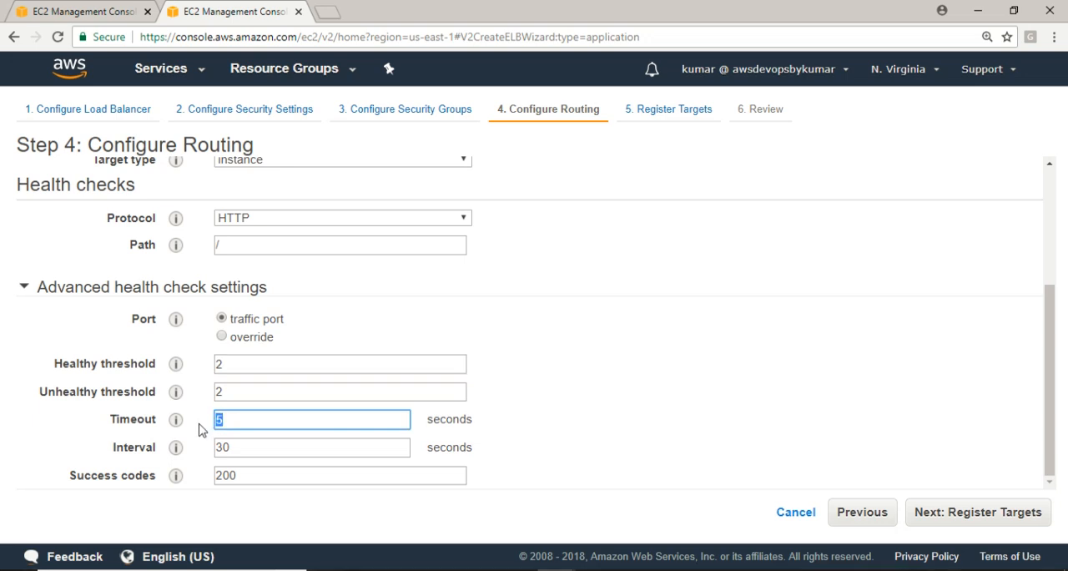
text(2)
mouse_move(175, 449)
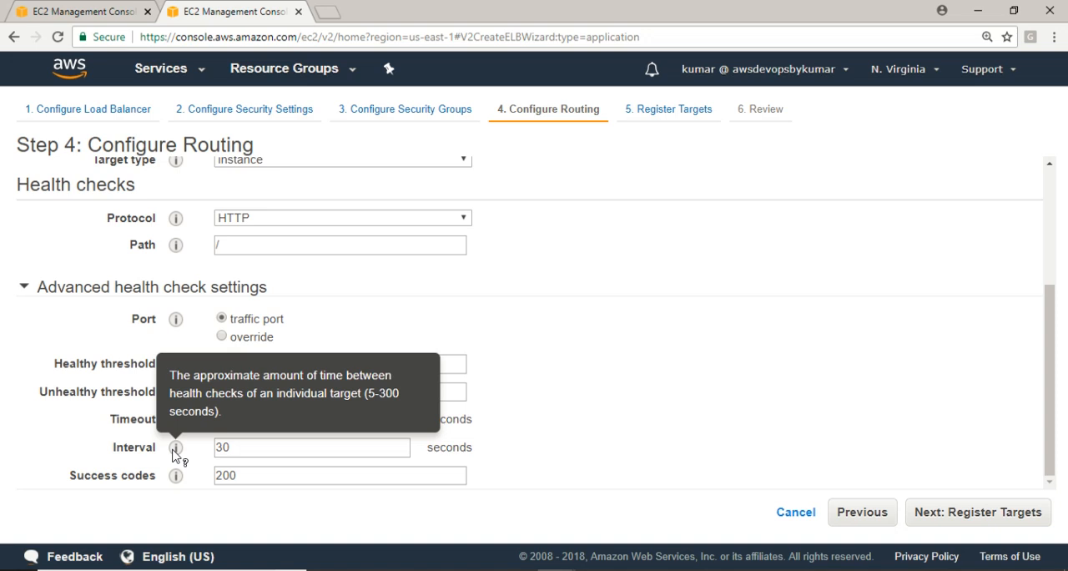
drag(240, 448, 213, 449)
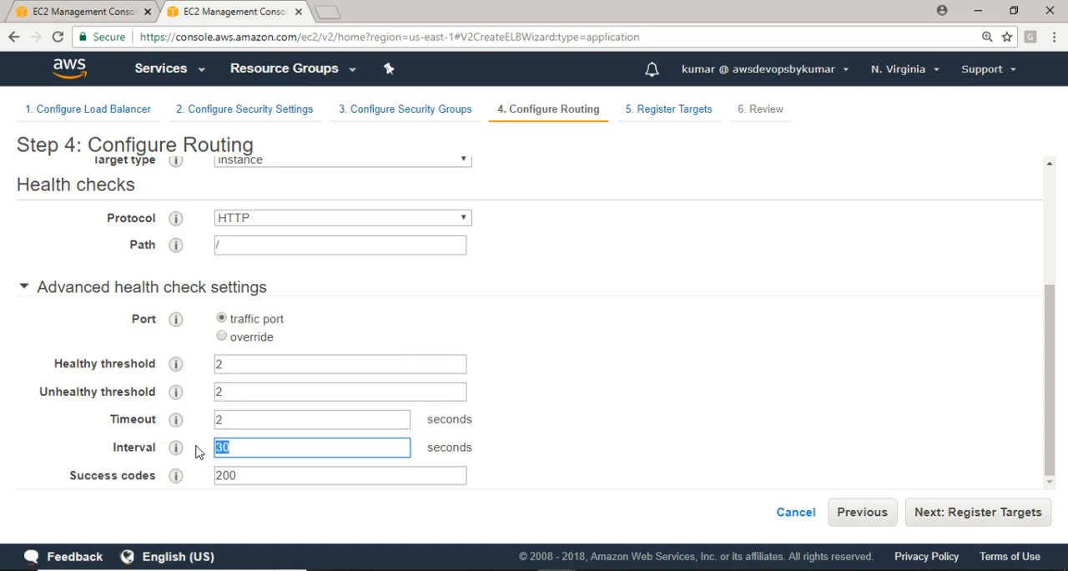
mouse_move(178, 450)
text(5)
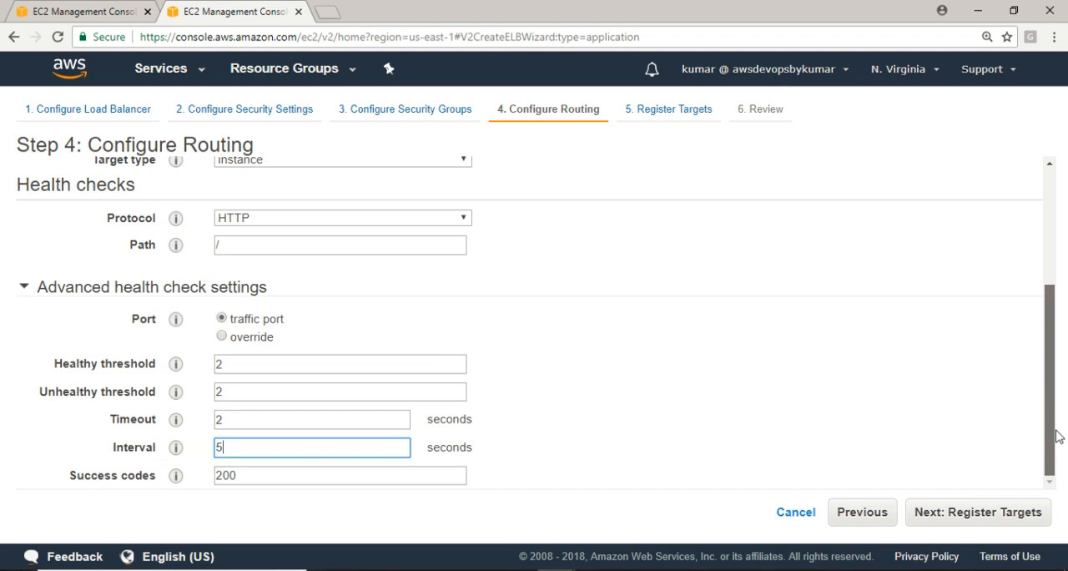
Keep 200 as the health check success code and continue to target registration
mouse_move(178, 477)
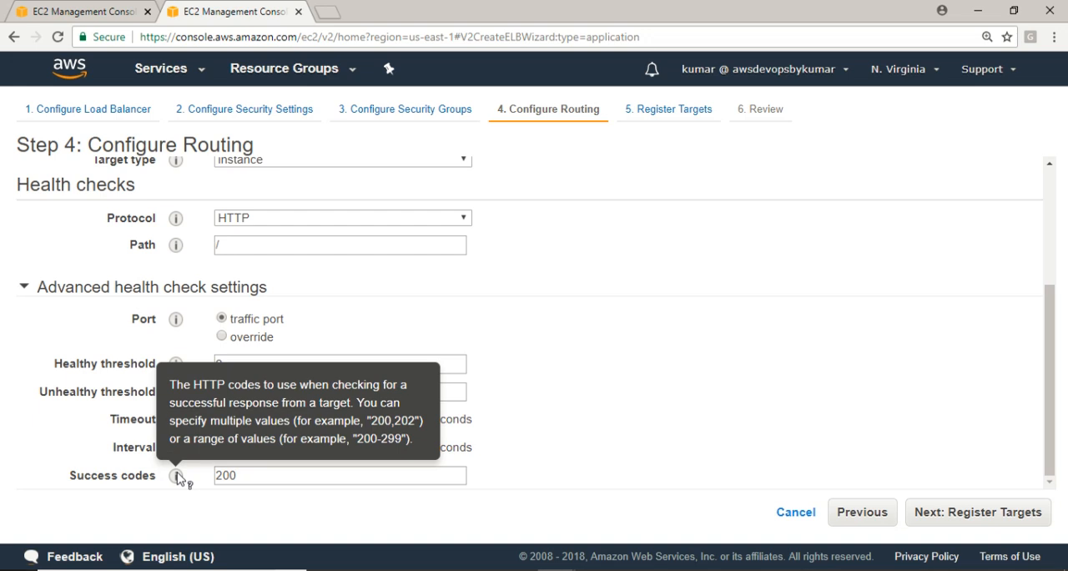
click(242, 476)
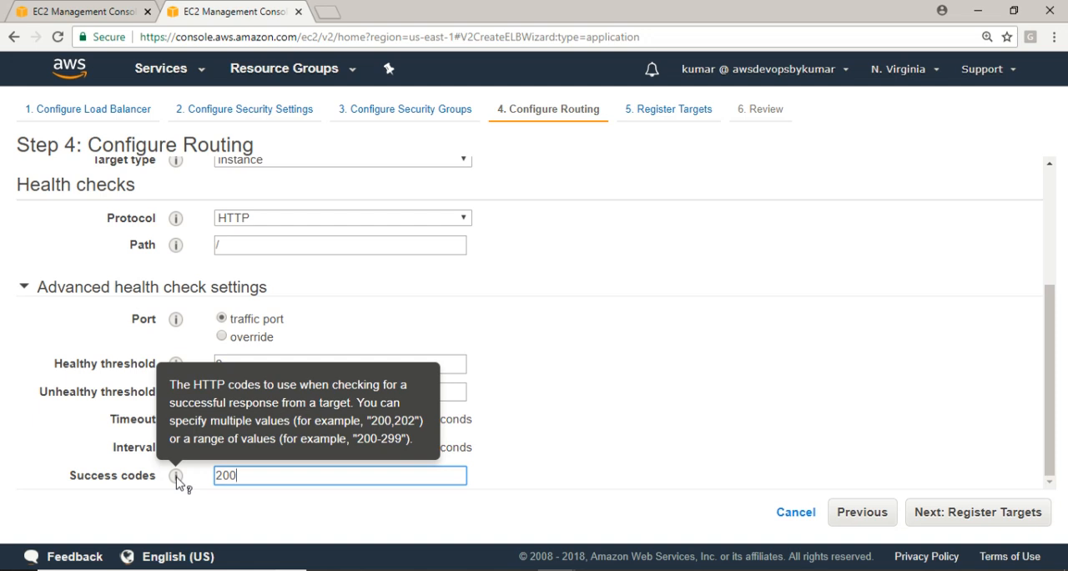
click(698, 425)
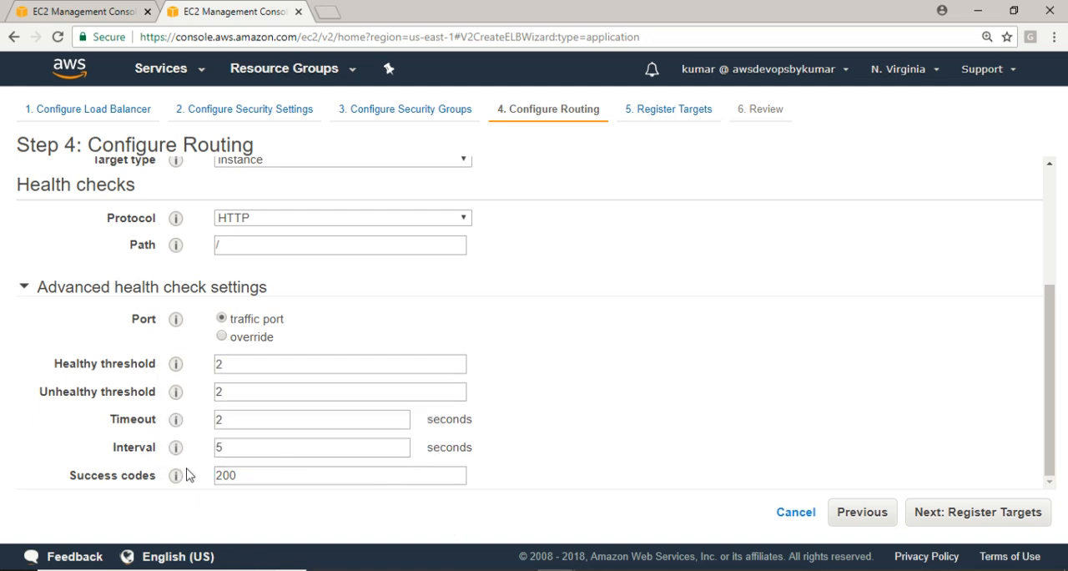
click(950, 519)
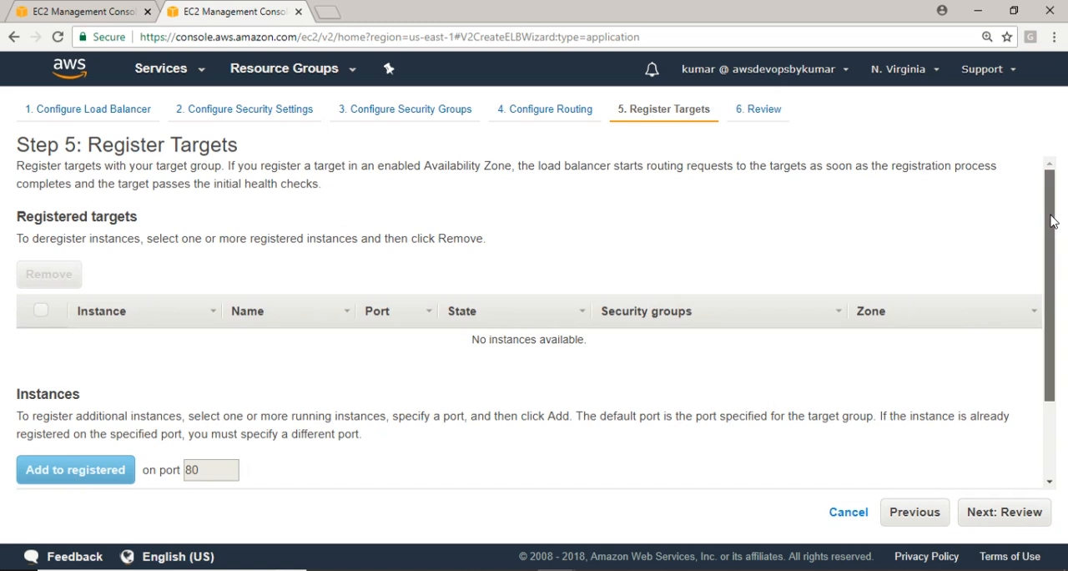
Add the running instance ASG_100 to the registered targets on port 80 and select its entry there
drag(1058, 214, 1053, 450)
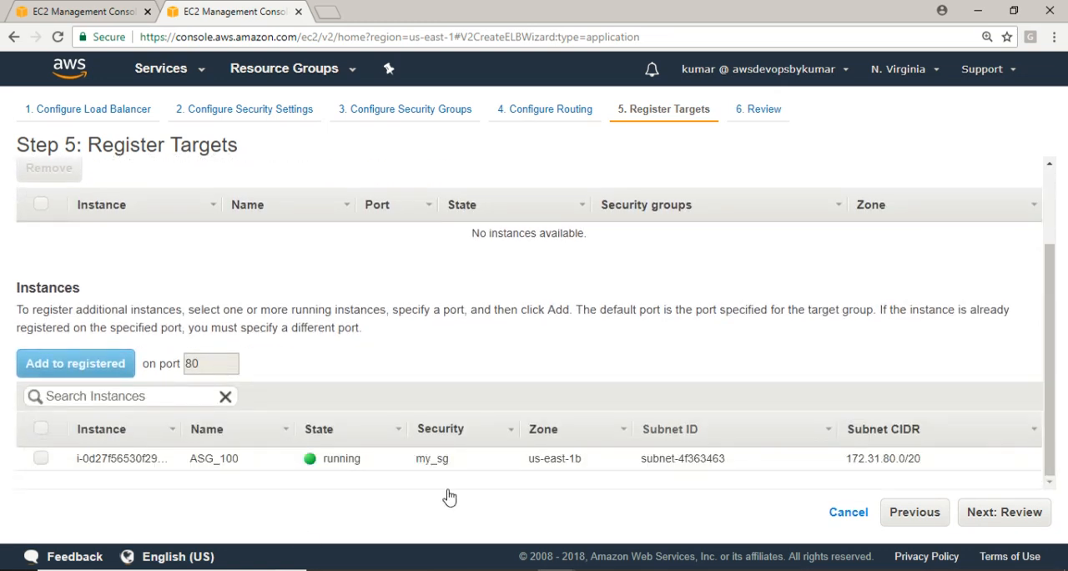
click(41, 429)
click(91, 365)
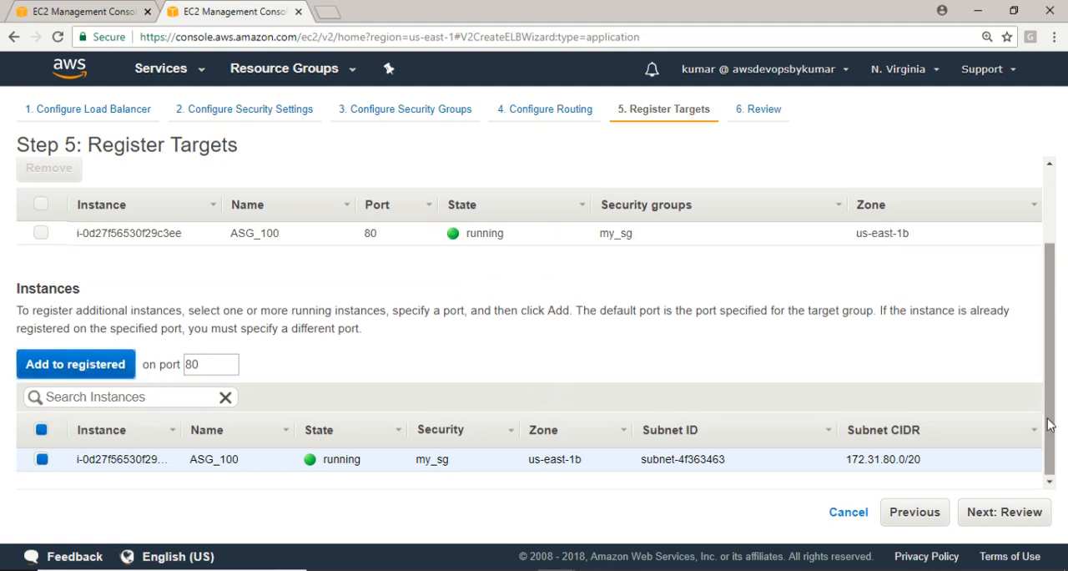
scroll(1064, 469, up, 2)
scroll(1065, 491, down, 3)
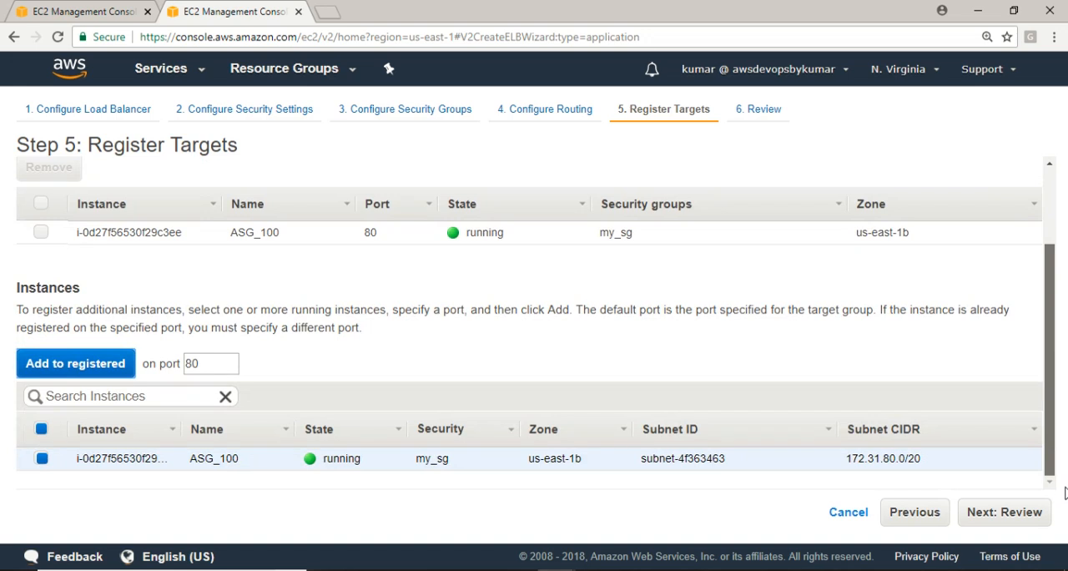
scroll(1065, 492, up, 2)
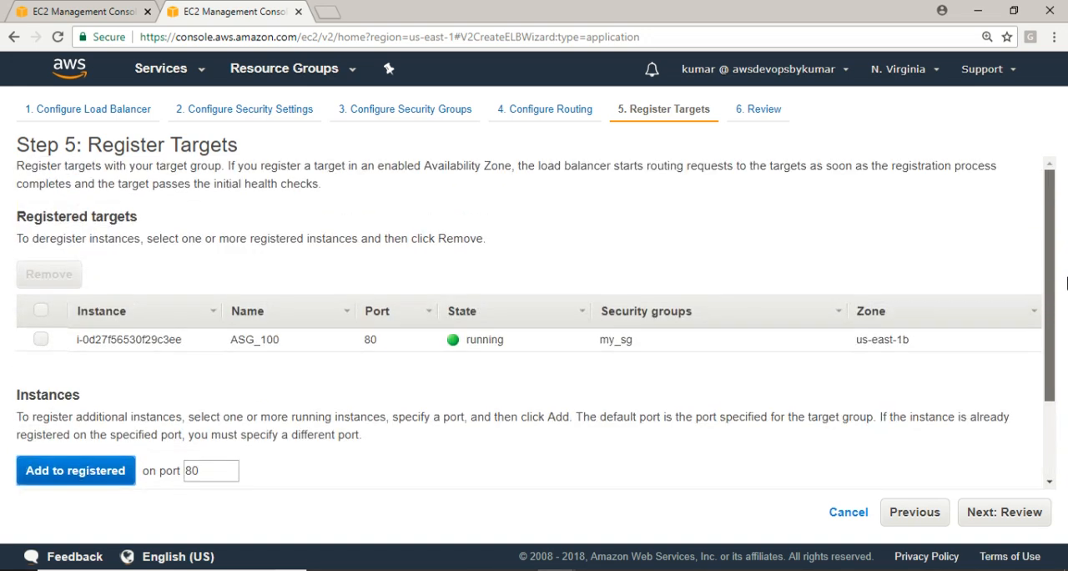
click(41, 340)
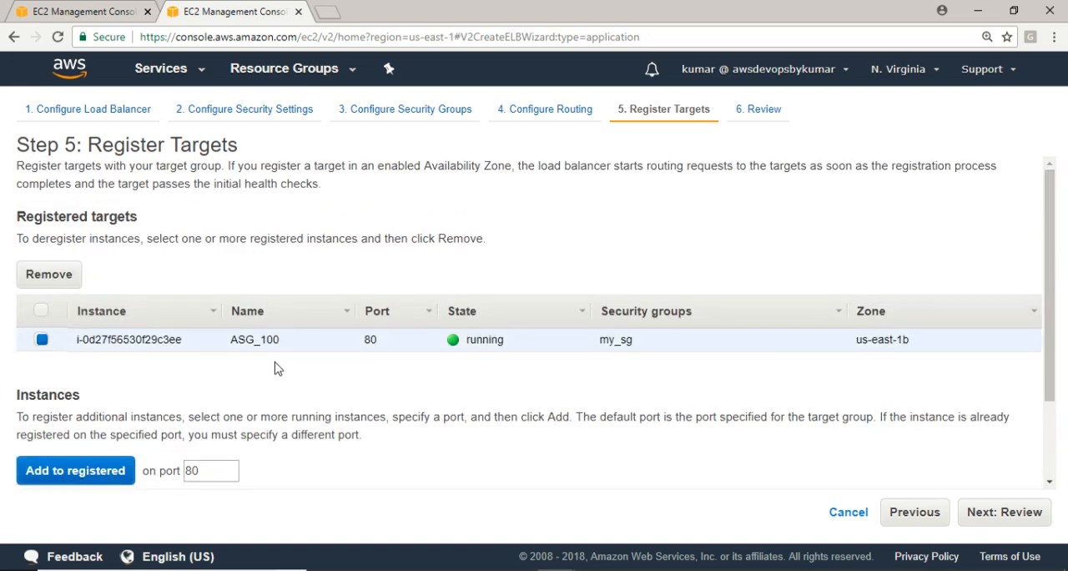
scroll(1060, 325, down, 2)
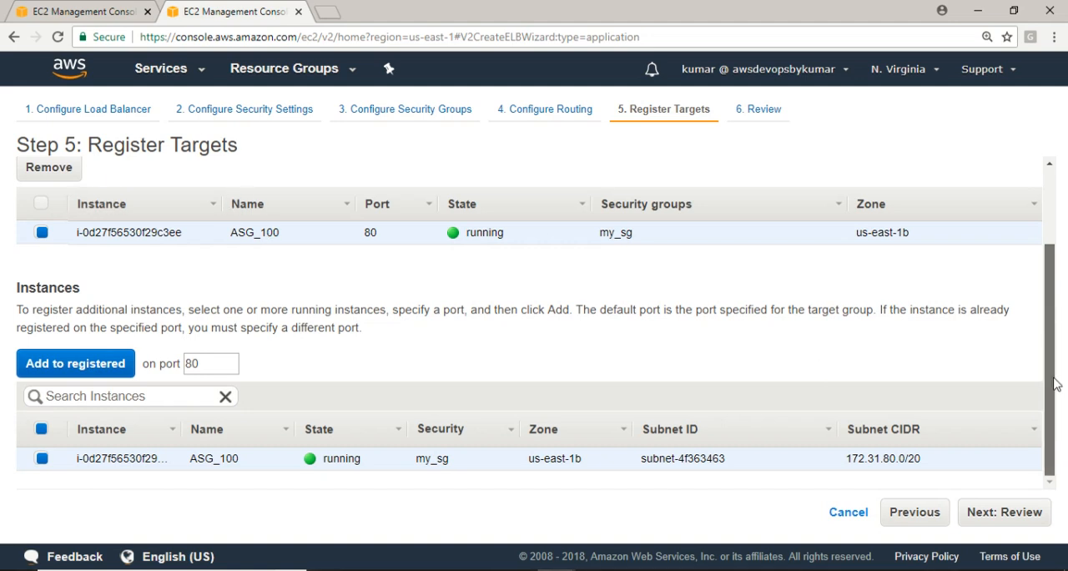
Proceed to the review and create the DemoALB load balancer, closing the creation status page
click(1010, 512)
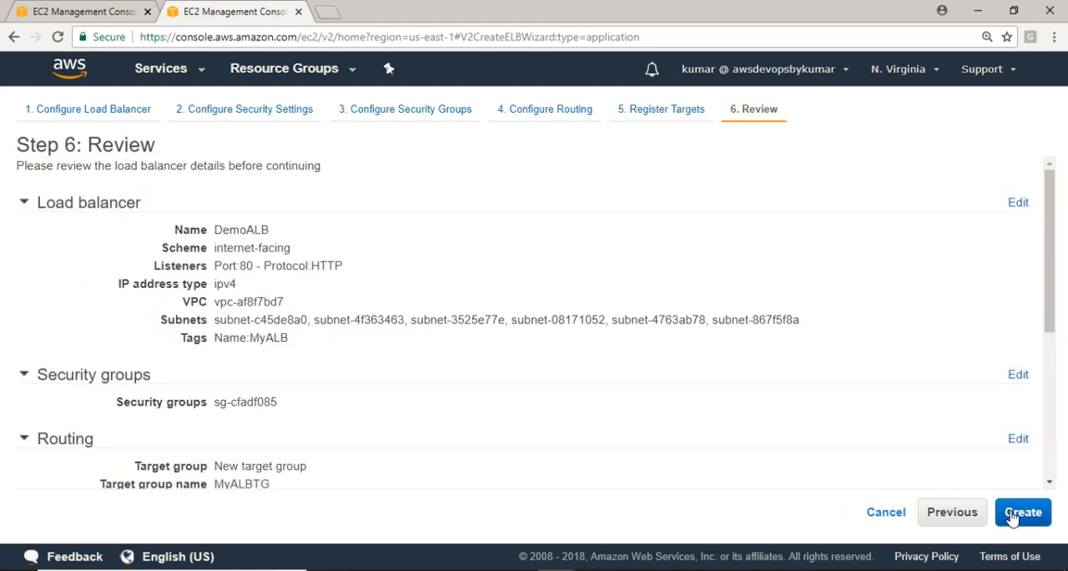
click(1020, 517)
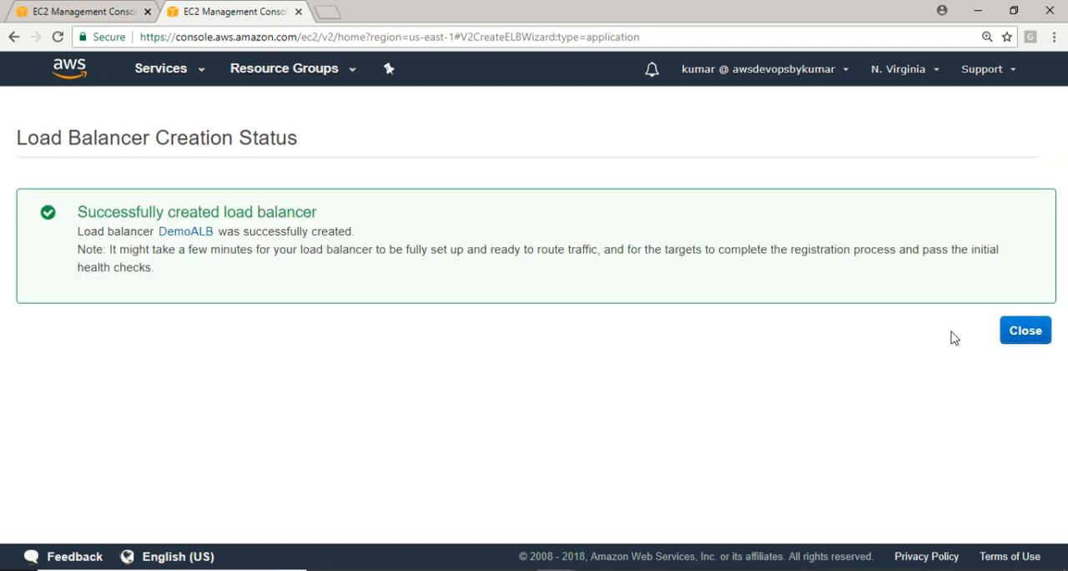
click(1026, 333)
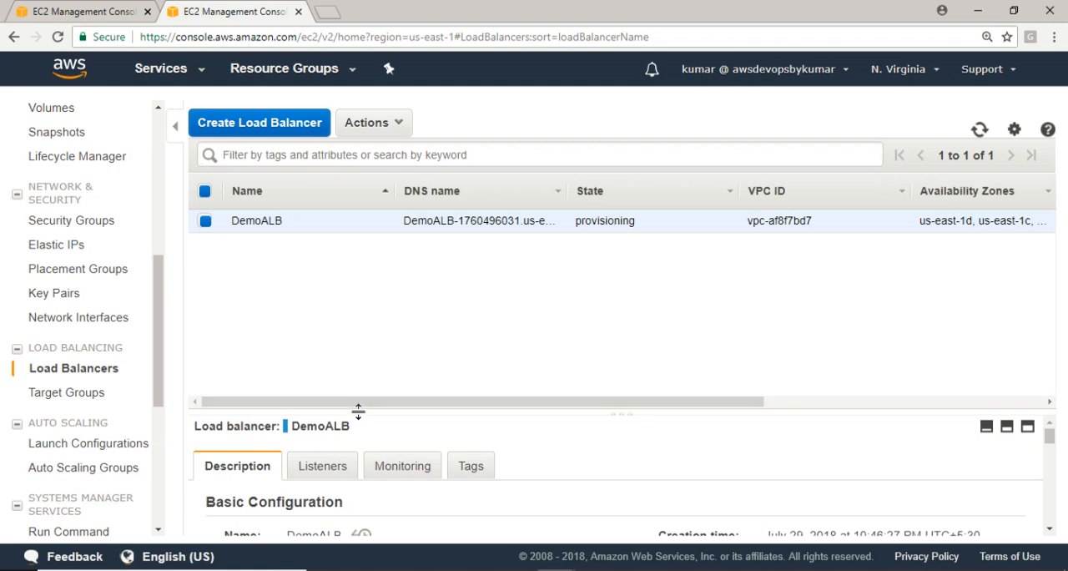
Enlarge the details of DemoALB and examine its description, listeners and monitoring metrics
click(1027, 428)
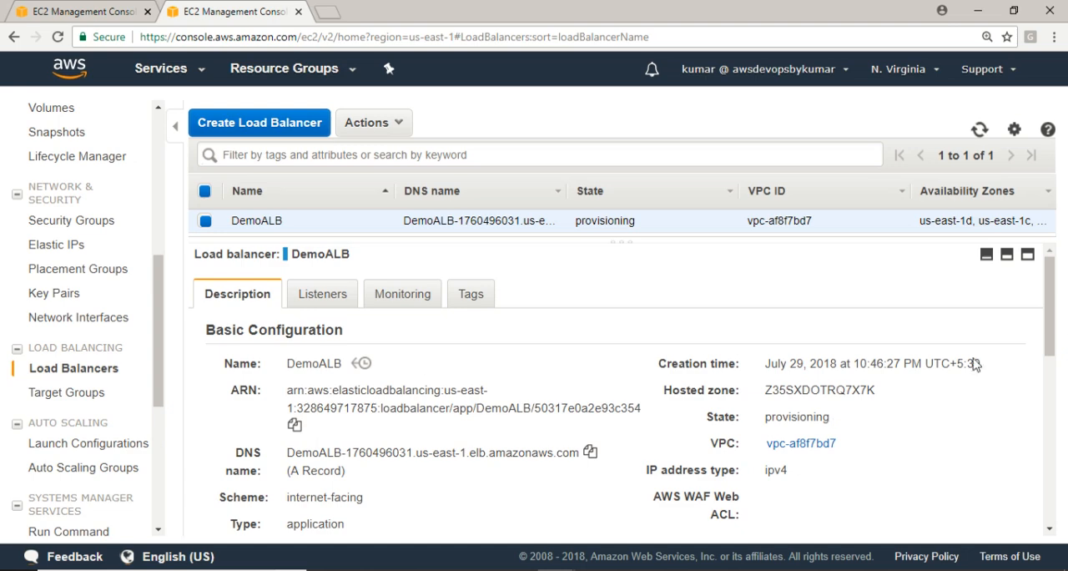
drag(1050, 313, 1064, 537)
scroll(209, 473, up, 6)
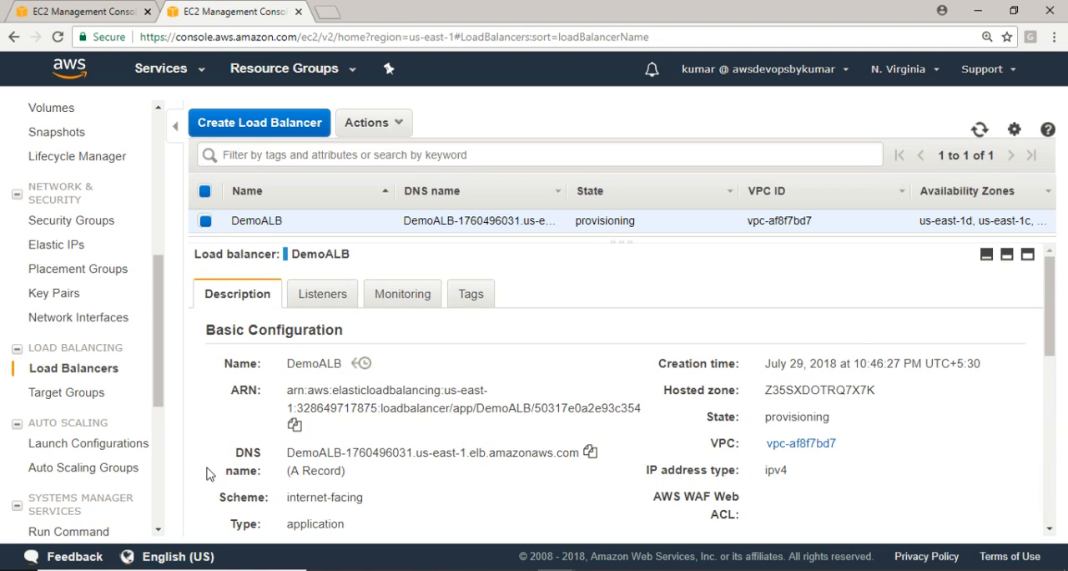
click(325, 301)
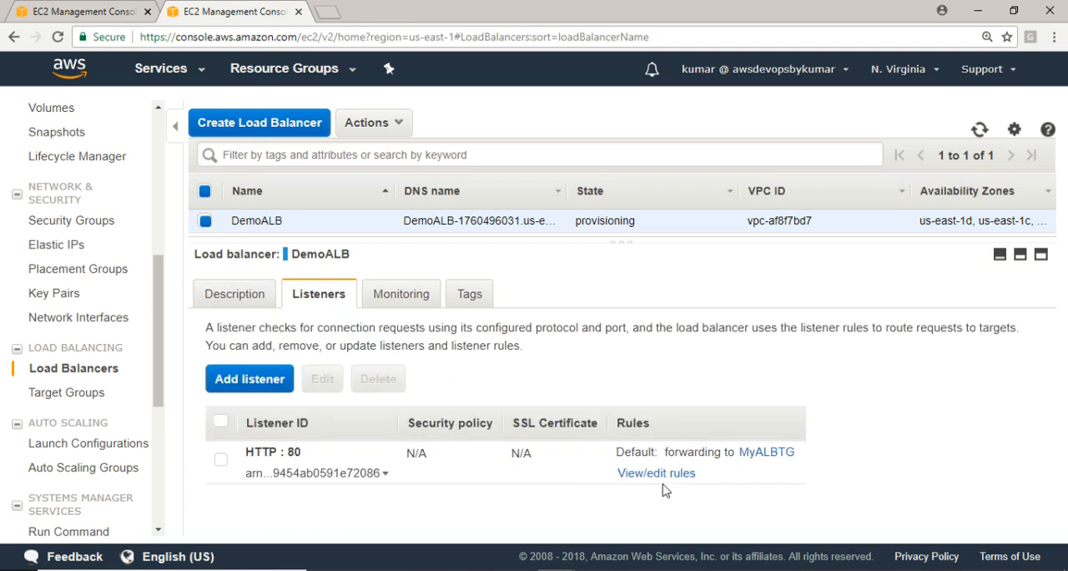
click(383, 293)
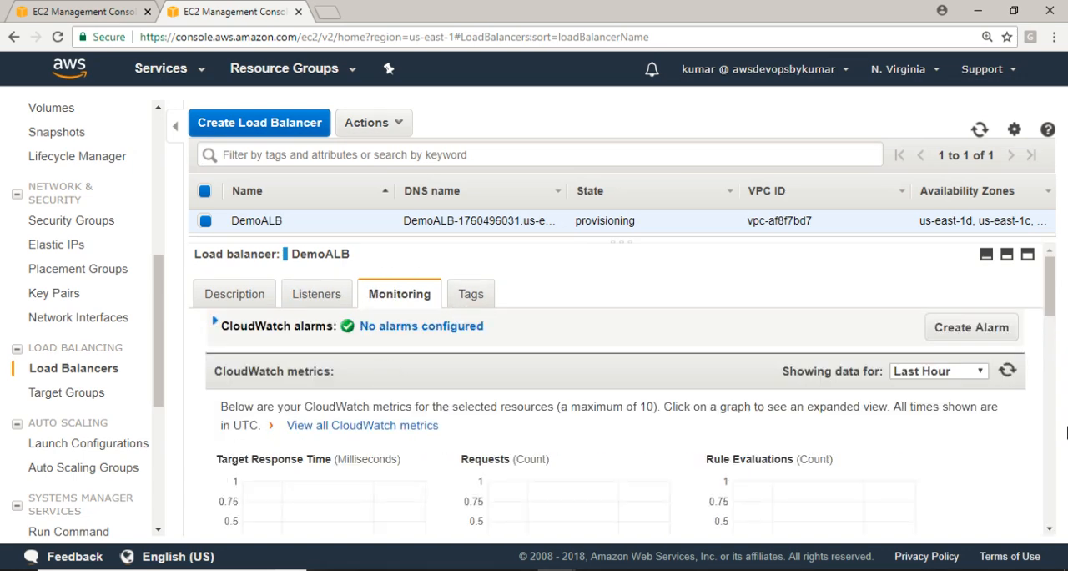
mouse_move(1056, 298)
mouse_down()
mouse_move(1055, 505)
mouse_move(1056, 298)
mouse_up()
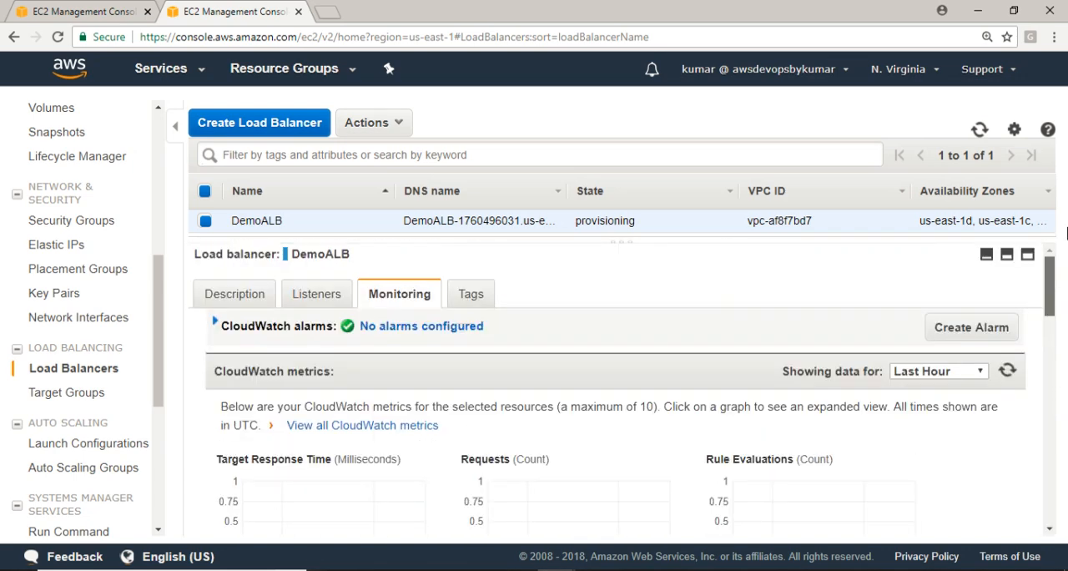
Look through DemoALB's tags and listeners, and check the load balancer's state in its description
click(469, 292)
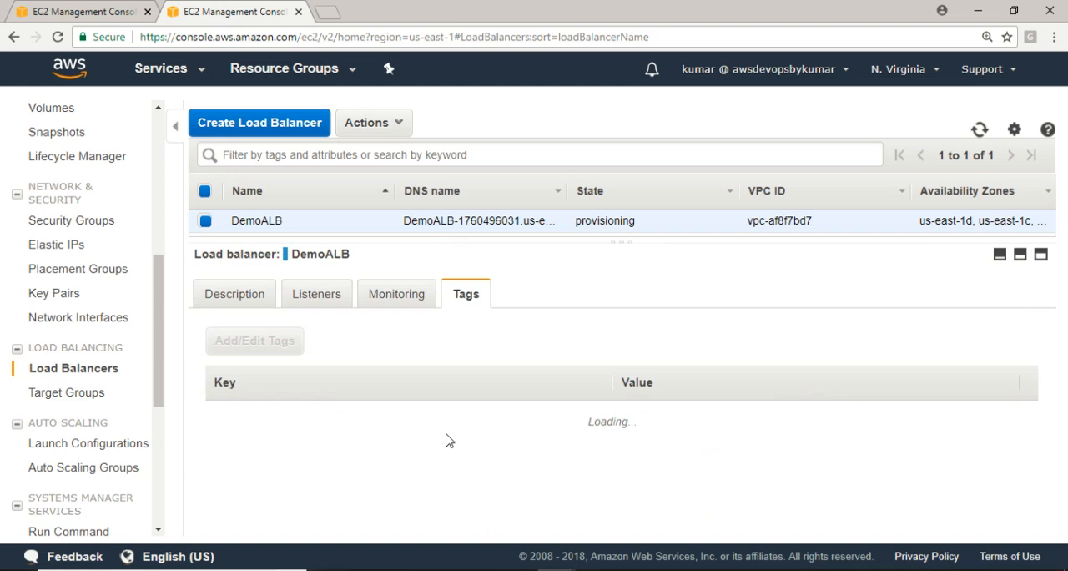
click(298, 297)
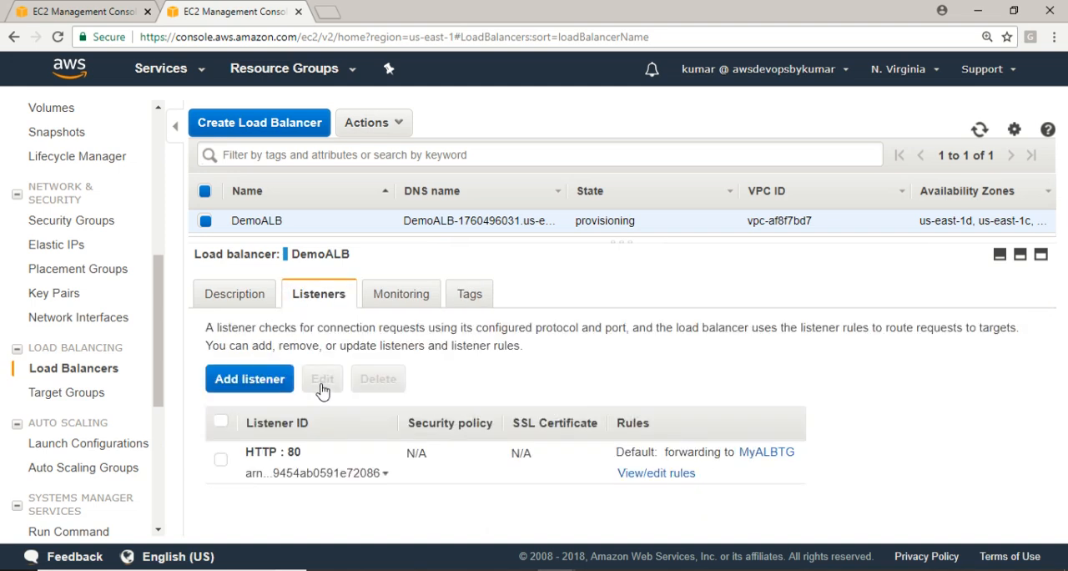
click(235, 297)
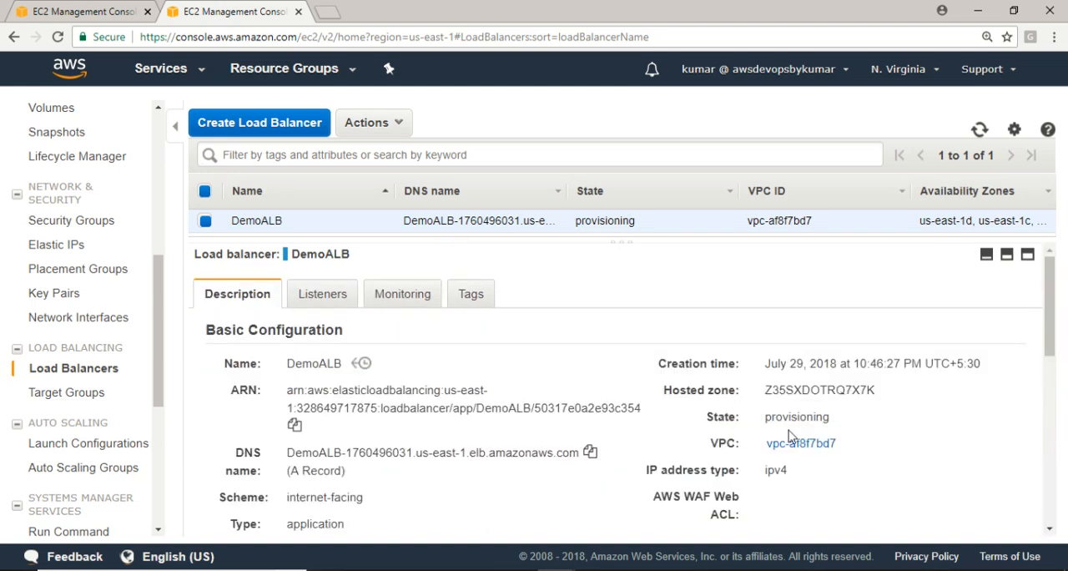
drag(767, 416, 875, 421)
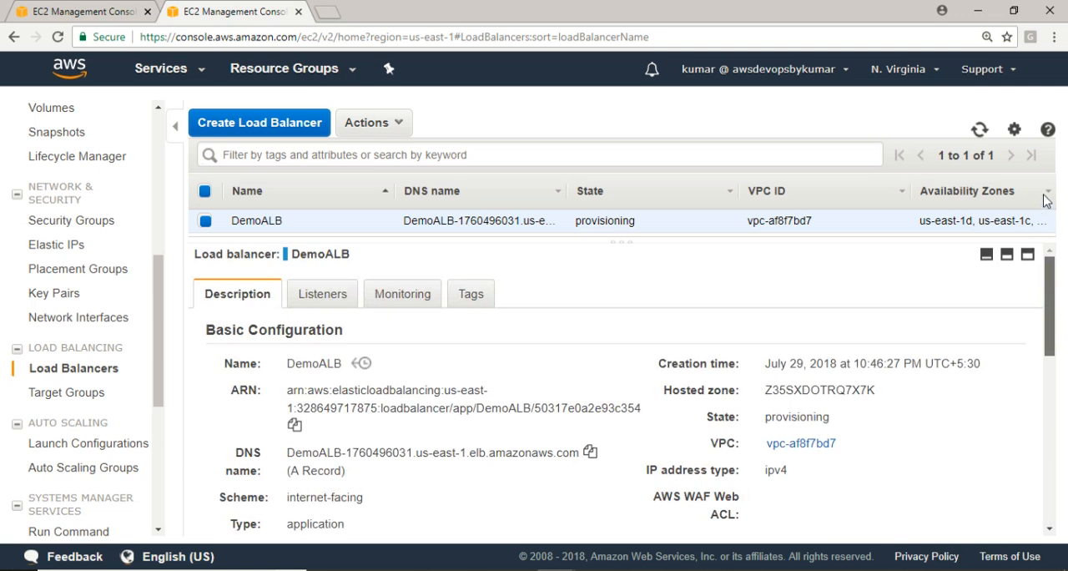
Enlarge the load balancer list slightly and refresh it to check DemoALB's state
scroll(1058, 342, down, 1)
click(978, 130)
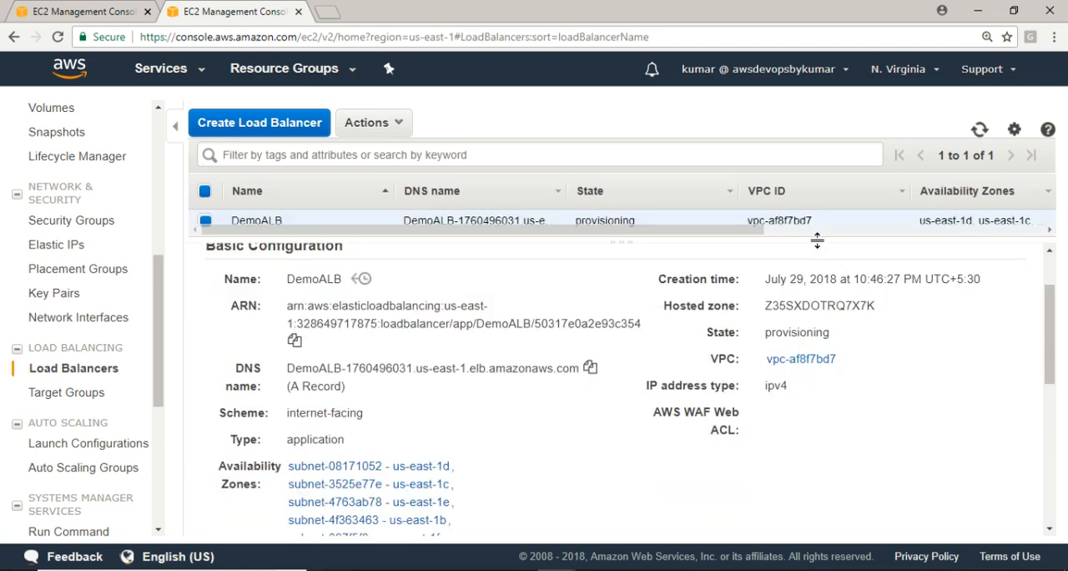
drag(816, 239, 810, 271)
click(981, 134)
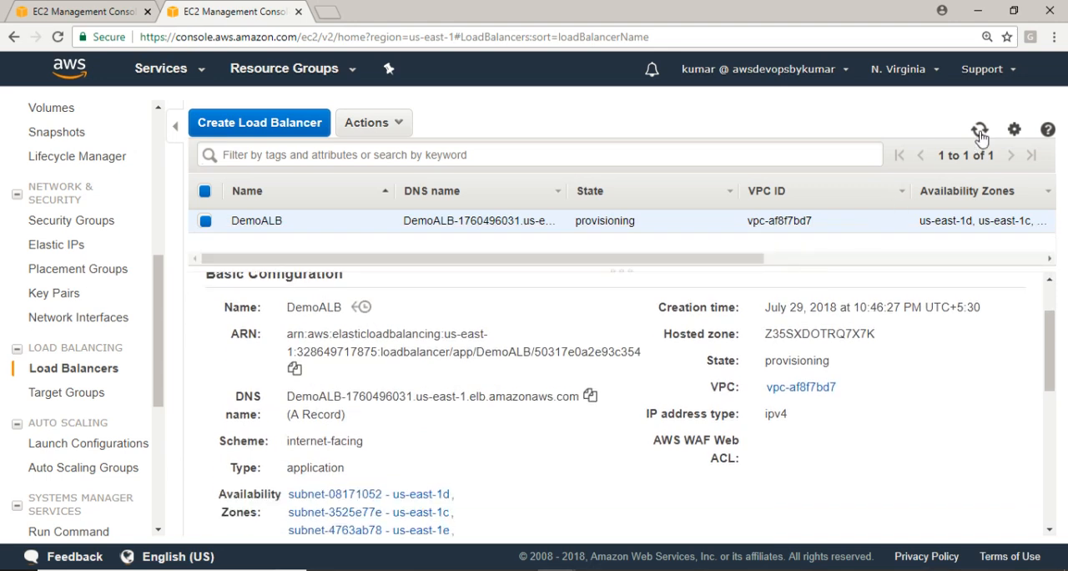
click(981, 136)
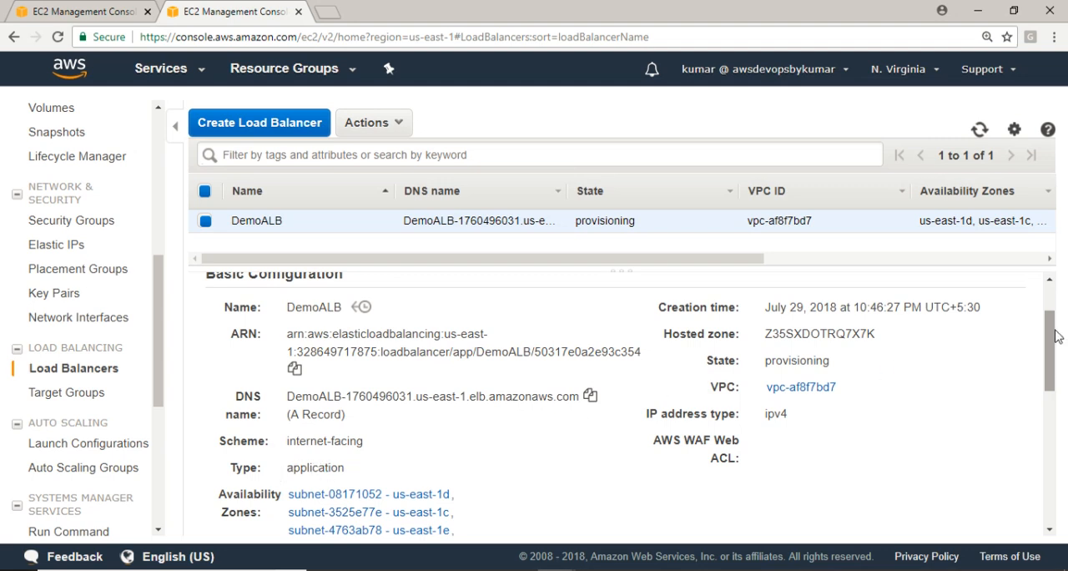
drag(1053, 345, 1054, 349)
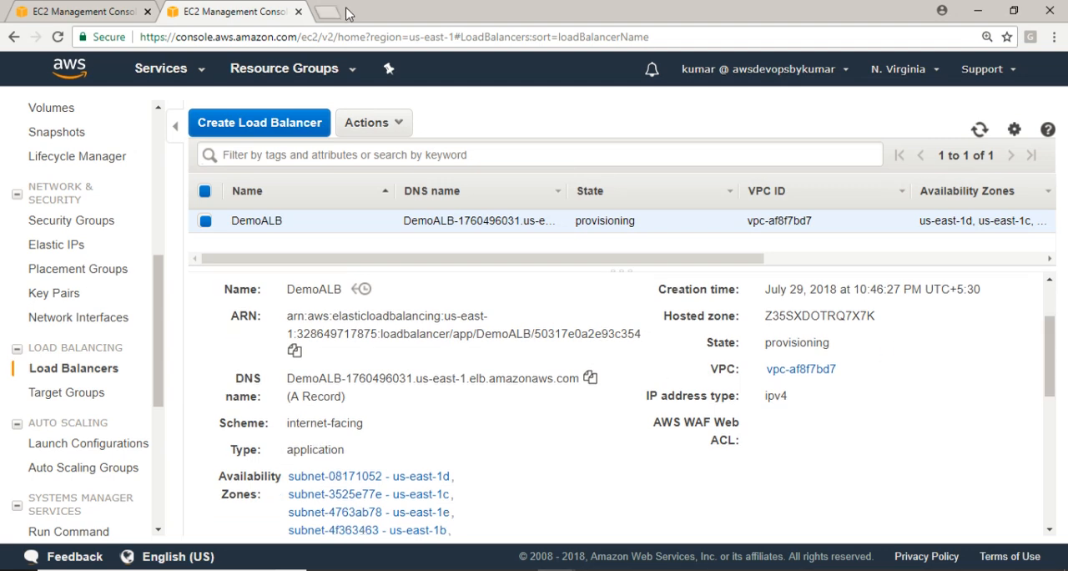
View the actions available for DemoALB and refresh the load balancer list several times to recheck its state
click(397, 125)
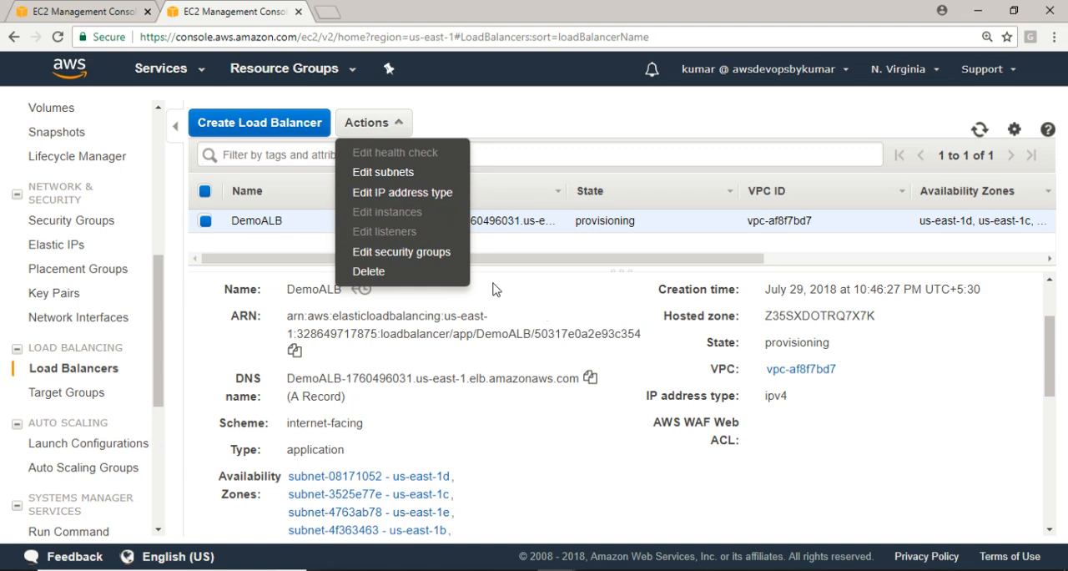
click(593, 455)
click(981, 132)
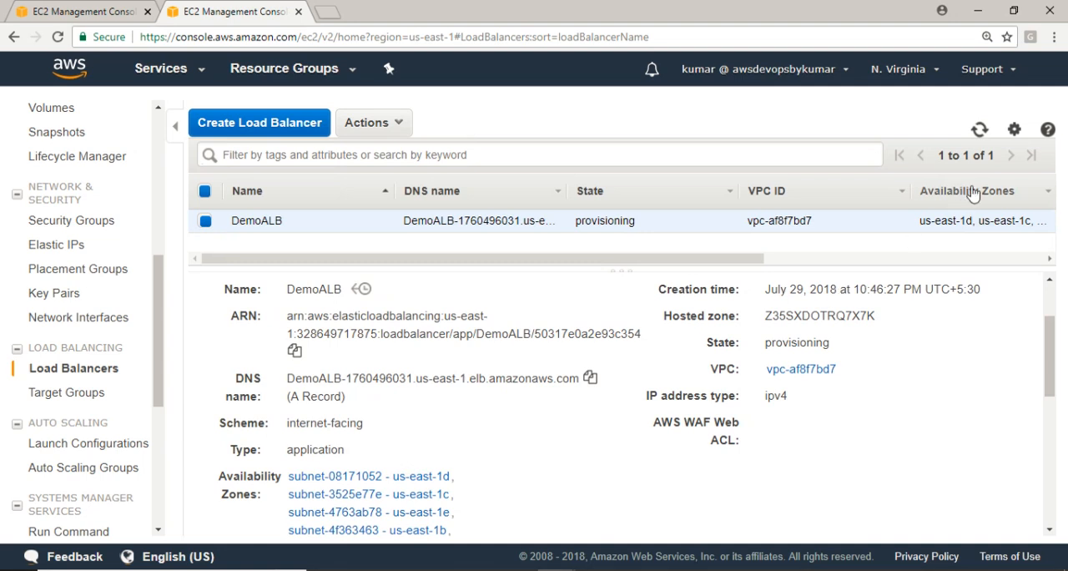
click(980, 132)
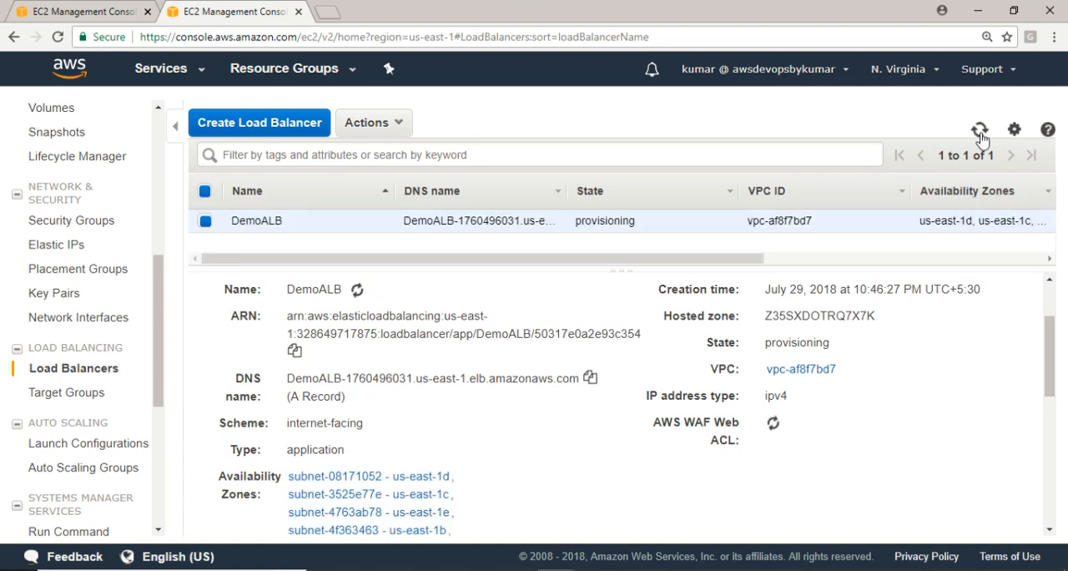
click(980, 132)
click(981, 132)
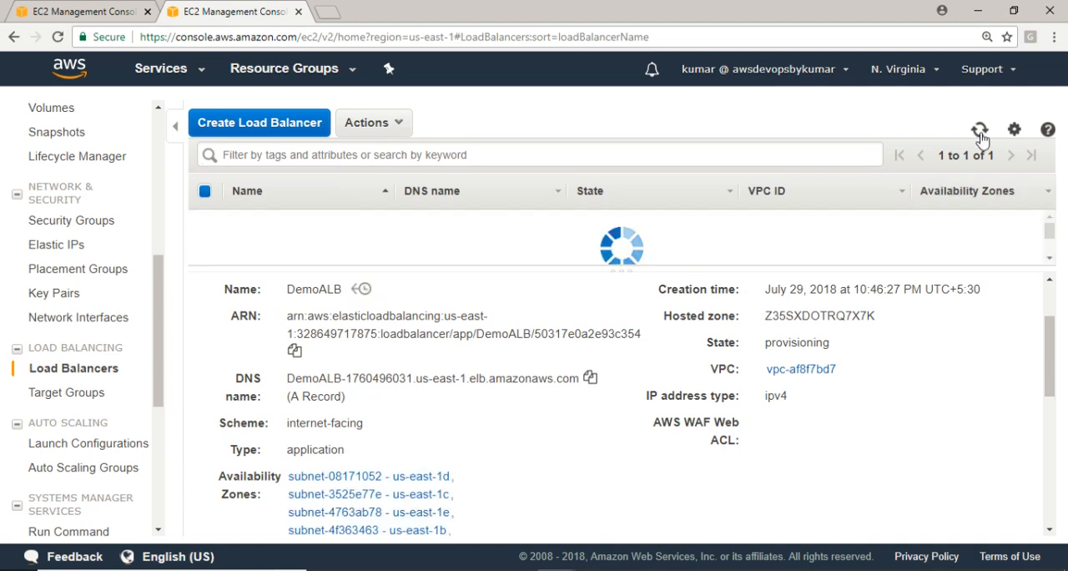
Open the target group MyALBTG, enlarge its details, and examine its health checks and the status of its registered target
click(377, 127)
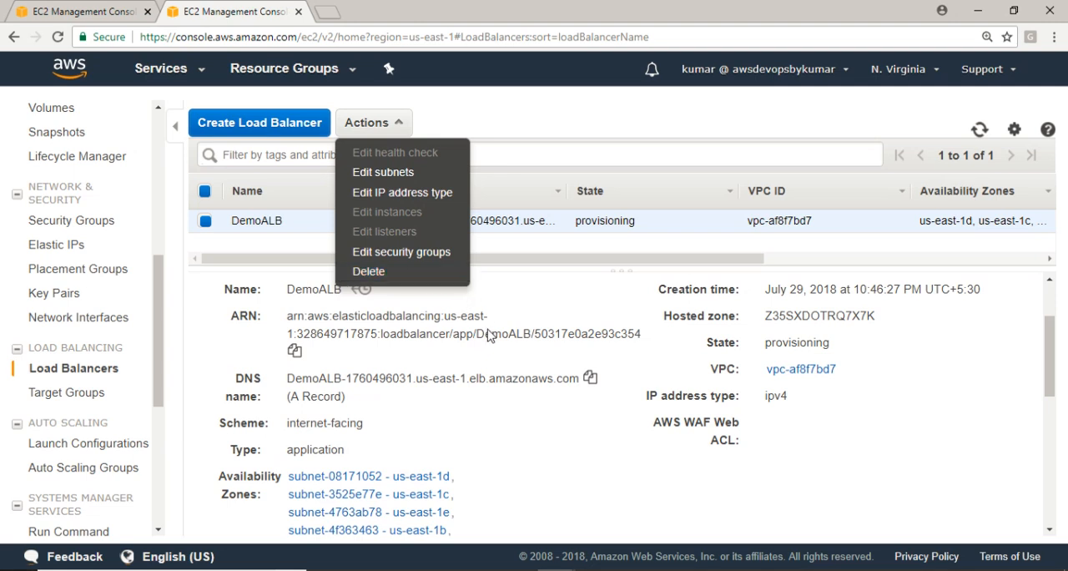
click(74, 393)
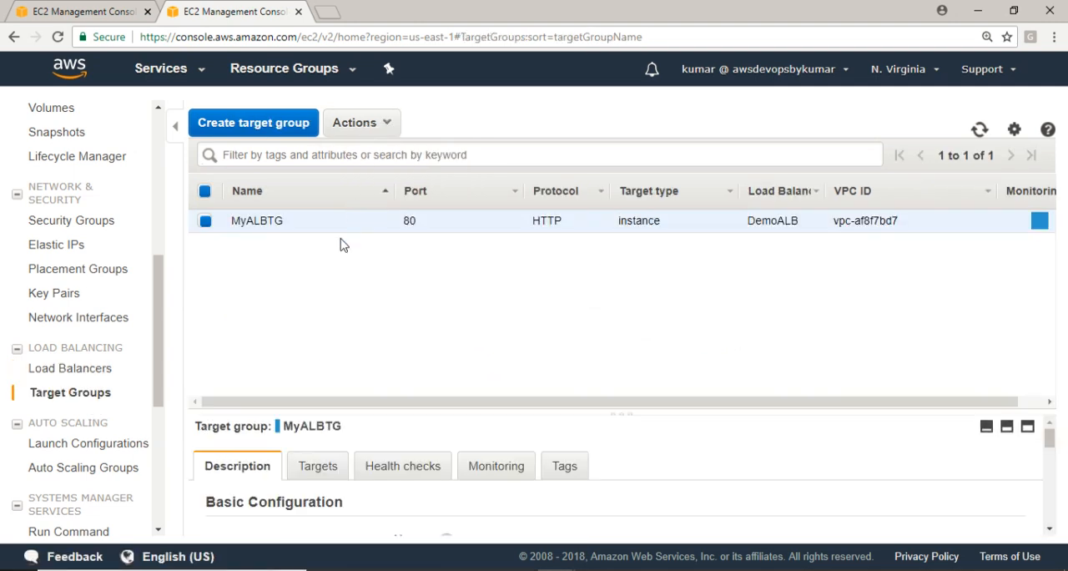
drag(355, 409, 360, 247)
click(322, 309)
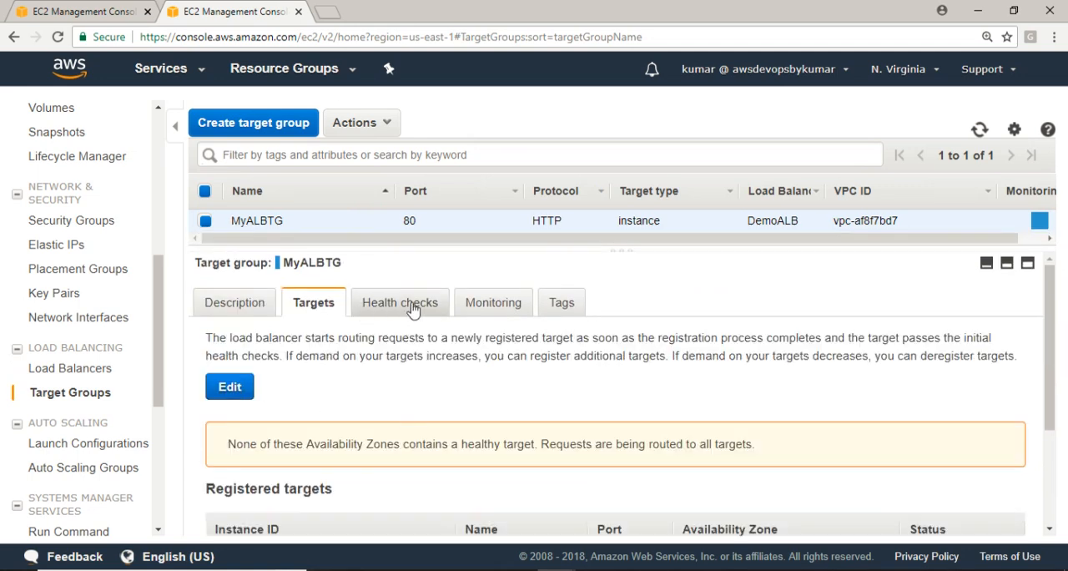
click(415, 313)
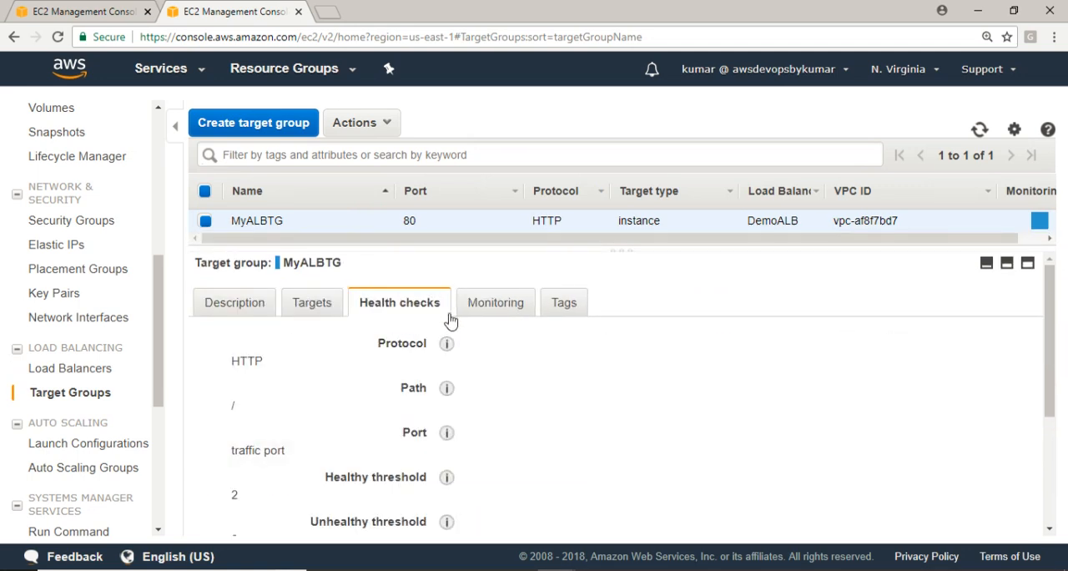
click(312, 317)
drag(1059, 381, 1063, 503)
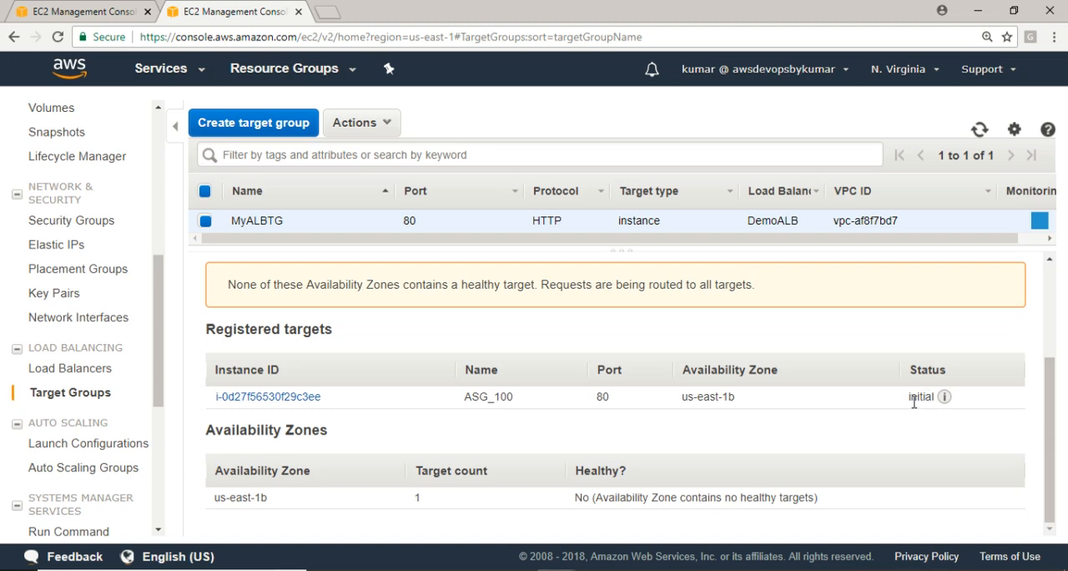
mouse_move(953, 400)
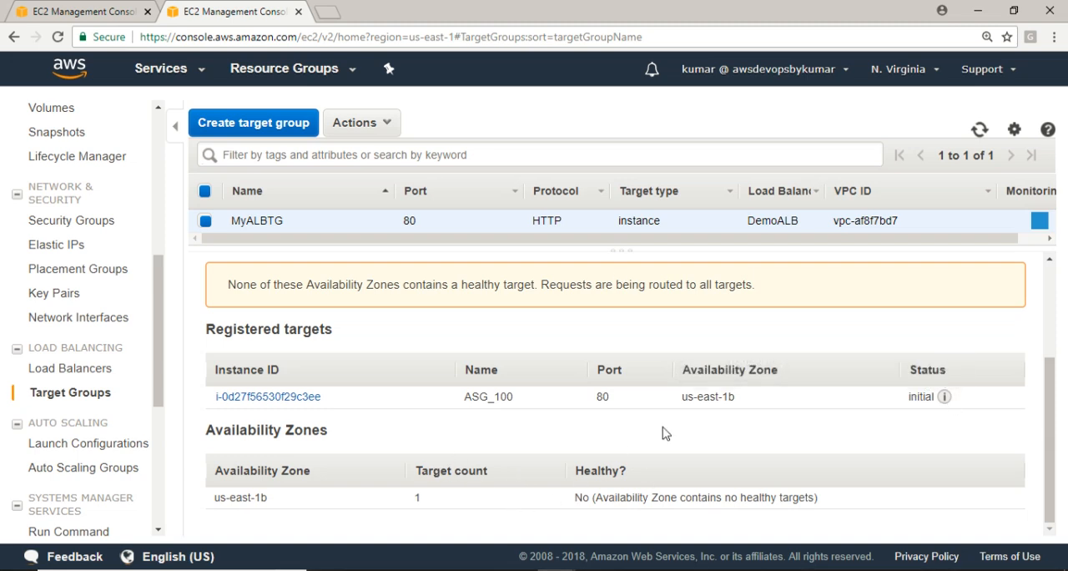
Return to the load balancers, refresh DemoALB's state, and open its DNS name in a new browser tab
click(68, 371)
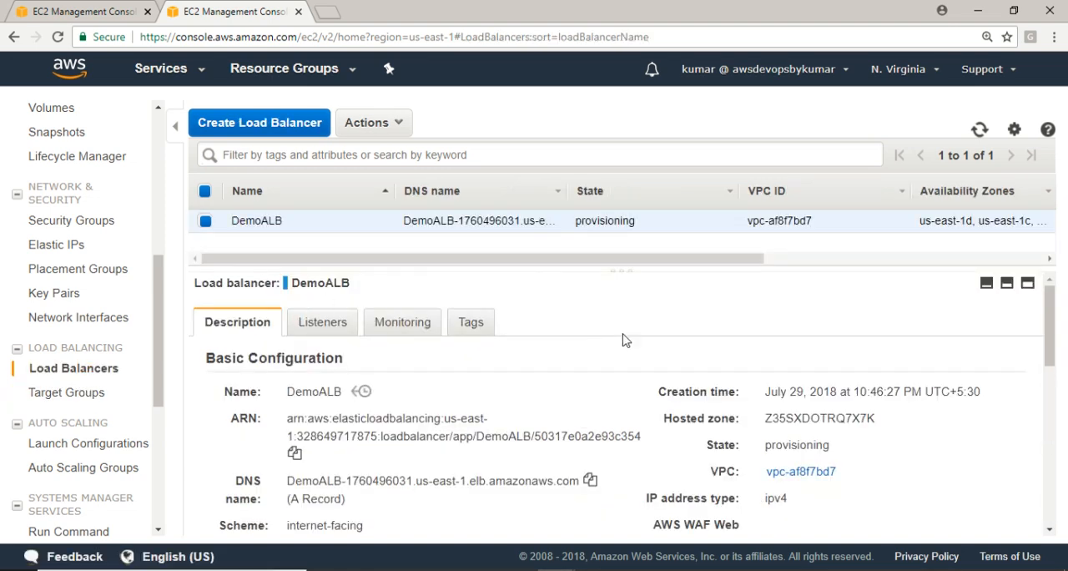
click(979, 131)
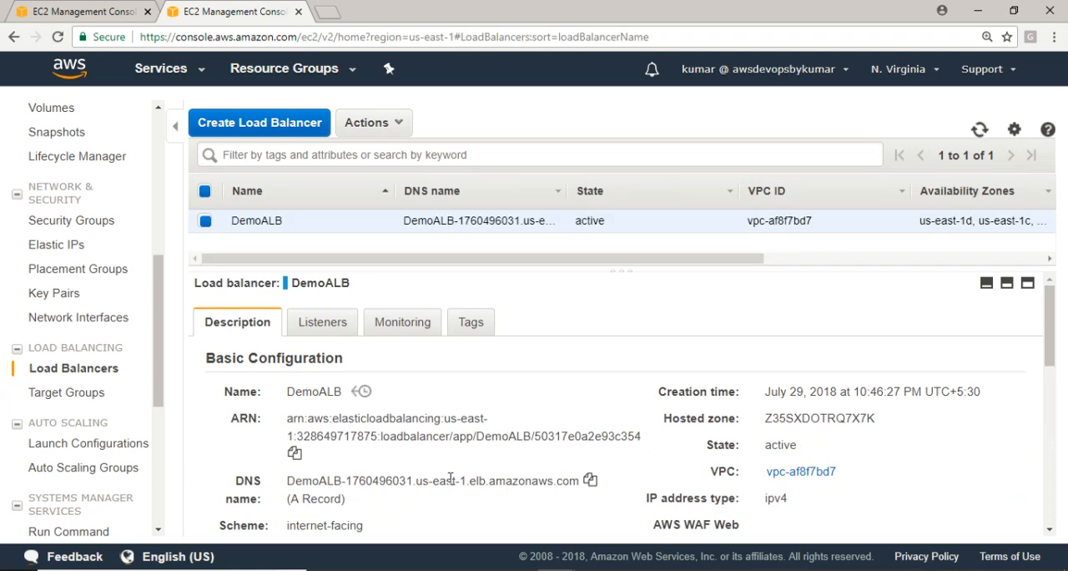
click(589, 481)
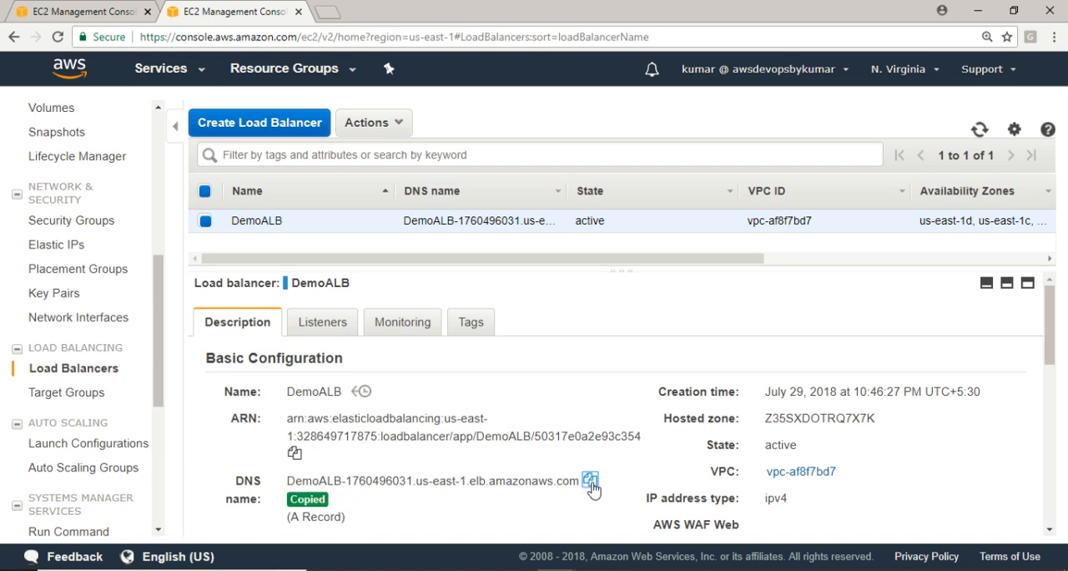
click(334, 15)
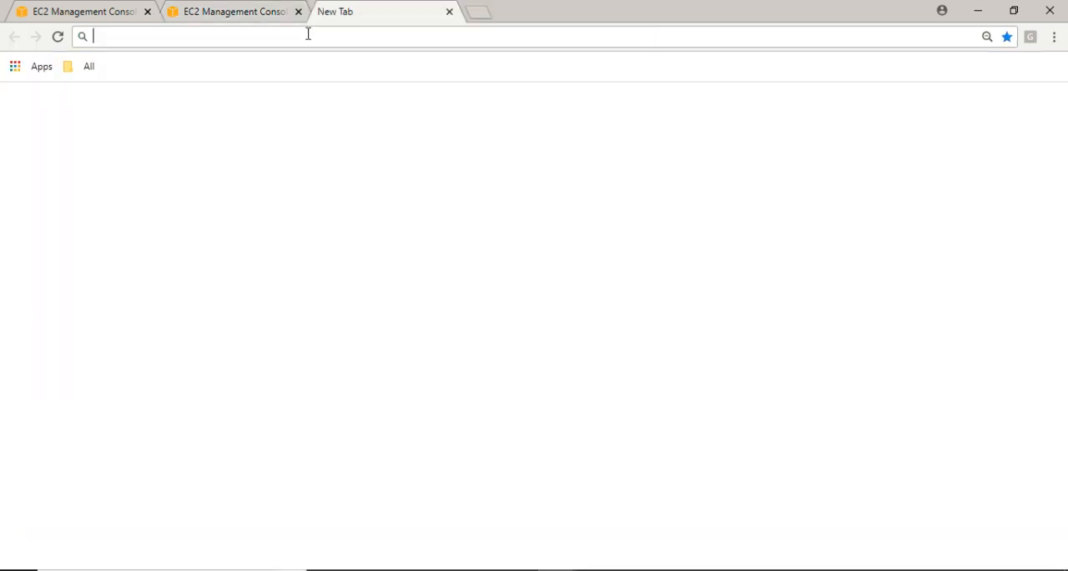
key(ctrl+v)
key(Return)
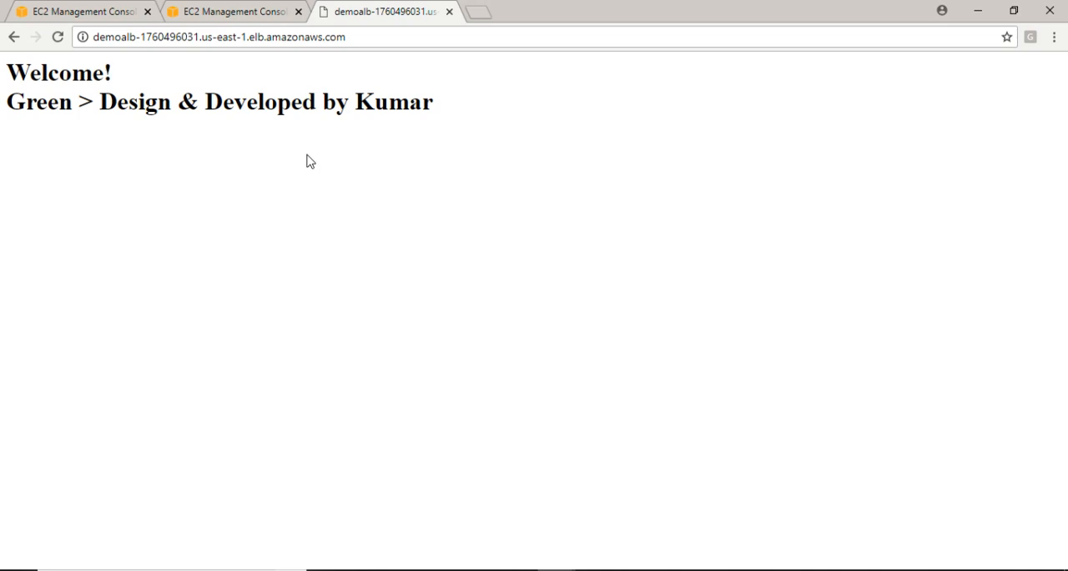
Review DemoALB's description alongside the web page served at its DNS name
click(234, 15)
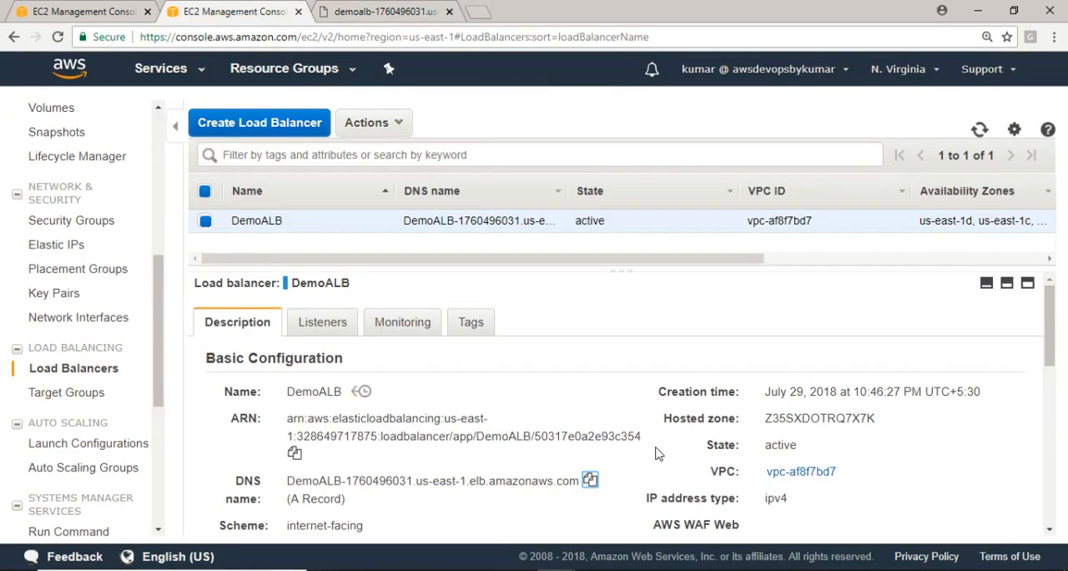
drag(1050, 332, 1056, 236)
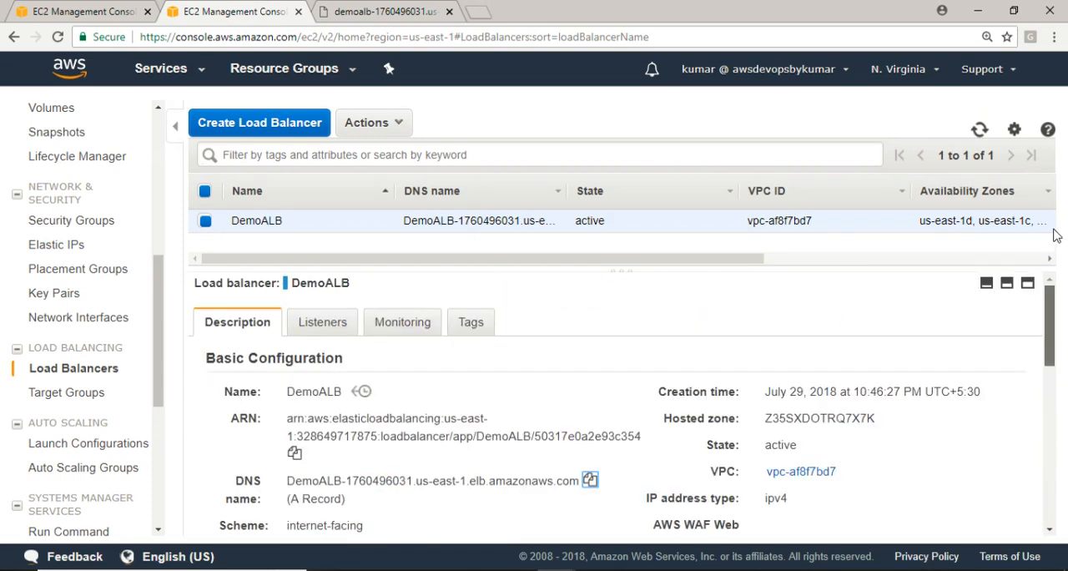
click(383, 13)
click(218, 14)
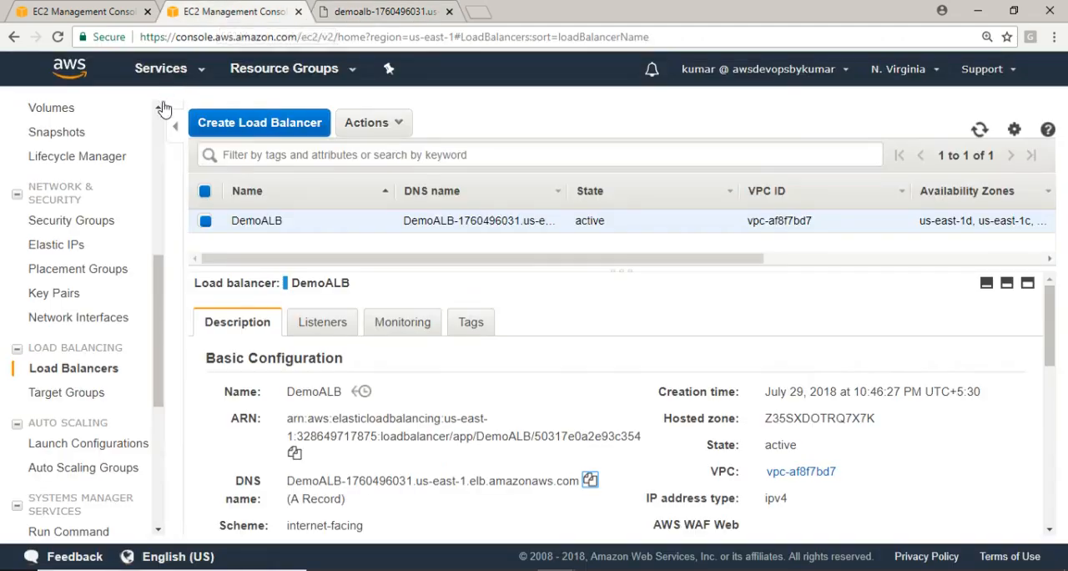
In the other EC2 console tab, open the instances list and terminate the running ASG_100 instance
click(99, 11)
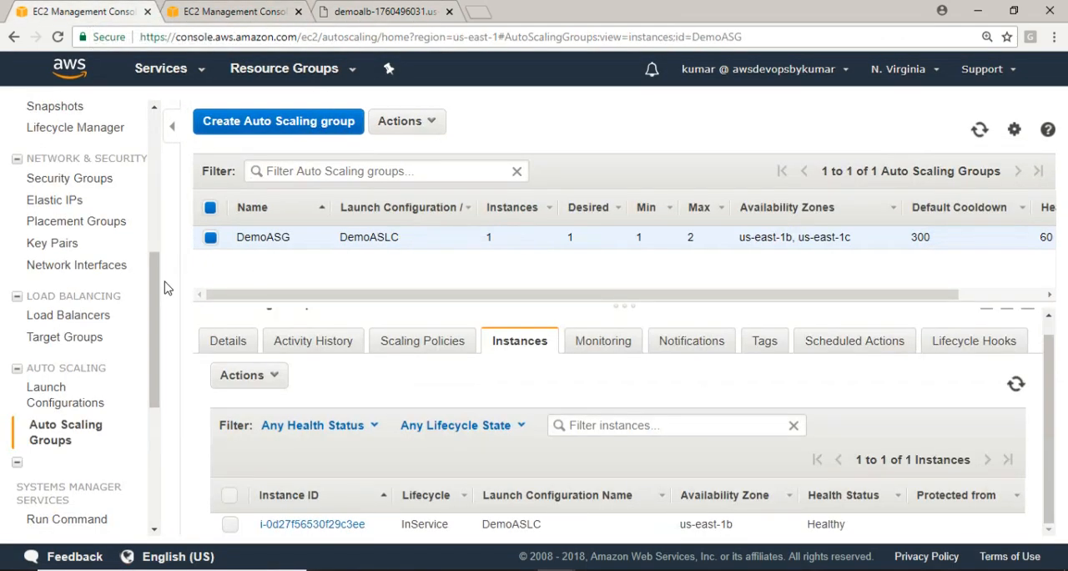
drag(154, 354, 158, 179)
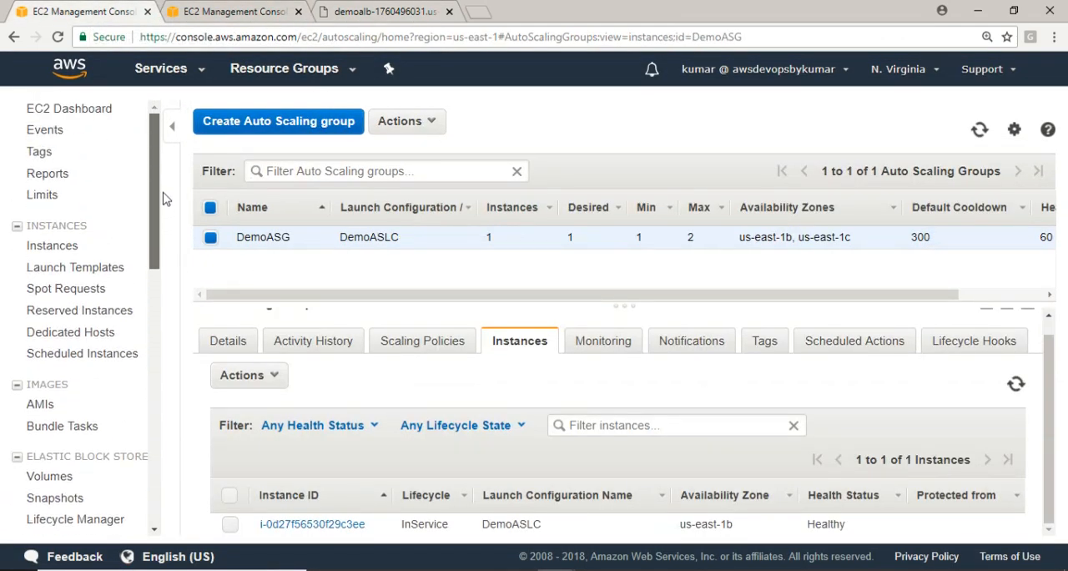
click(52, 245)
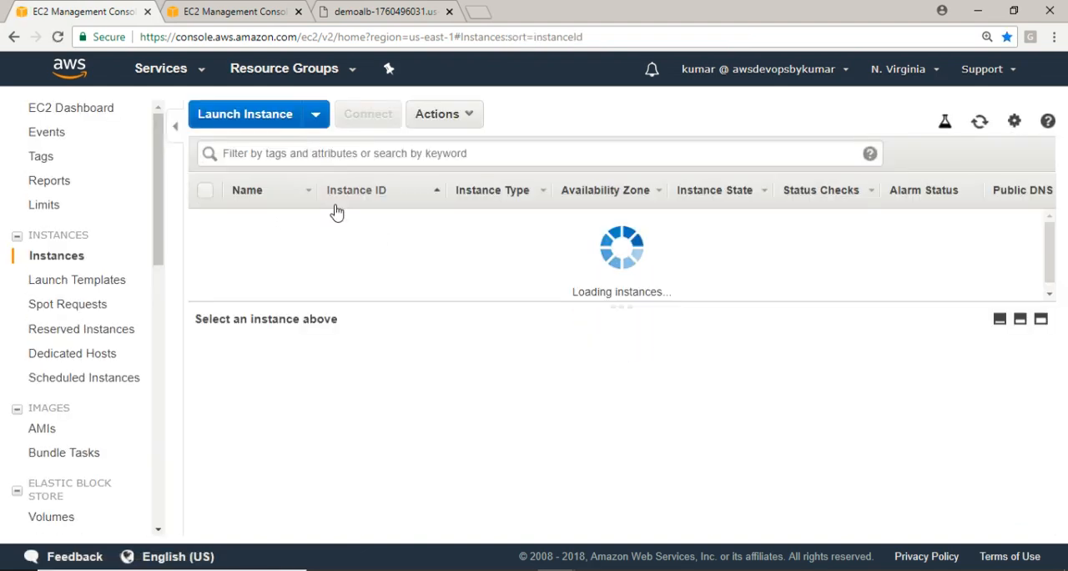
click(205, 243)
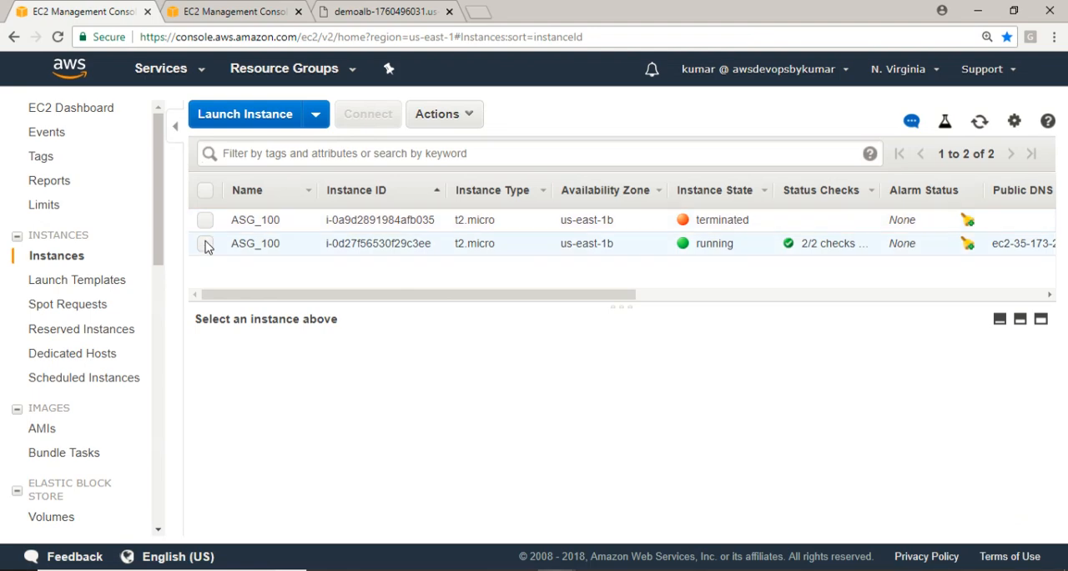
click(469, 113)
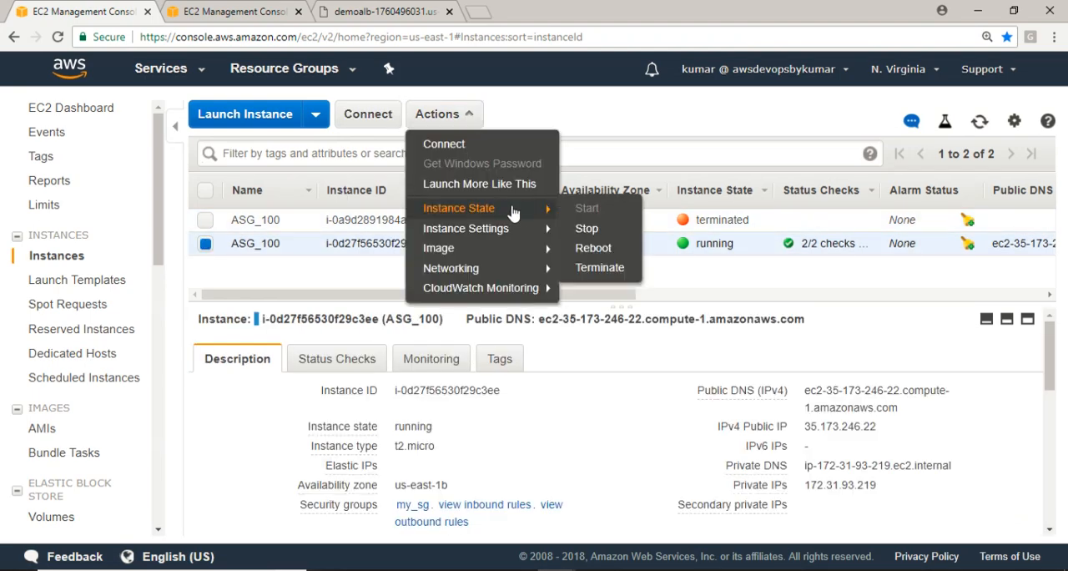
mouse_move(538, 209)
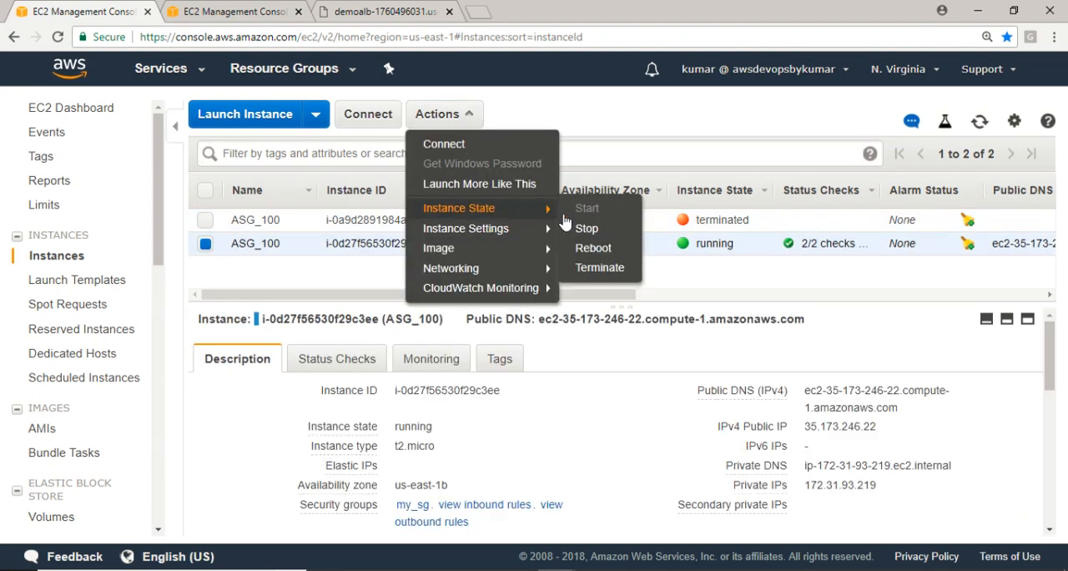
click(582, 268)
click(761, 430)
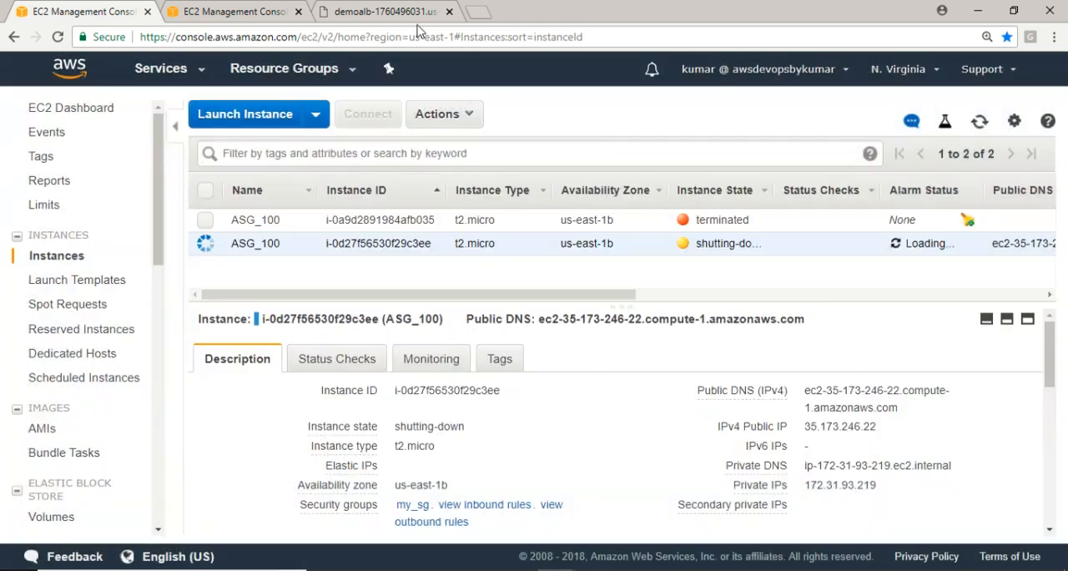
Open DemoALB's DNS name, demoalb-1760496031.us-east-1.elb.amazonaws.com, in another new browser tab
click(407, 18)
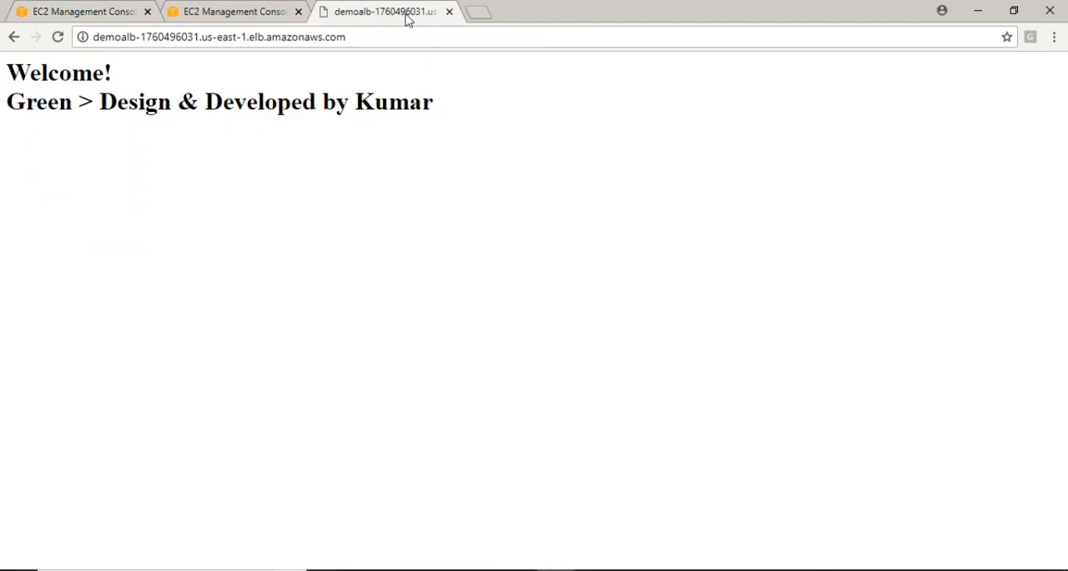
click(252, 15)
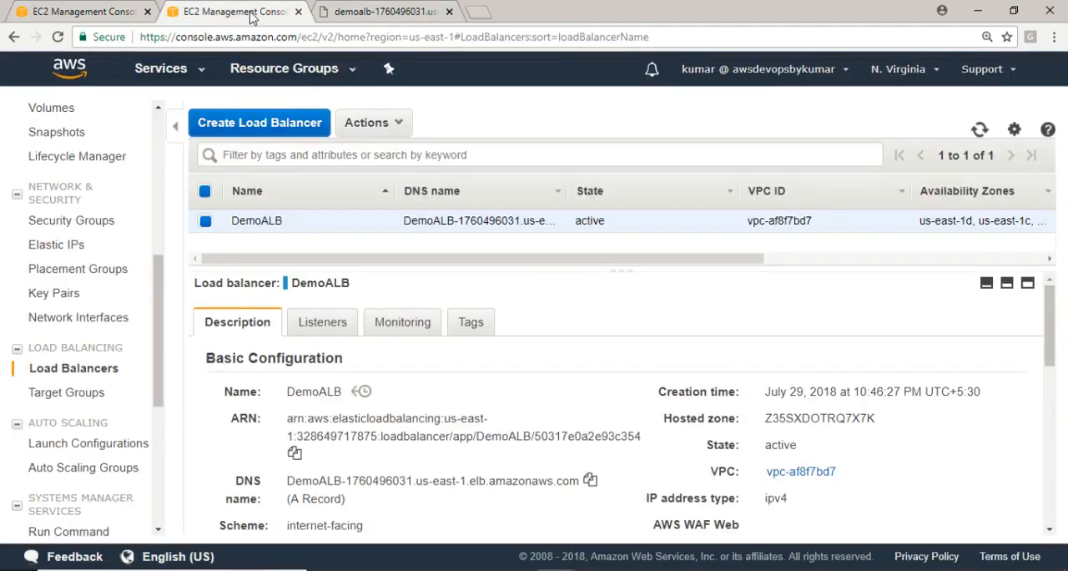
click(342, 12)
click(317, 40)
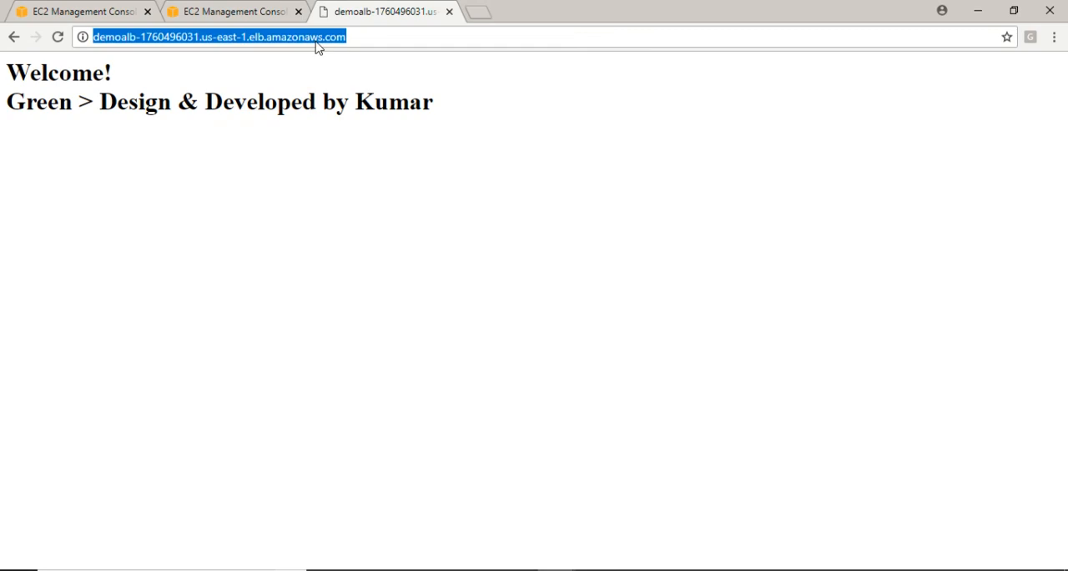
click(477, 12)
key(ctrl+v)
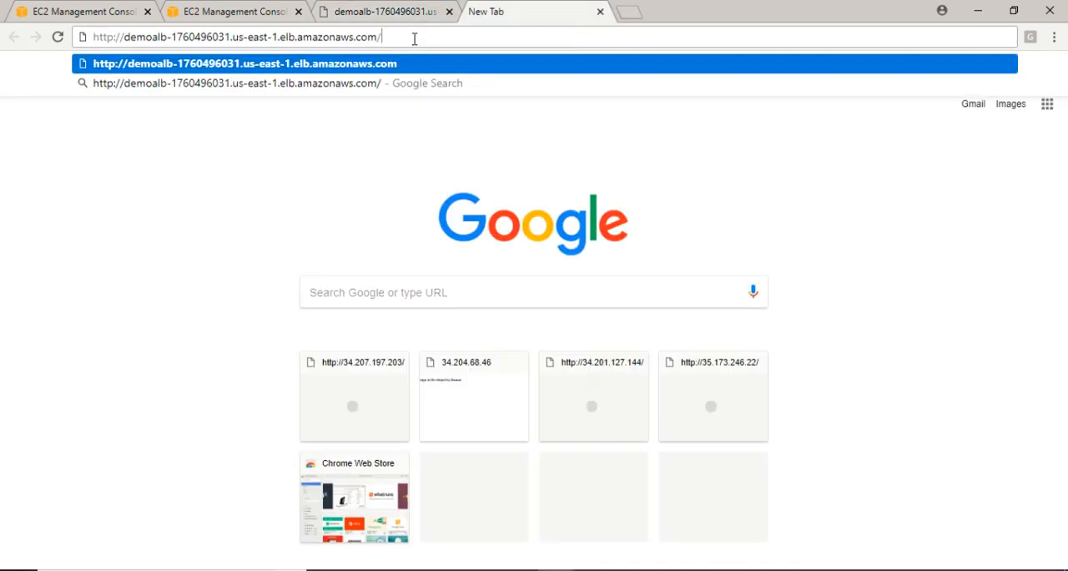
key(Return)
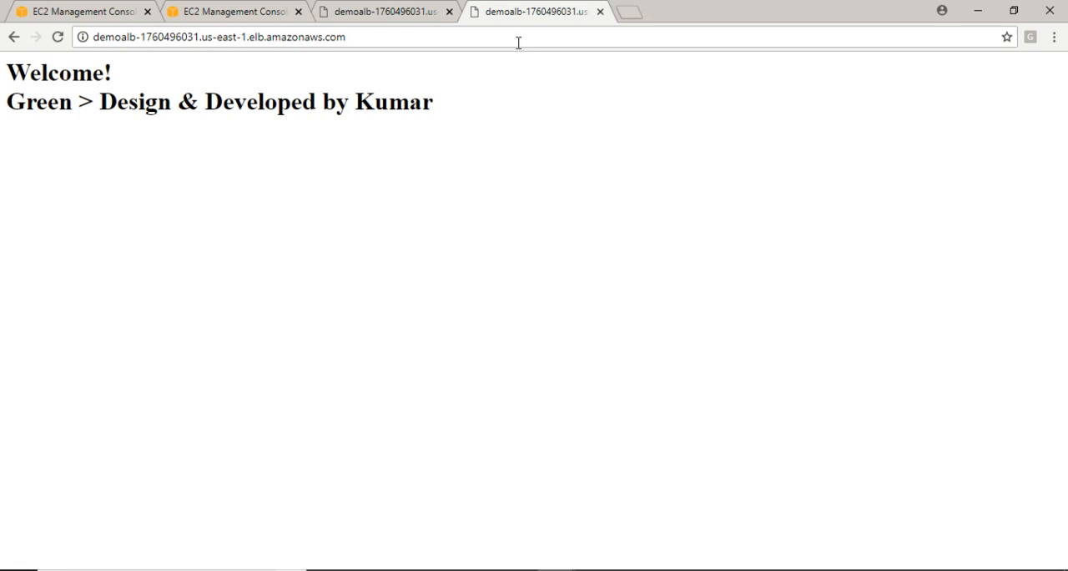
Reload the page at DemoALB's DNS name repeatedly to check its response after the instance termination
click(518, 42)
key(Return)
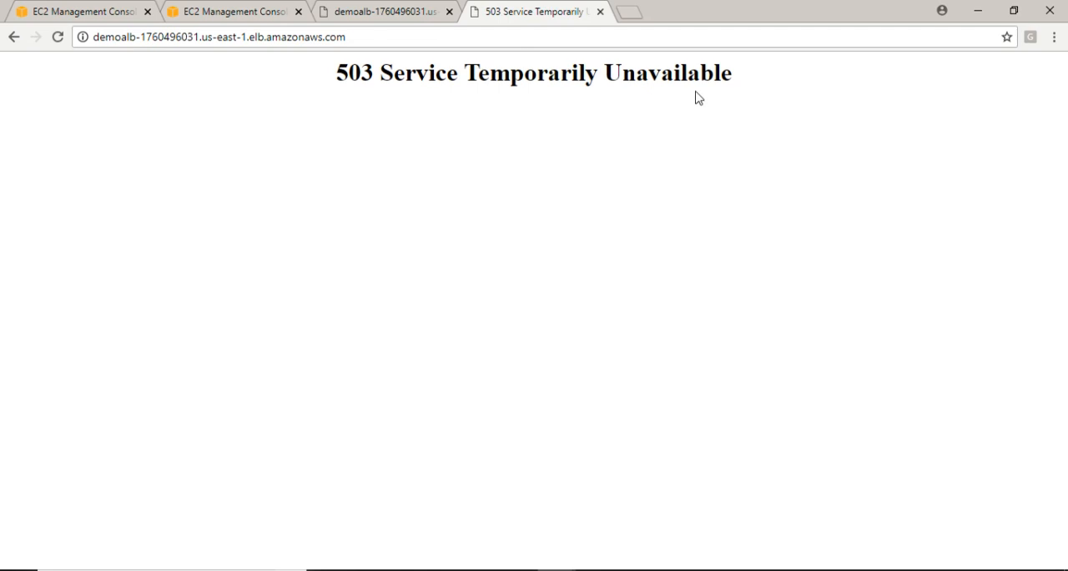
click(485, 43)
key(Return)
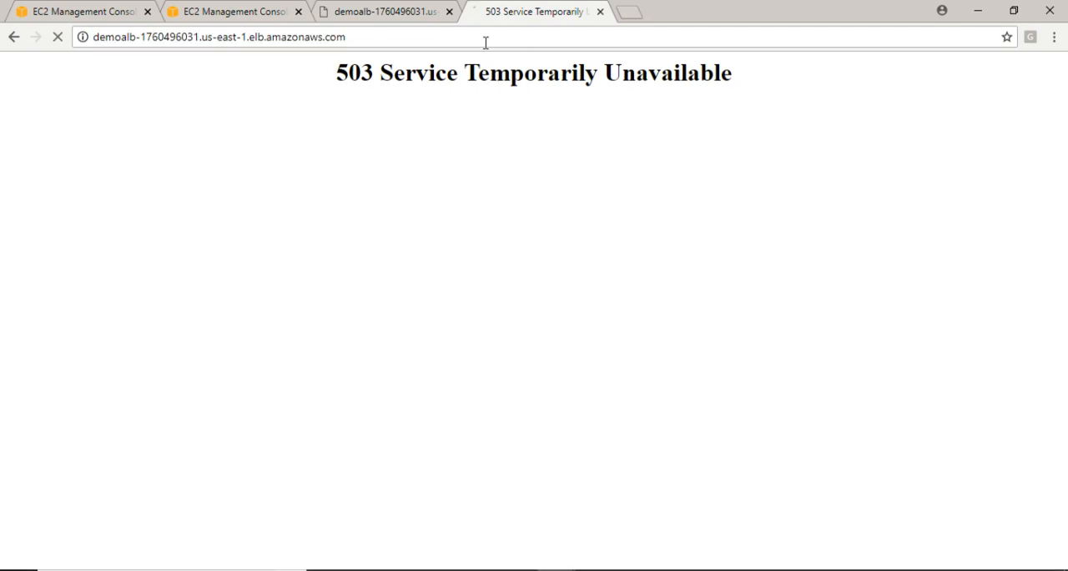
click(486, 43)
key(Return)
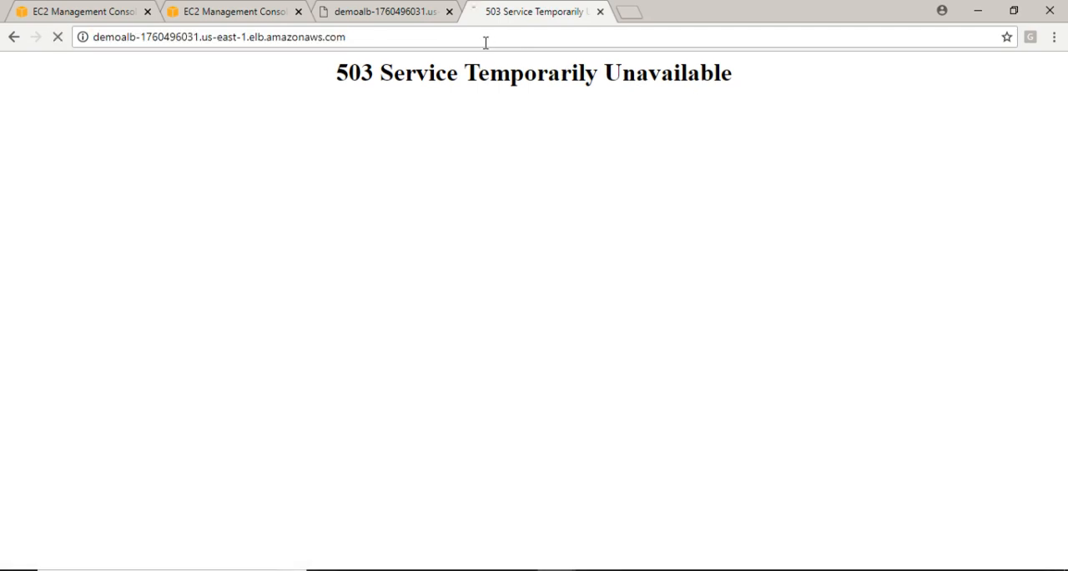
click(485, 43)
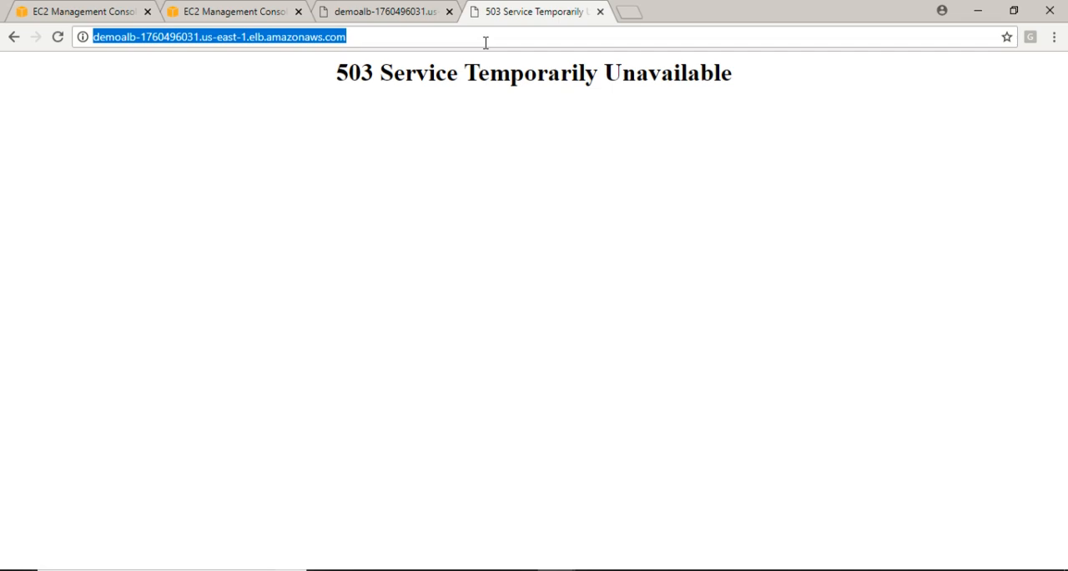
key(Return)
click(486, 43)
key(Return)
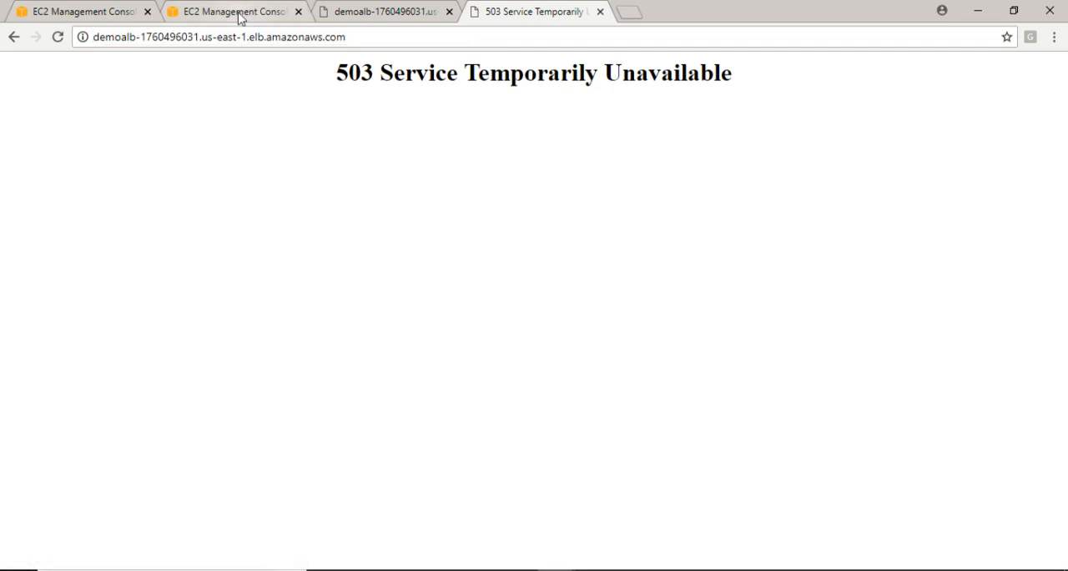
Return to the EC2 instances list and refresh it repeatedly to monitor the ASG_100 instances' states
click(240, 13)
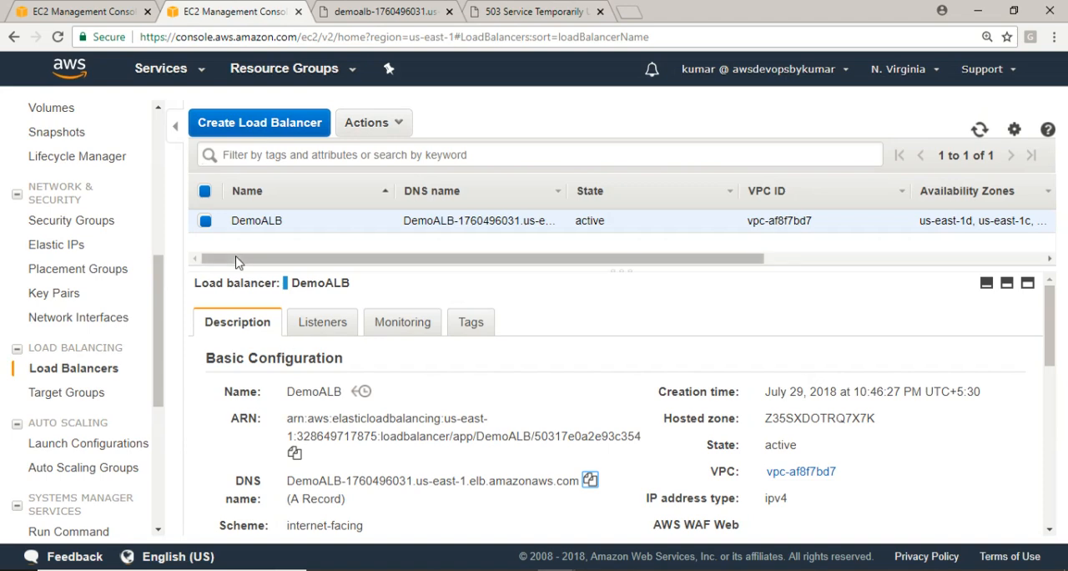
click(96, 14)
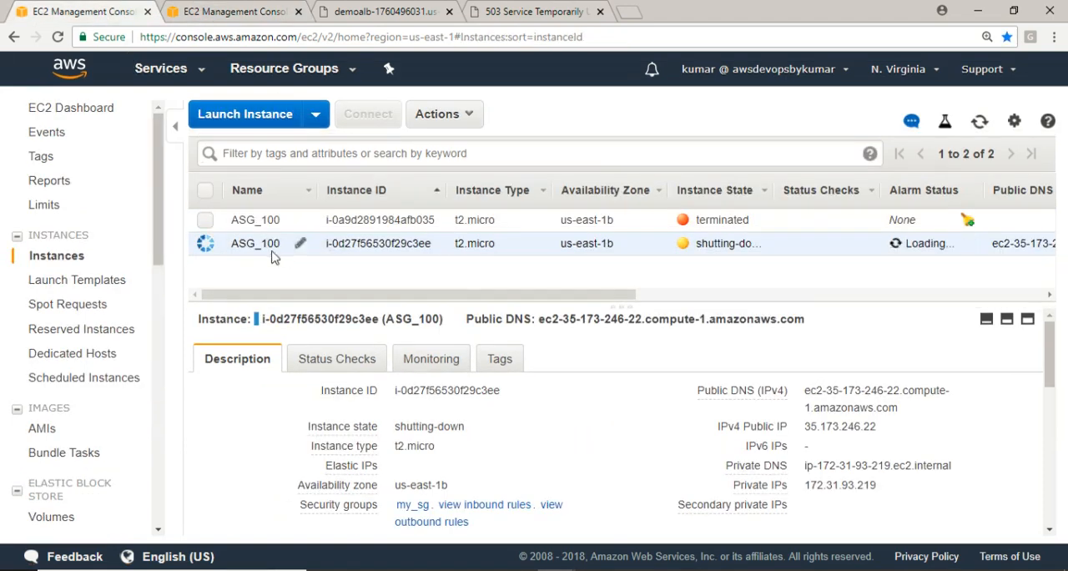
click(980, 122)
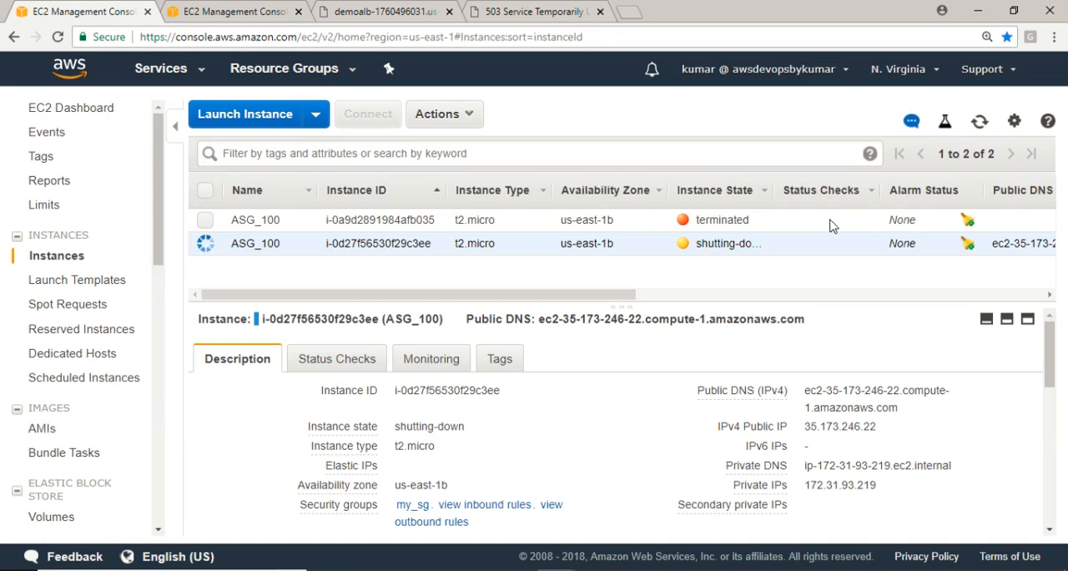
click(978, 124)
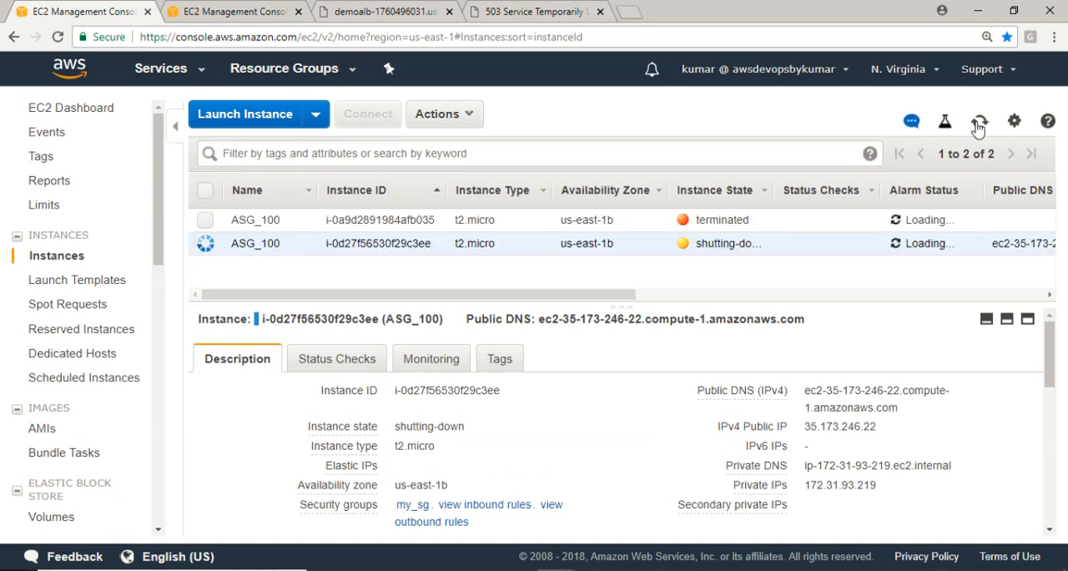
click(978, 124)
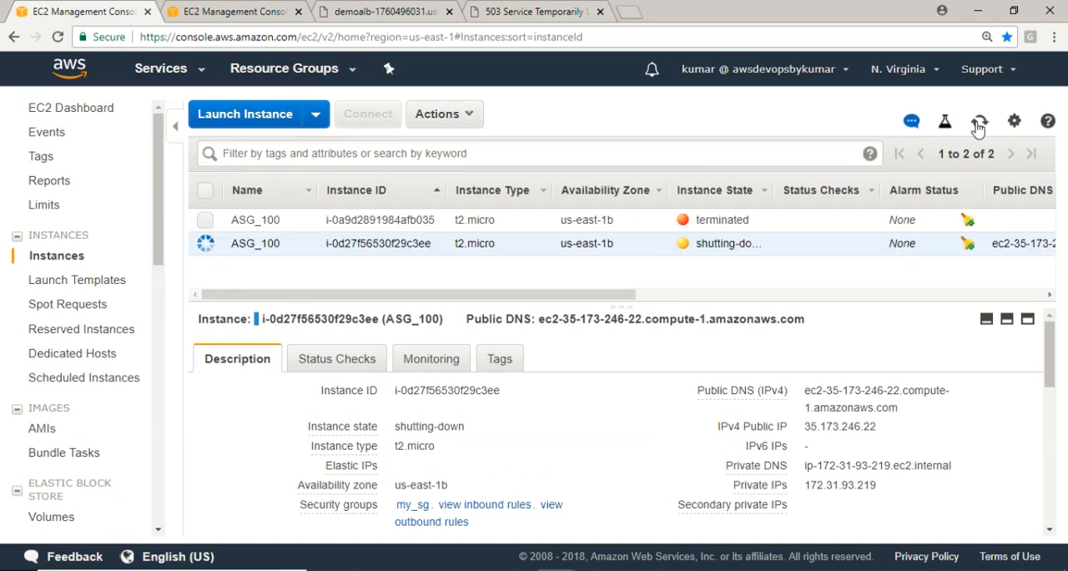
click(978, 124)
click(979, 125)
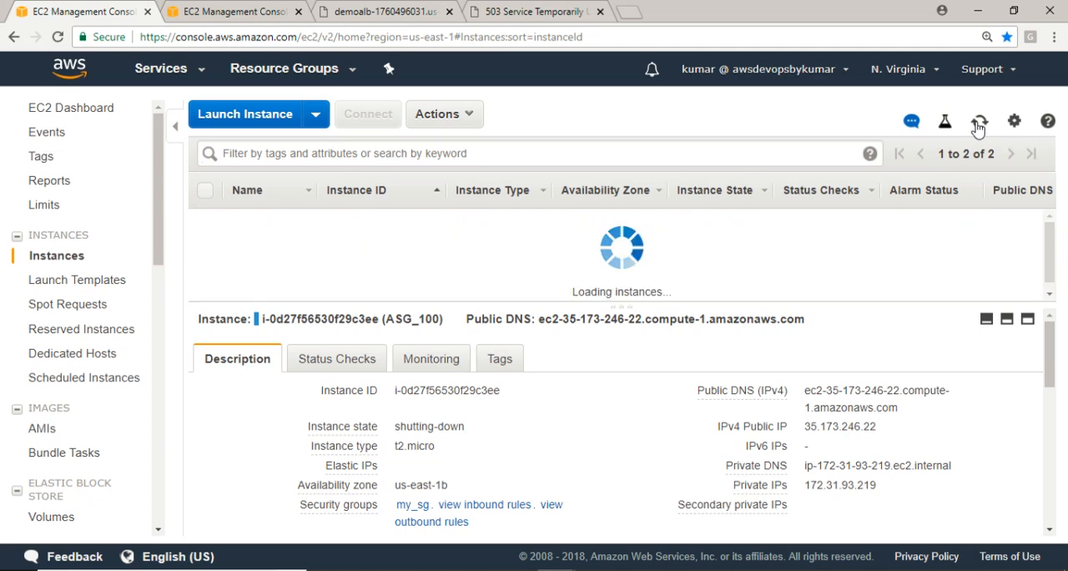
click(979, 125)
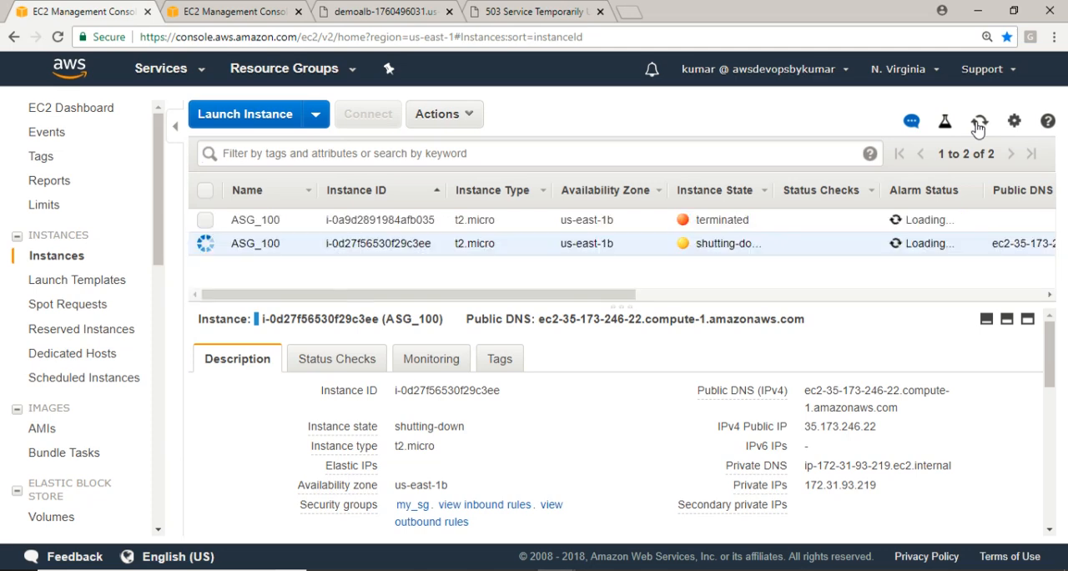
click(979, 125)
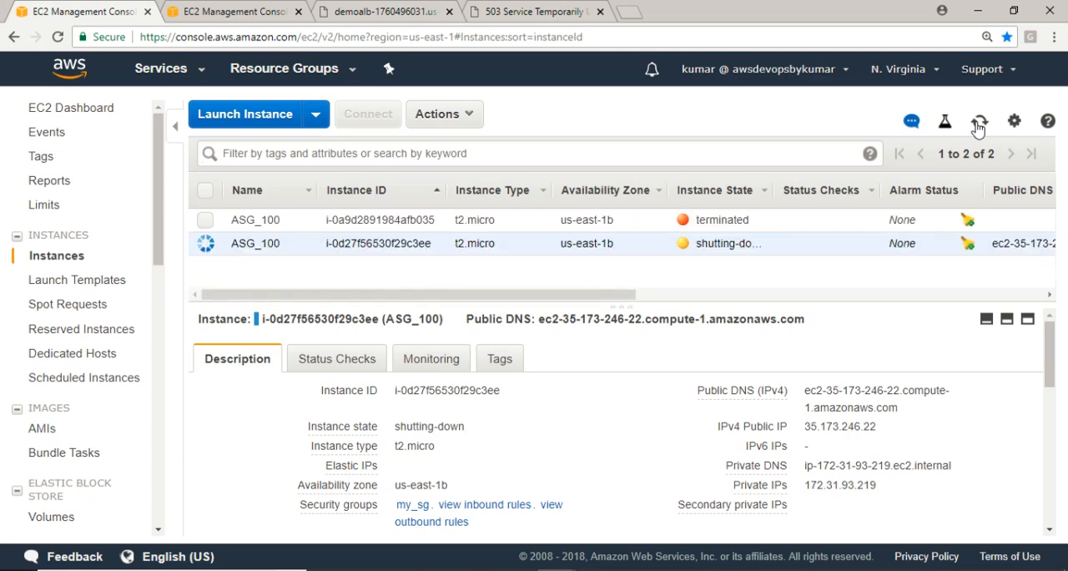
click(978, 125)
click(978, 126)
click(979, 125)
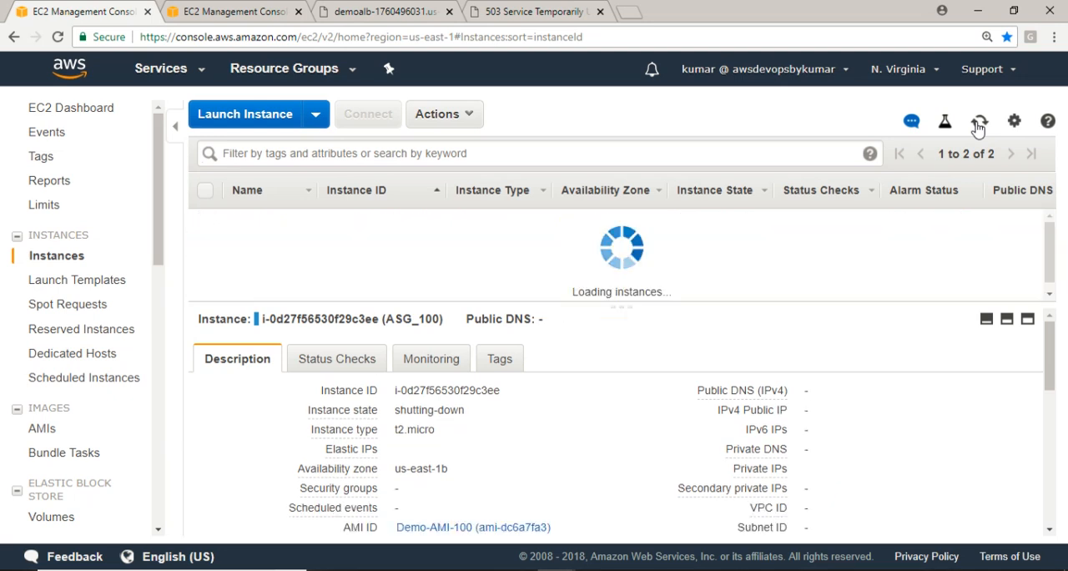
click(979, 125)
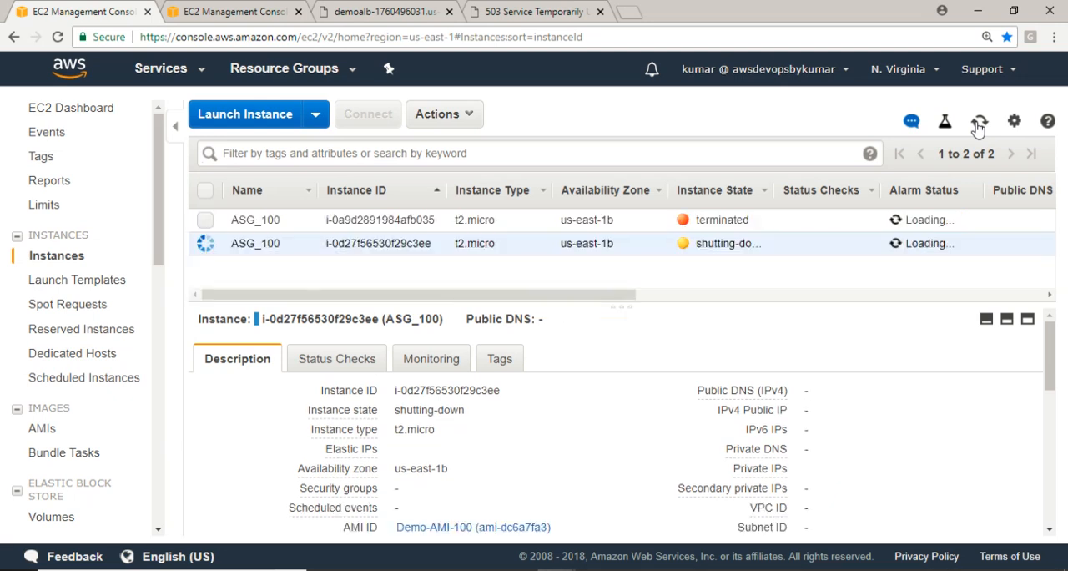
click(979, 125)
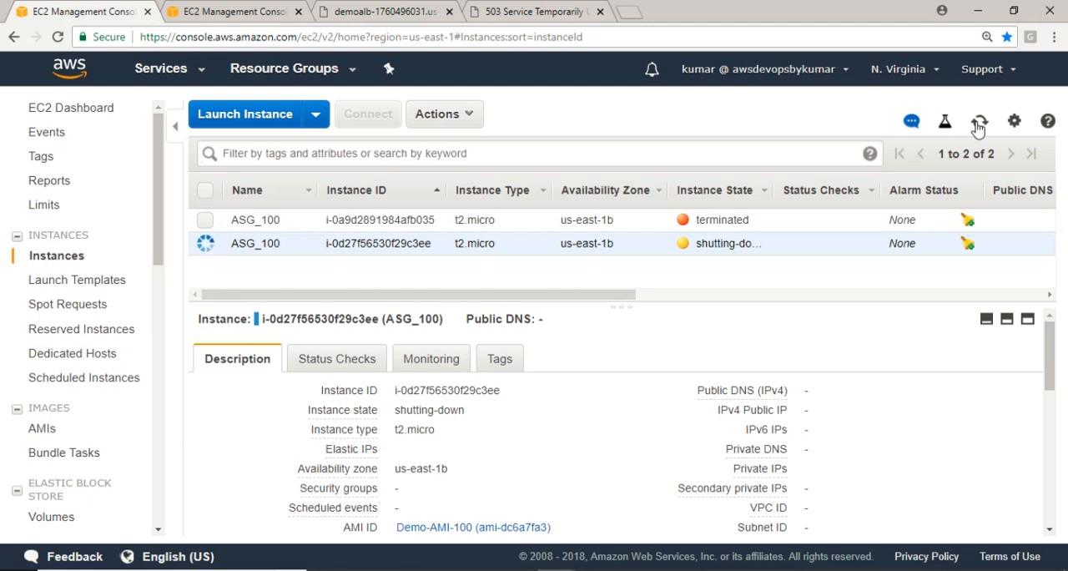
click(979, 125)
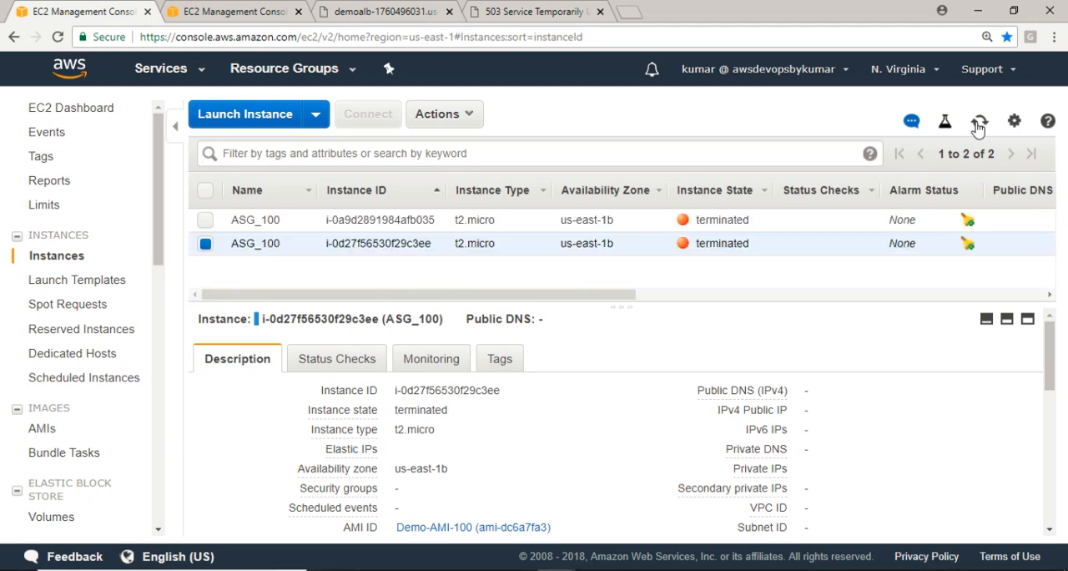
click(978, 125)
click(978, 125)
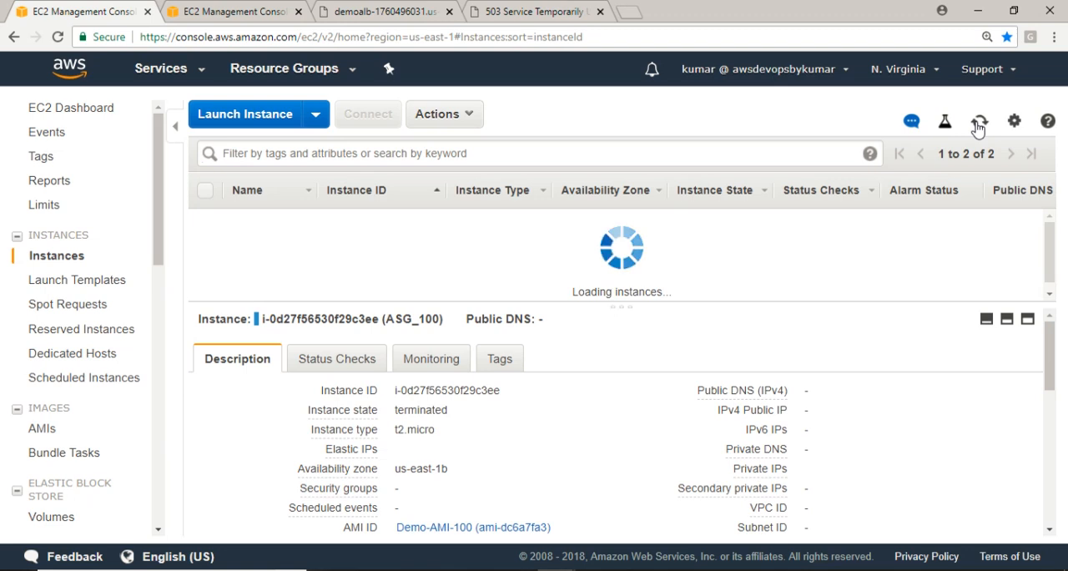
click(978, 125)
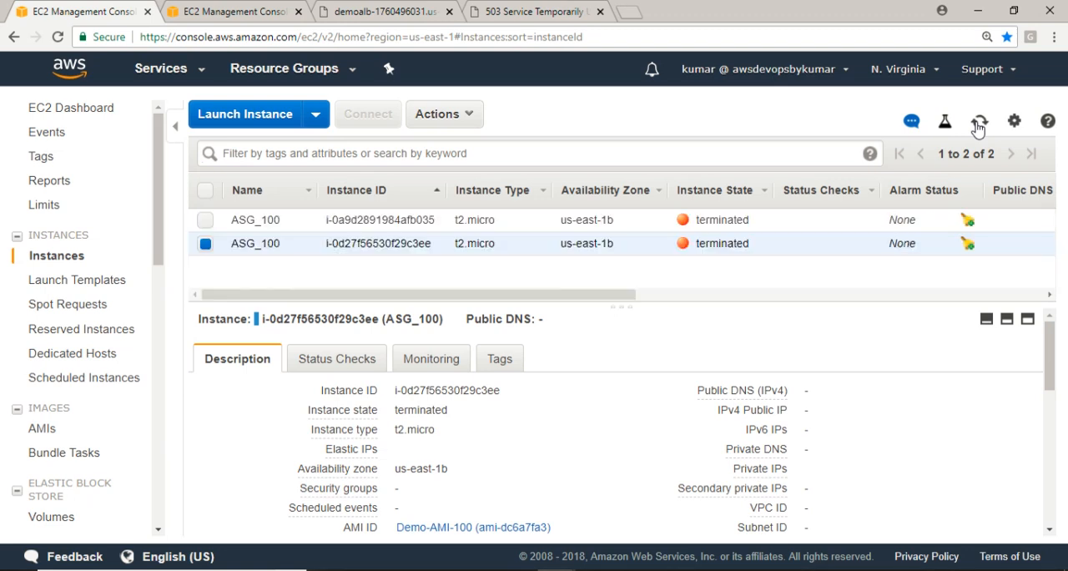
click(979, 125)
click(979, 125)
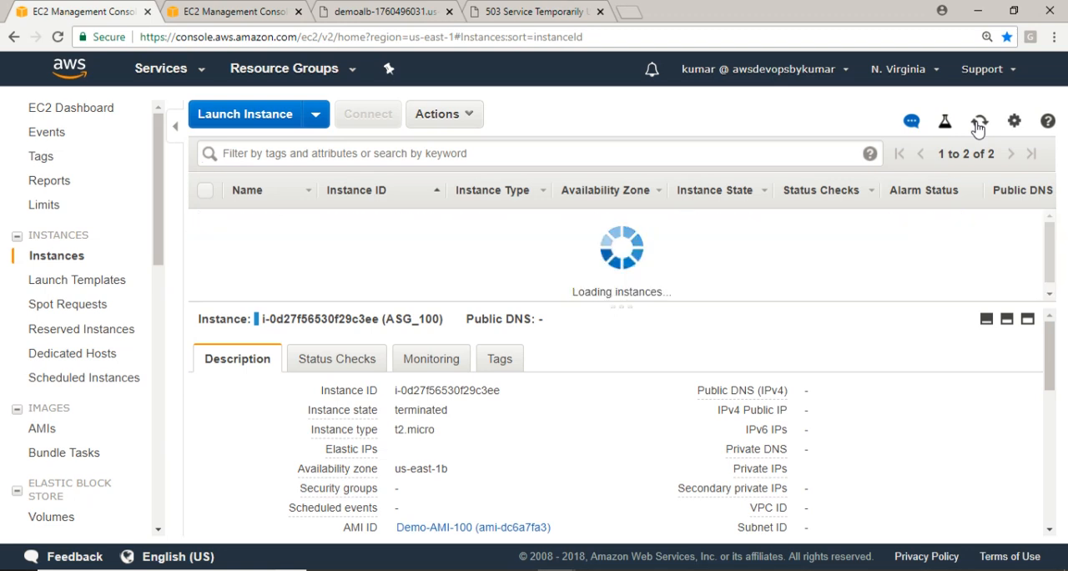
click(979, 125)
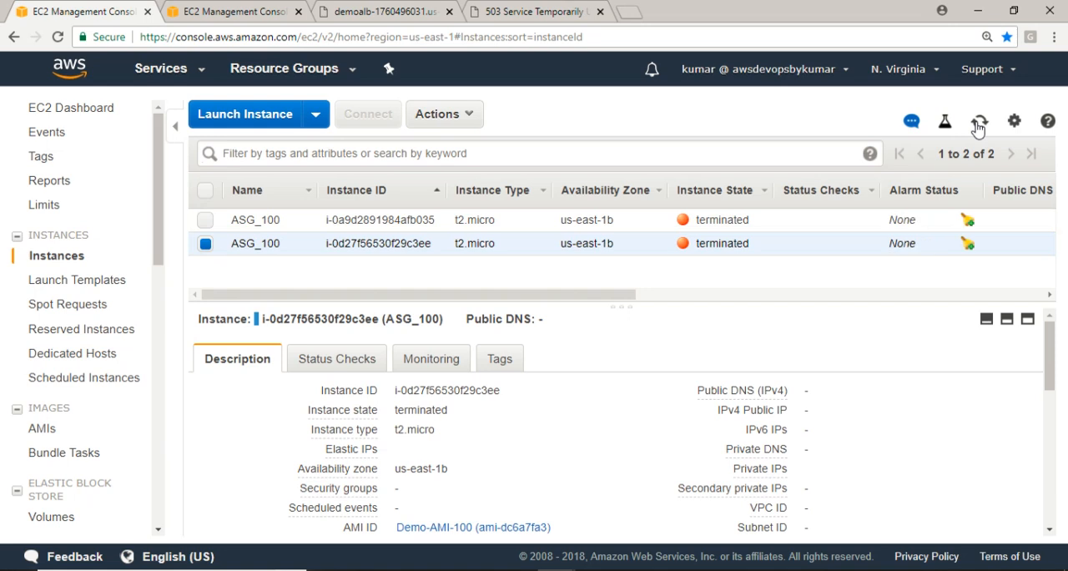
click(979, 125)
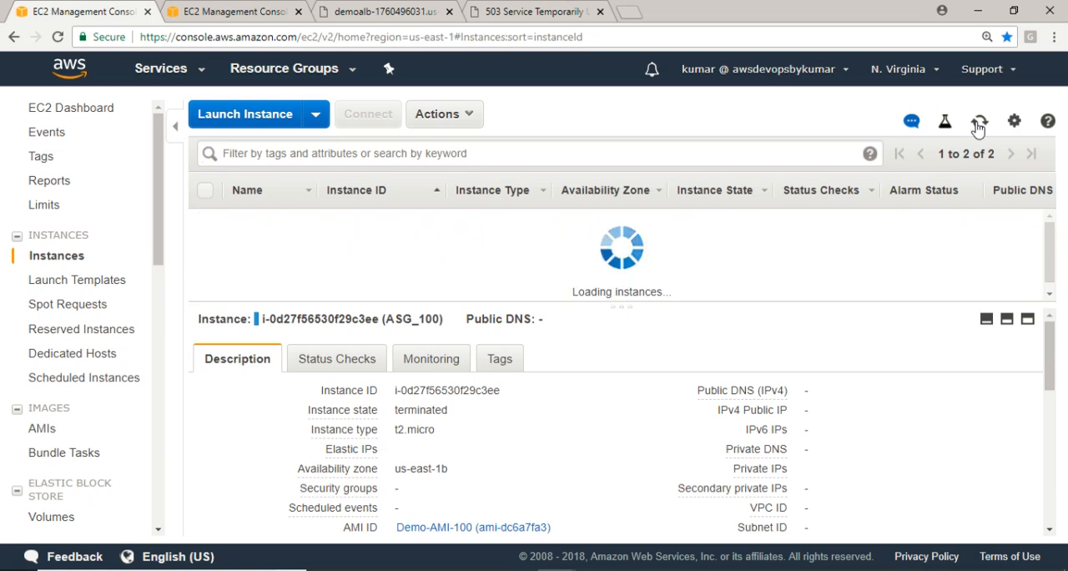
click(979, 125)
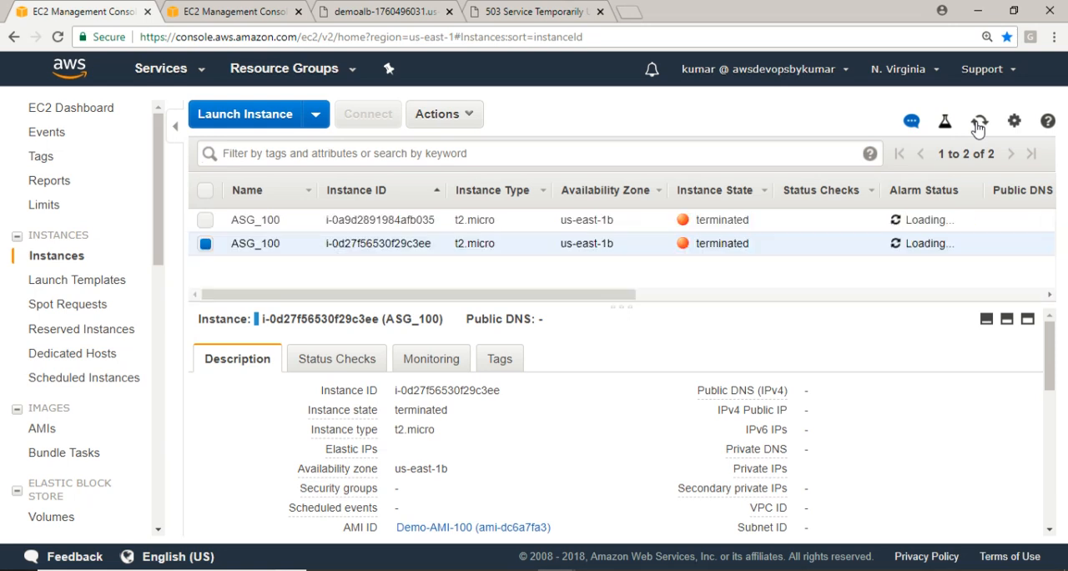
click(979, 126)
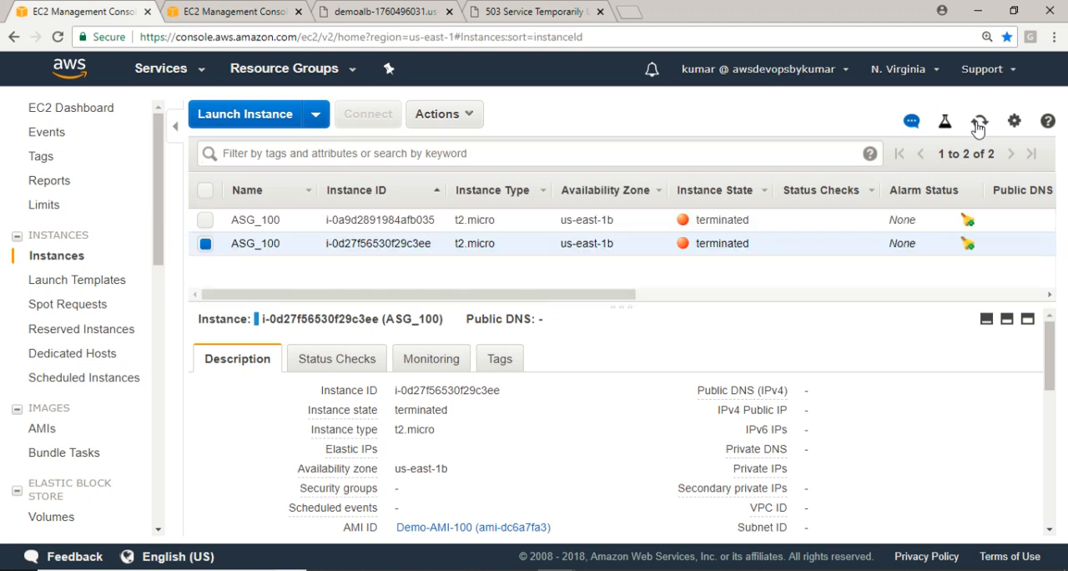
click(979, 125)
click(979, 125)
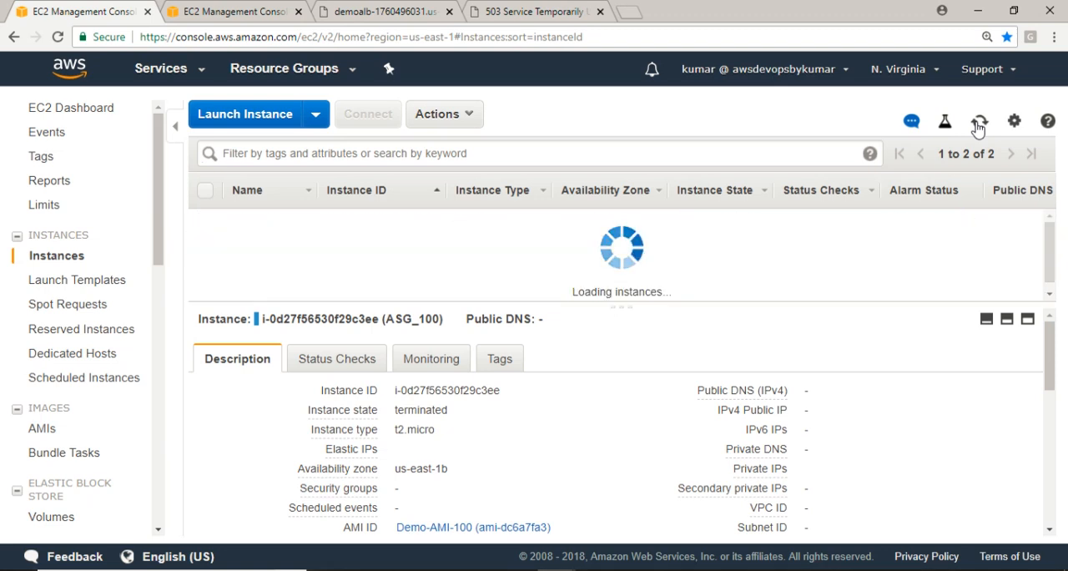
click(978, 126)
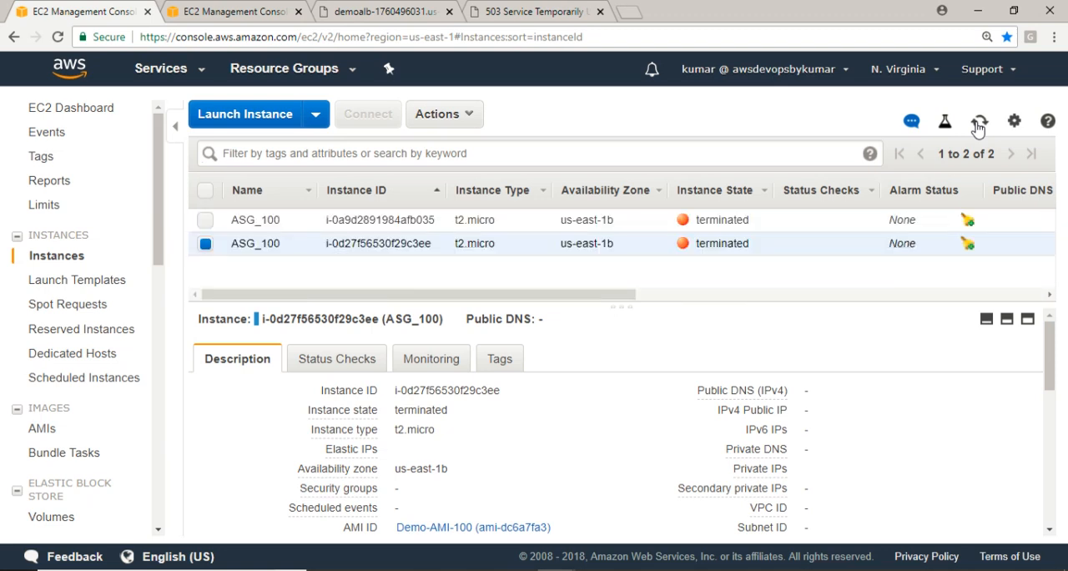
click(979, 125)
click(979, 125)
click(979, 126)
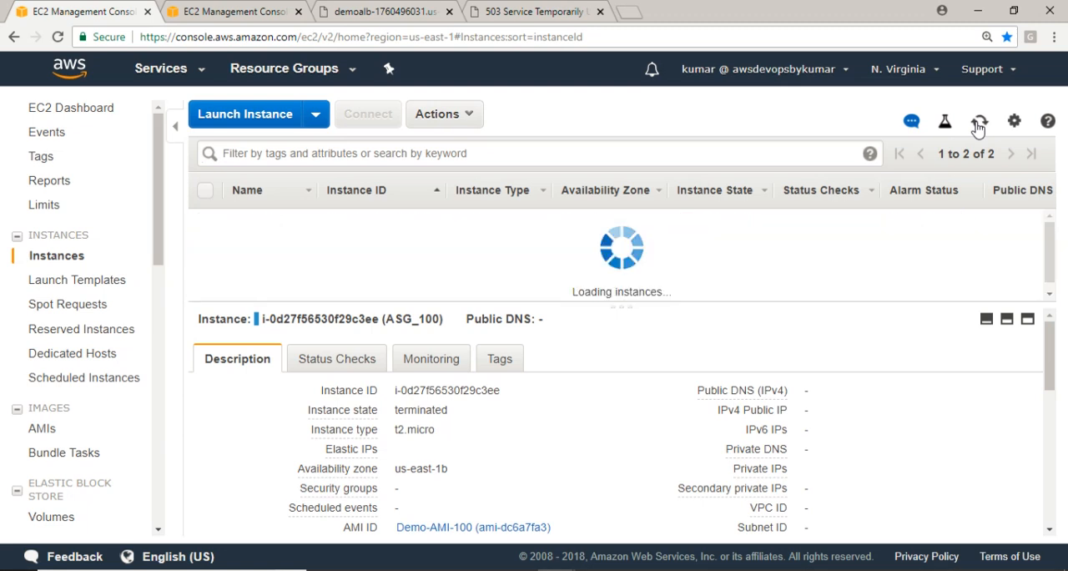
click(979, 125)
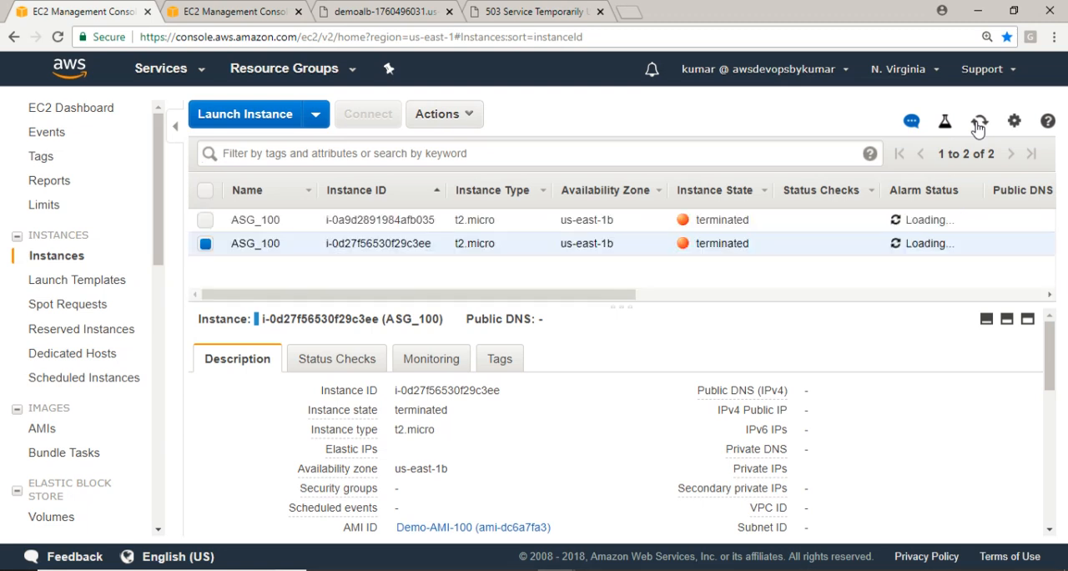
click(979, 126)
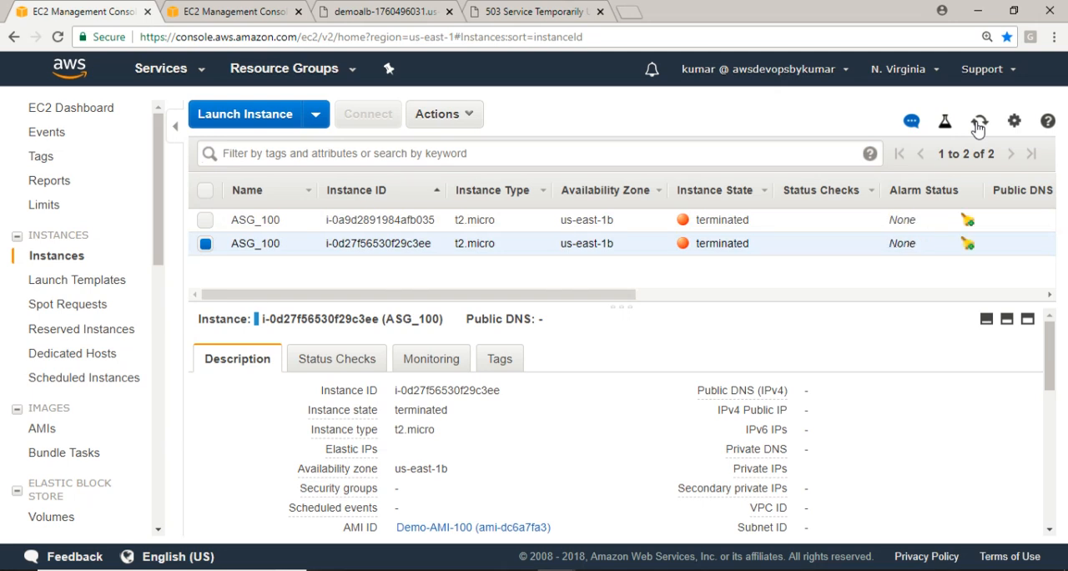
click(978, 125)
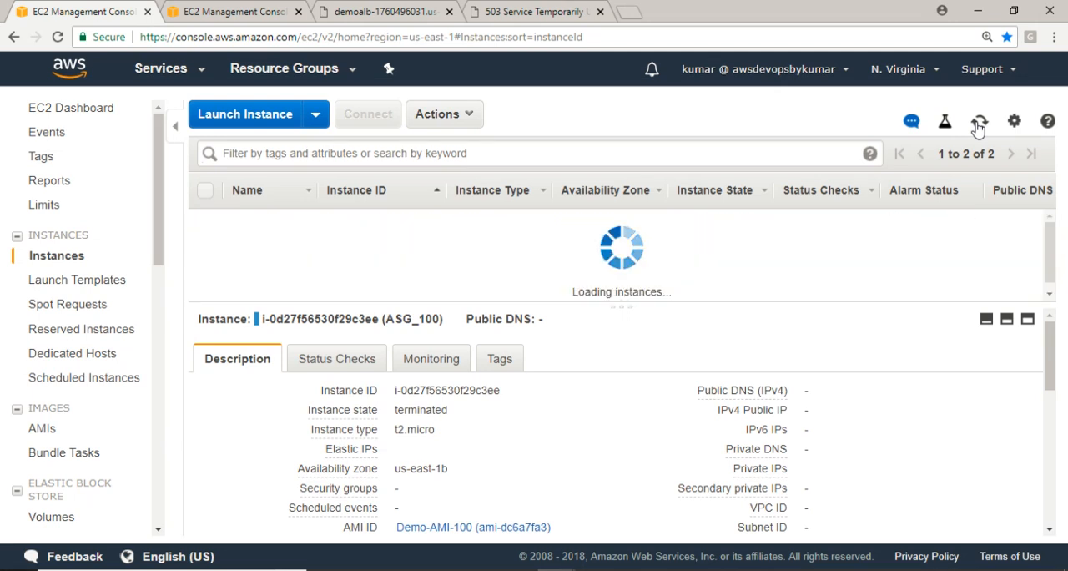
Switch to the load balancer console tab, check MyALBTG's registered targets and open its target registration dialog
click(210, 11)
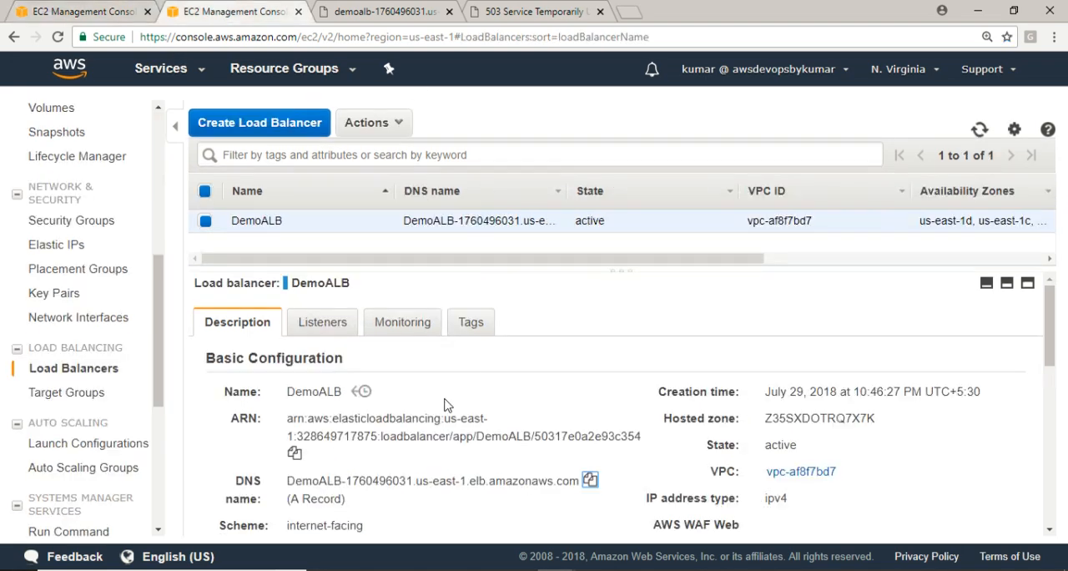
click(65, 394)
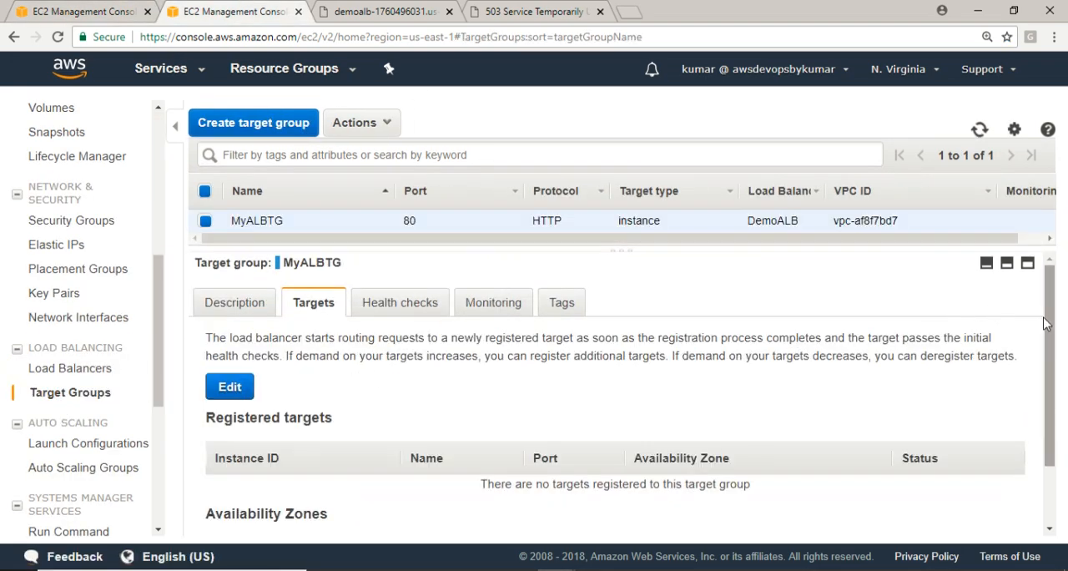
drag(1050, 334, 1066, 437)
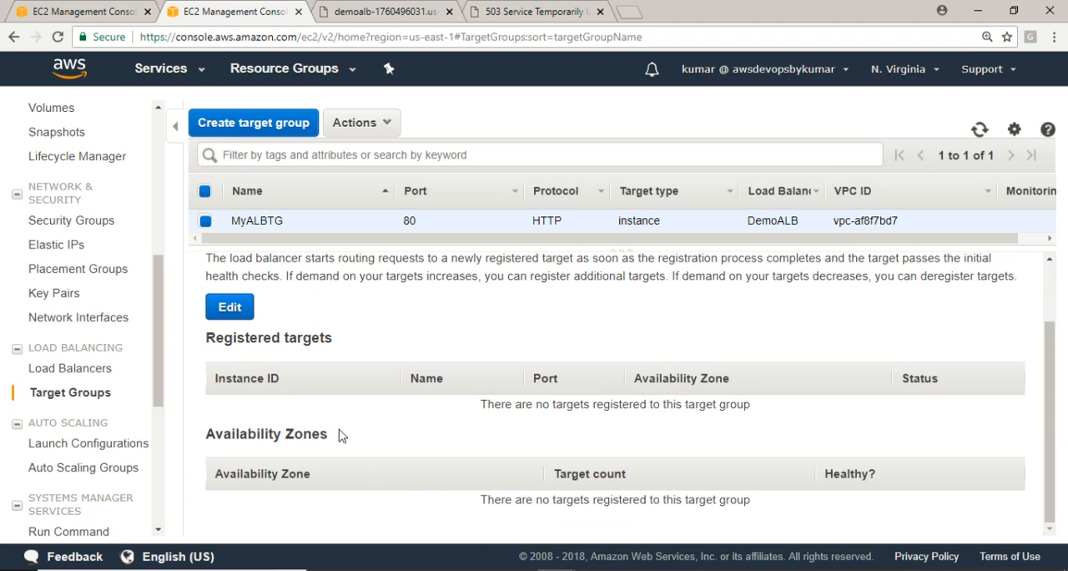
click(237, 317)
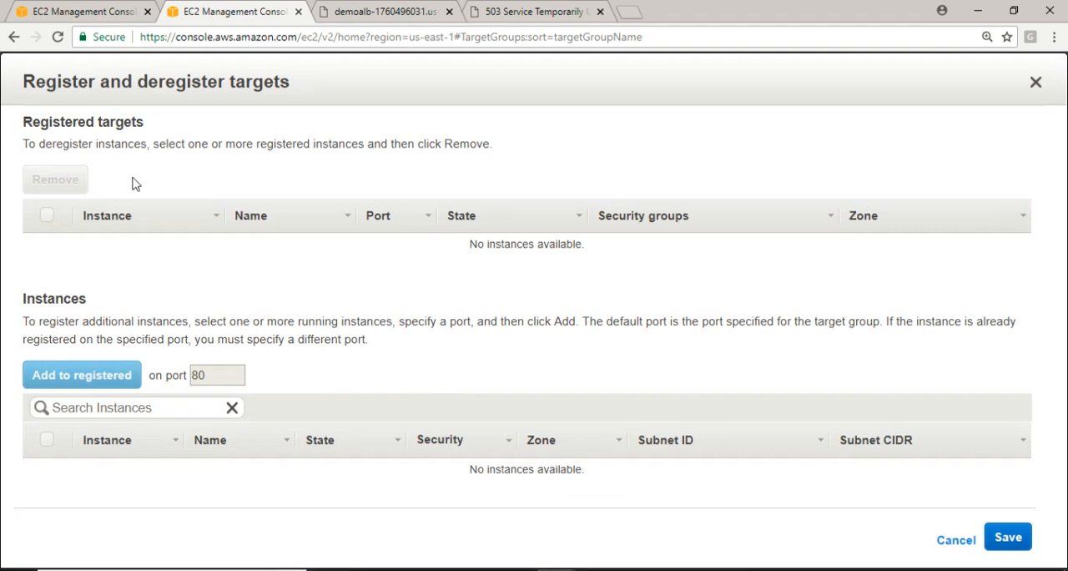
Go back to the console tab with the EC2 instances list and refresh it repeatedly to look for a replacement instance
click(96, 9)
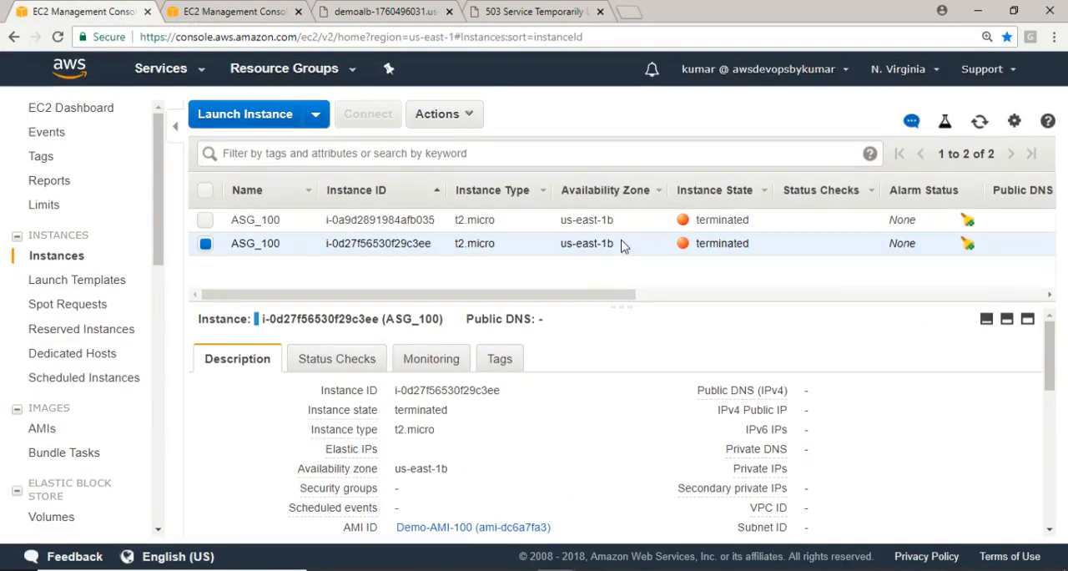
click(979, 122)
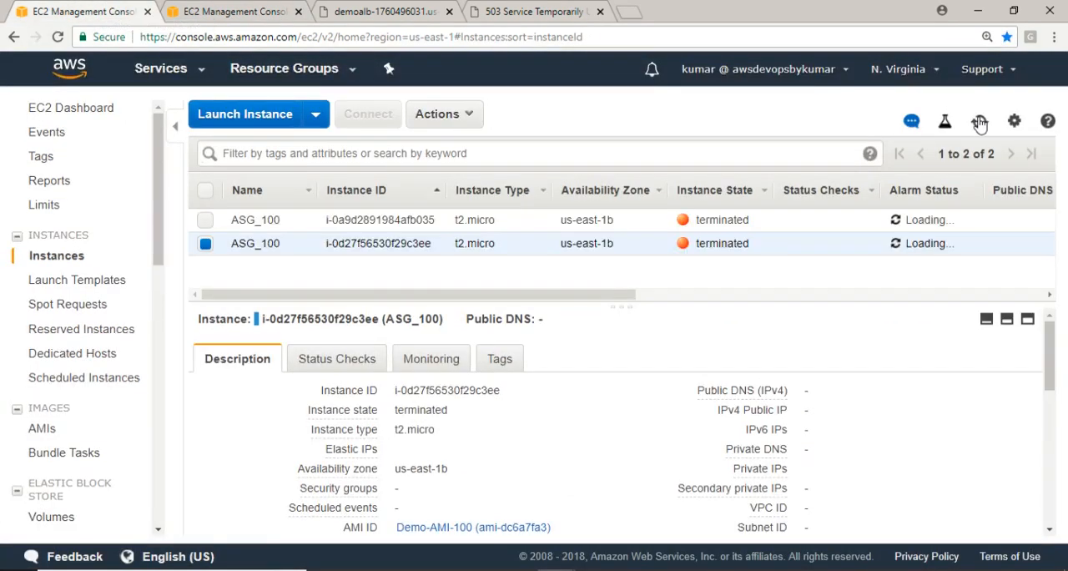
click(980, 122)
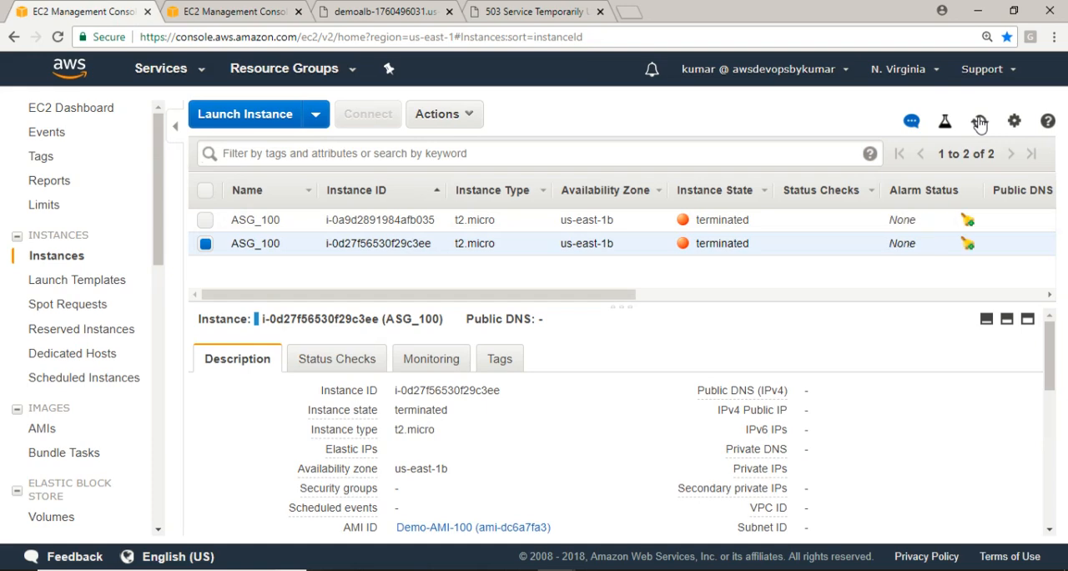
click(979, 123)
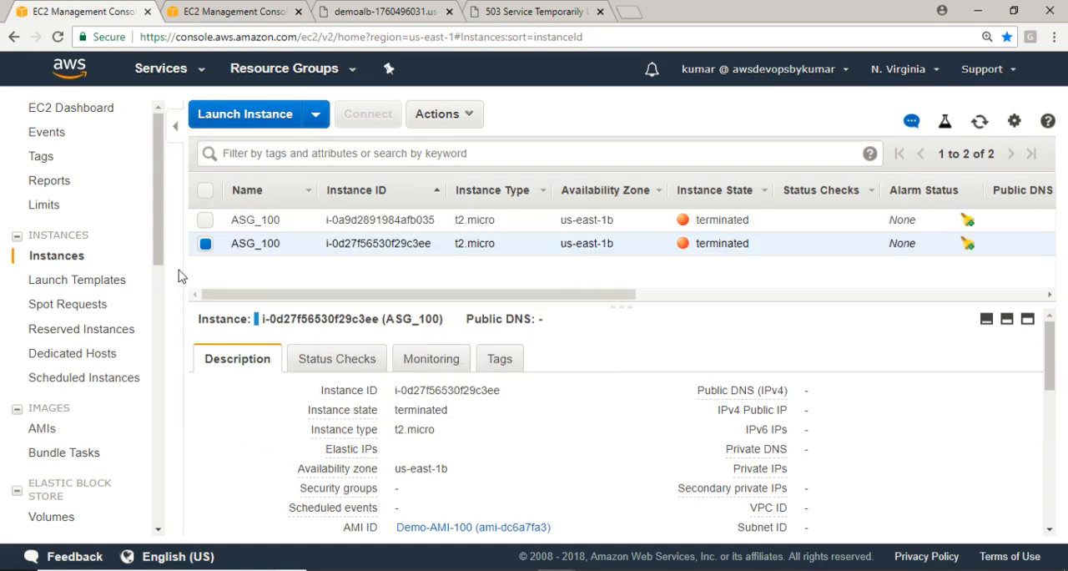
Open the activity history of the DemoASG Auto Scaling group and refresh it several times to check for new scaling activity
drag(162, 262, 174, 375)
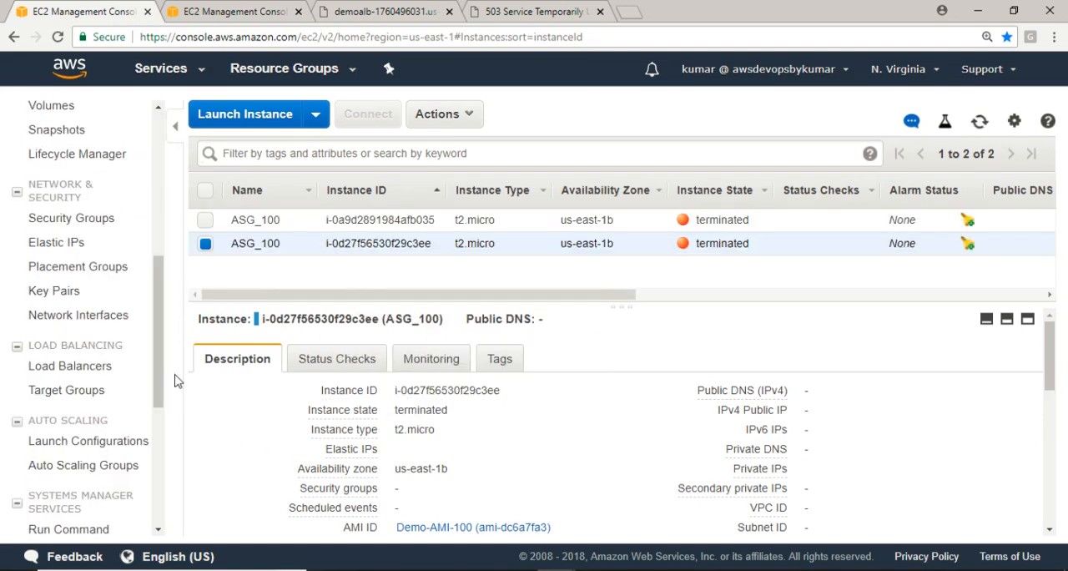
click(91, 470)
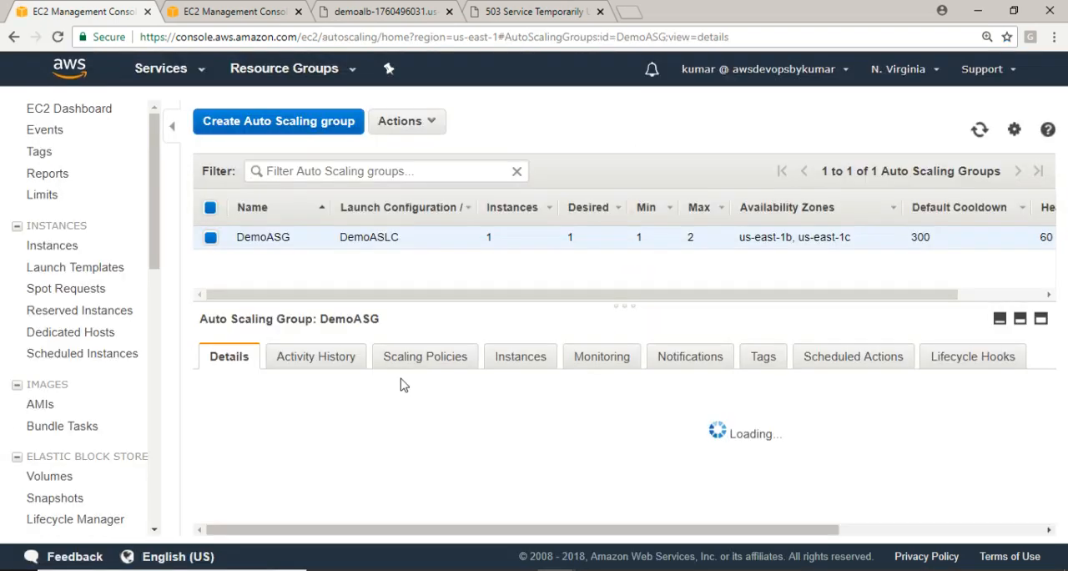
click(338, 358)
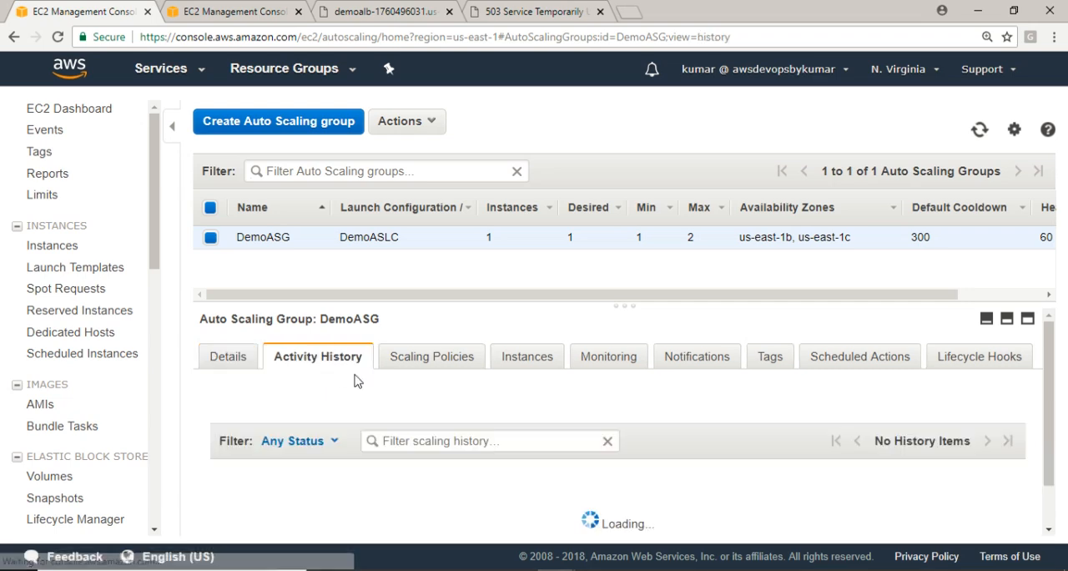
drag(1055, 385, 1060, 449)
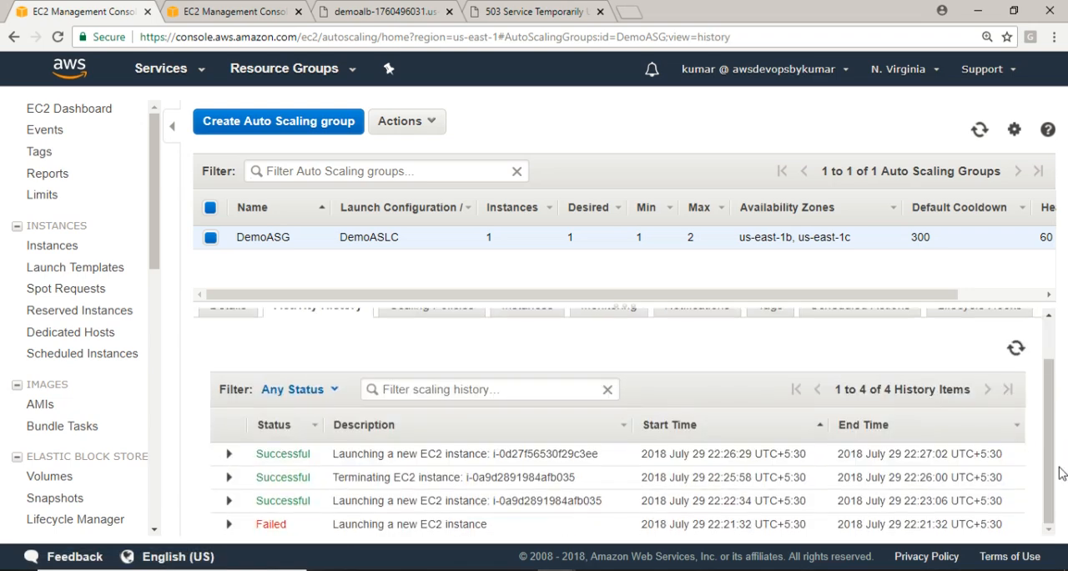
click(1017, 348)
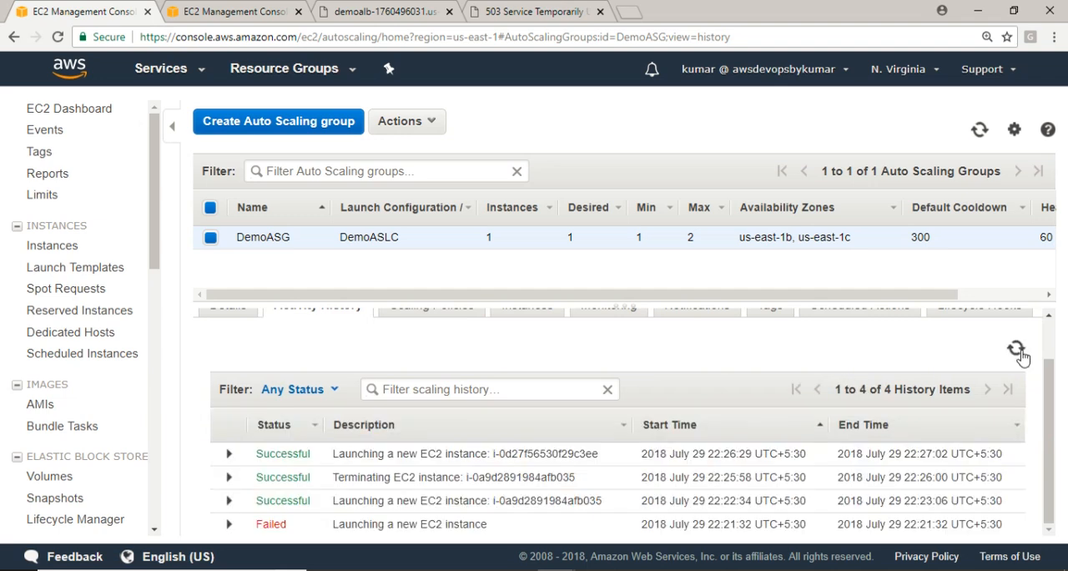
click(1017, 348)
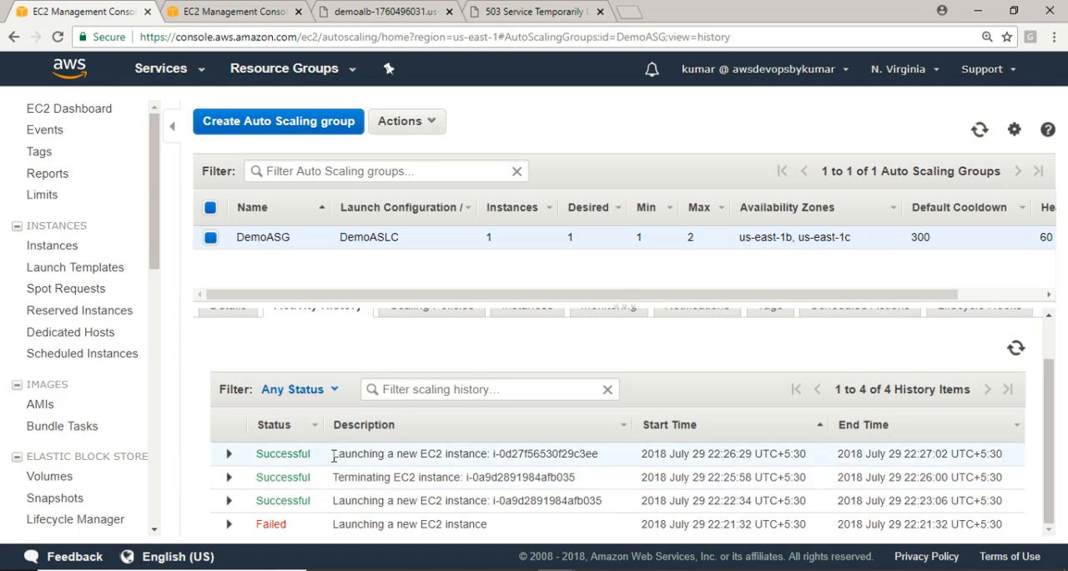
click(1017, 349)
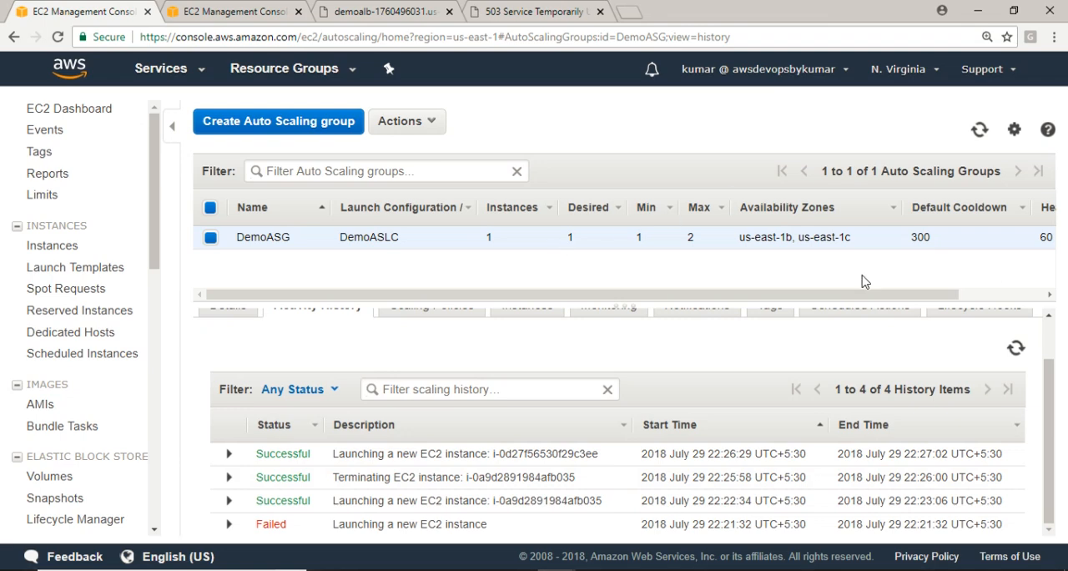
Edit the DemoASG Auto Scaling group to set its default cooldown to 20 and save the change
click(408, 126)
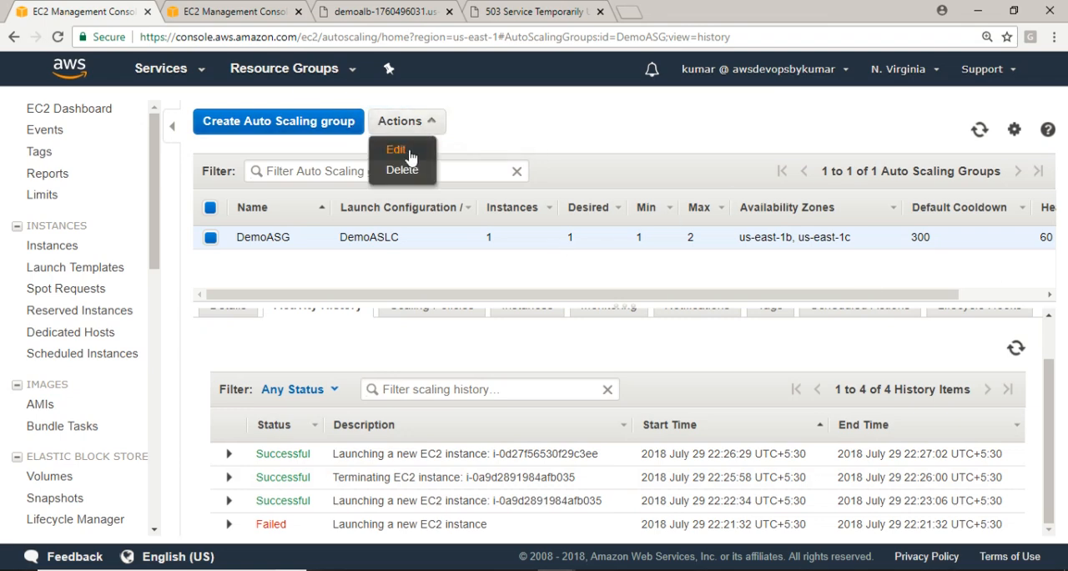
click(404, 154)
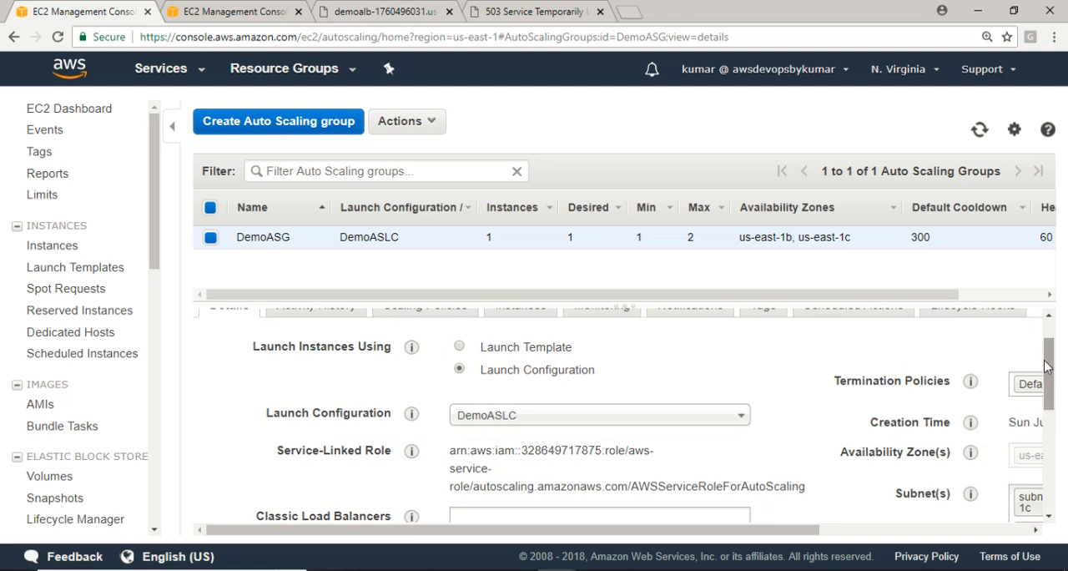
mouse_move(1048, 367)
mouse_down()
mouse_move(1053, 474)
mouse_move(1060, 447)
mouse_up()
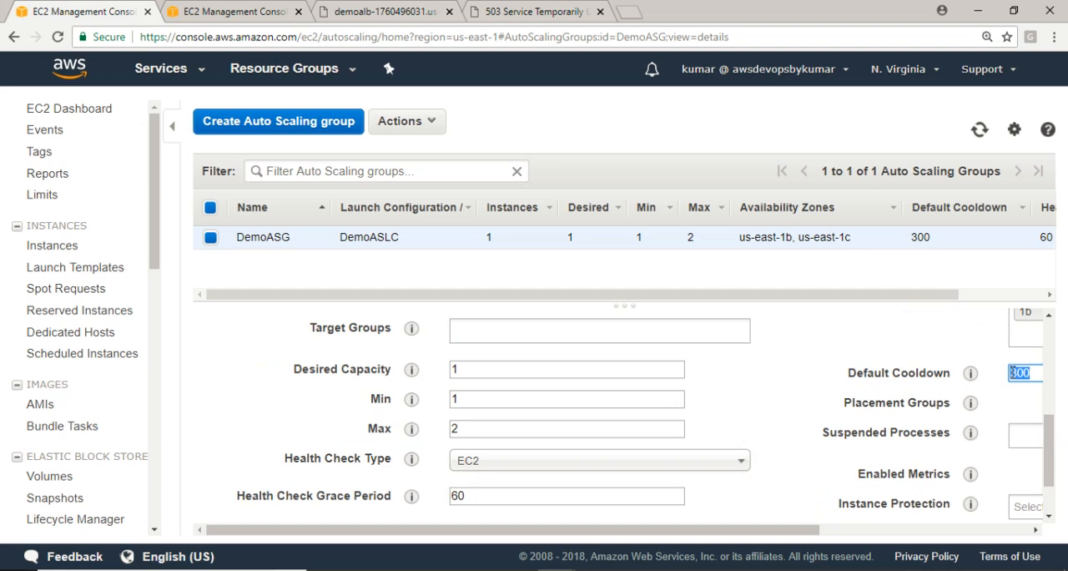
text(20)
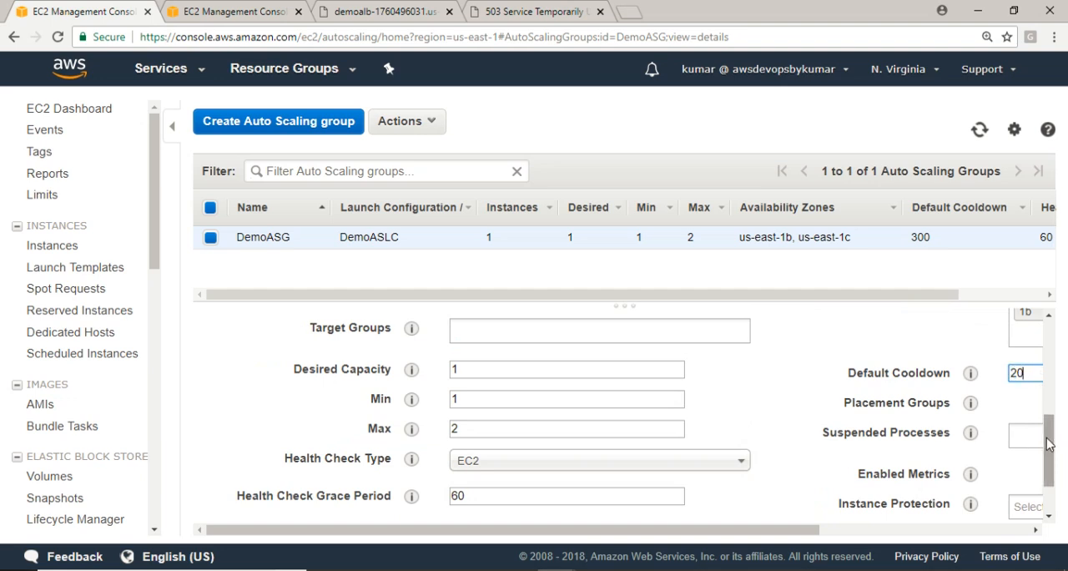
drag(1049, 451, 1035, 518)
drag(758, 535, 1049, 359)
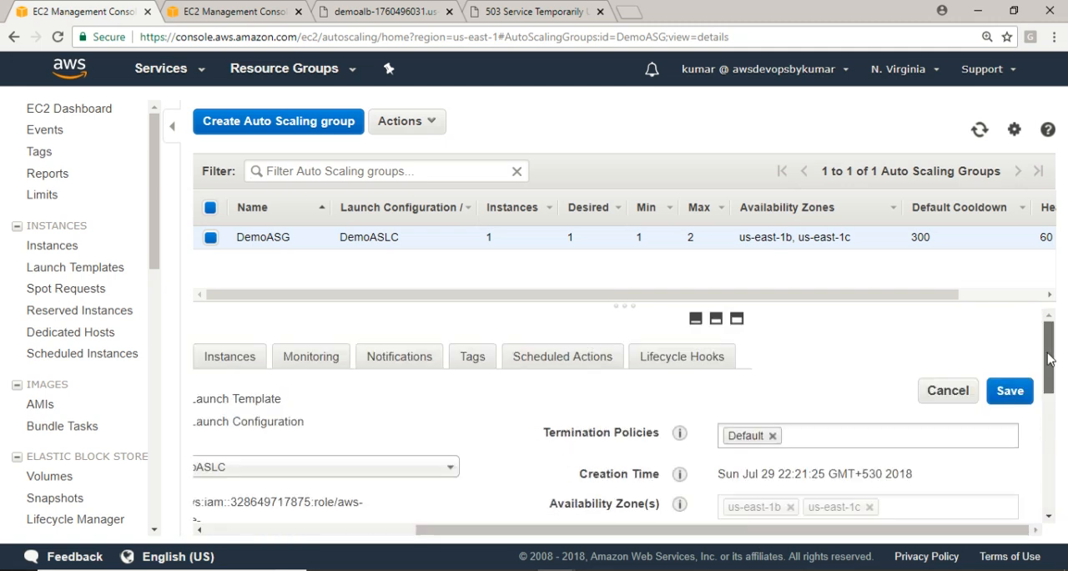
click(993, 398)
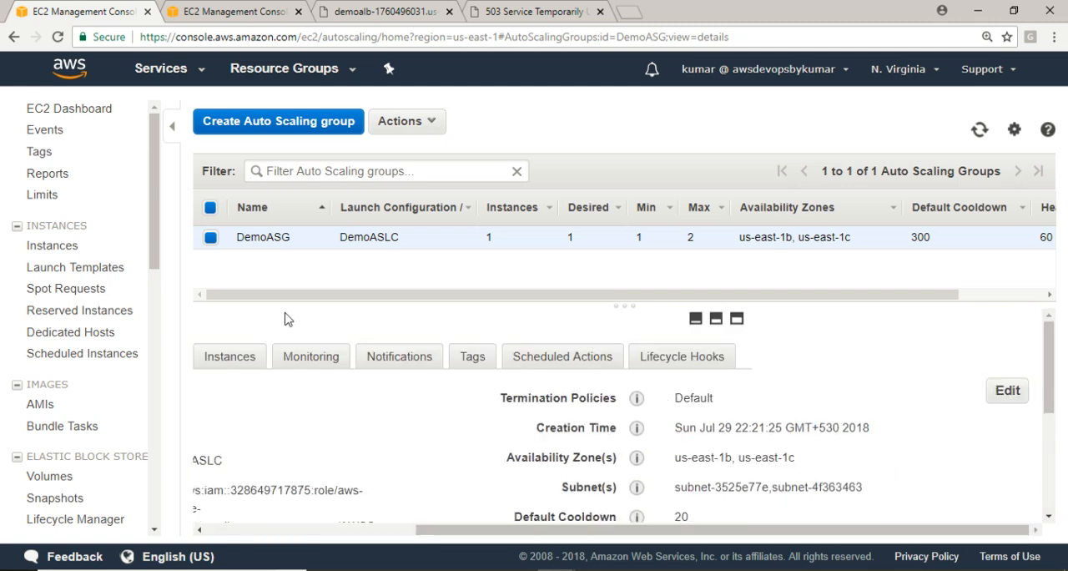
Check DemoASG's instances and activity history, refreshing the history and the group list to look for a replacement launch
click(259, 359)
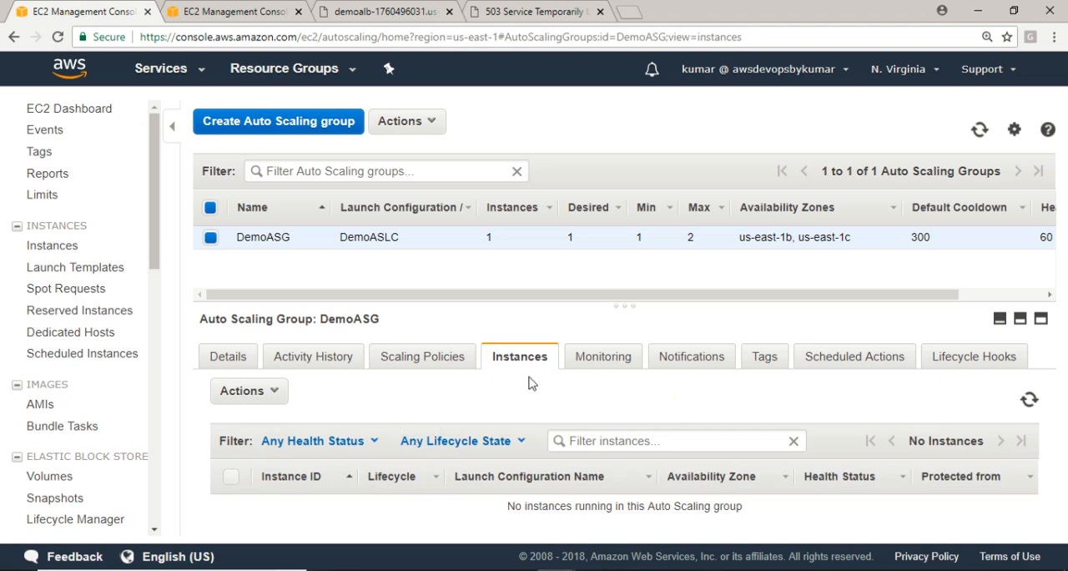
click(313, 361)
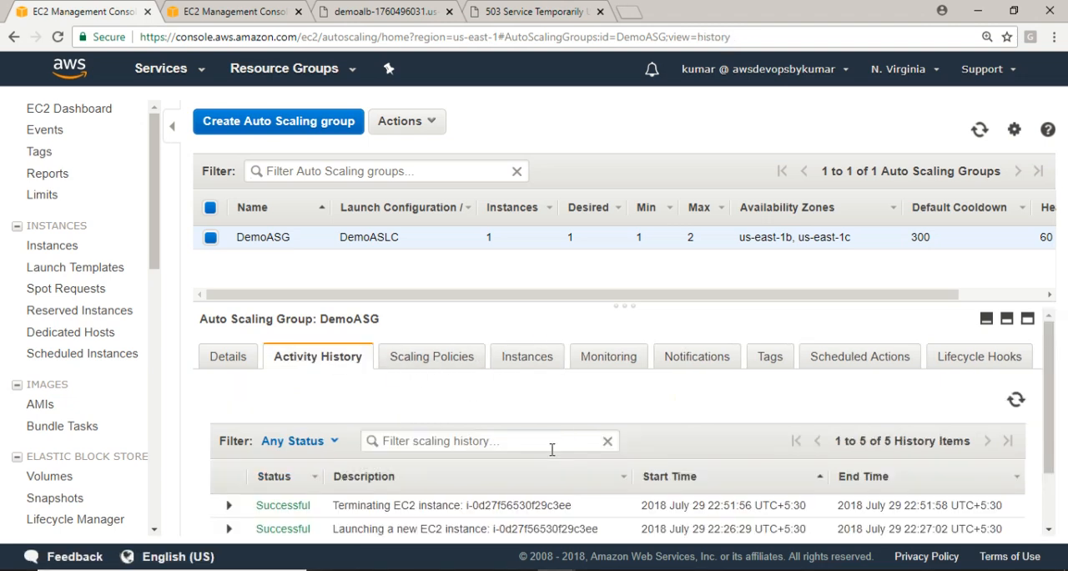
drag(1053, 440, 1054, 490)
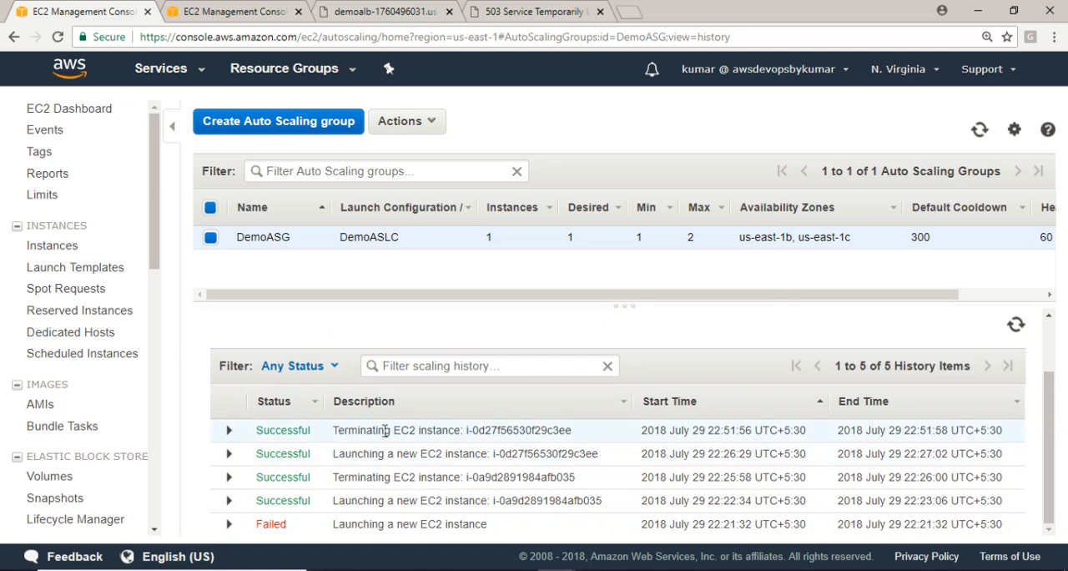
click(1015, 325)
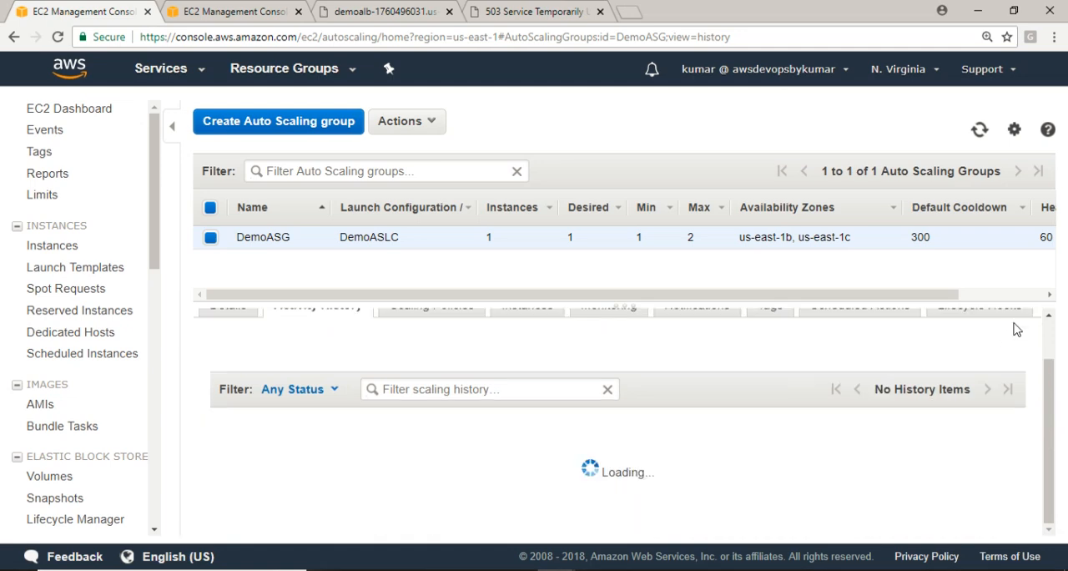
click(1015, 326)
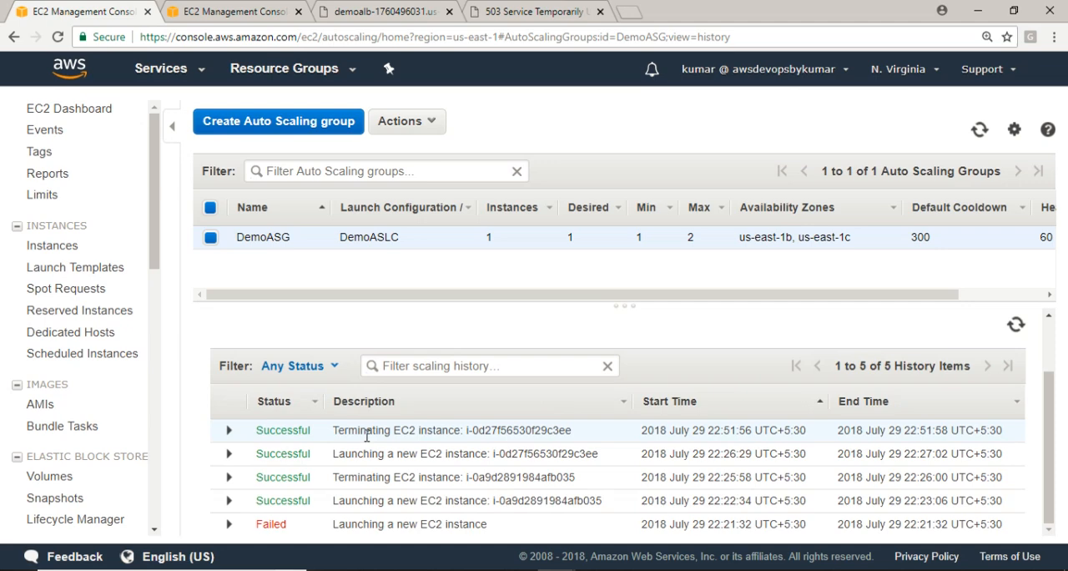
click(980, 130)
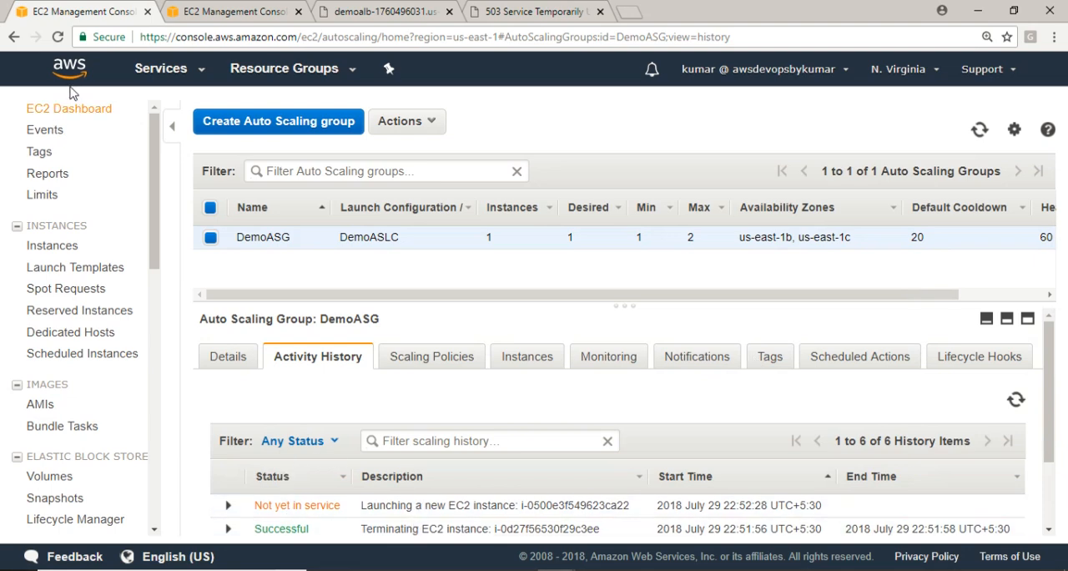
Duplicate the Auto Scaling groups tab to view the EC2 instances list in one tab and refresh DemoASG's activity history in the other
click(209, 11)
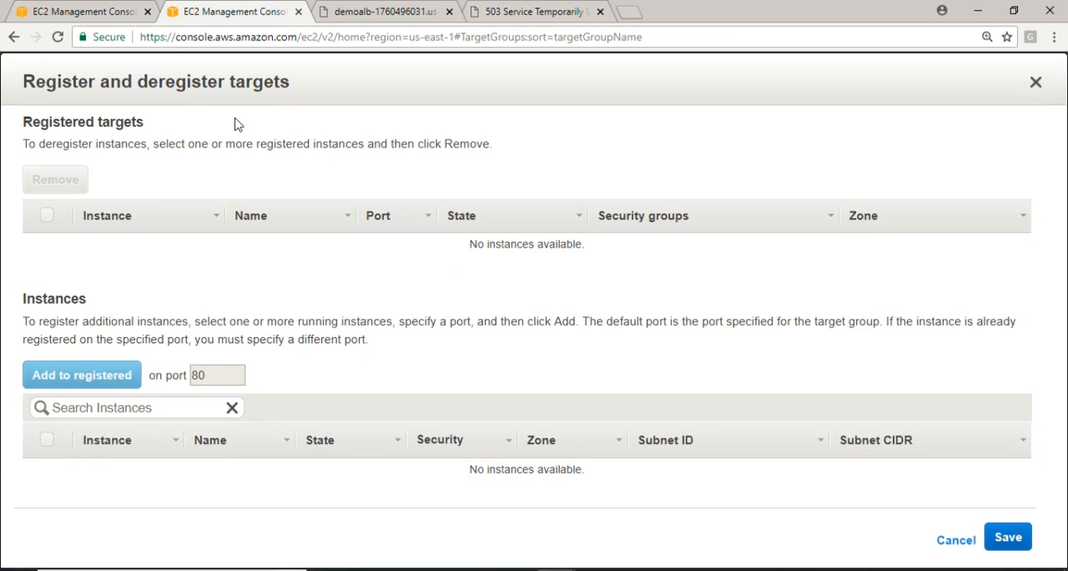
click(98, 13)
right_click(96, 13)
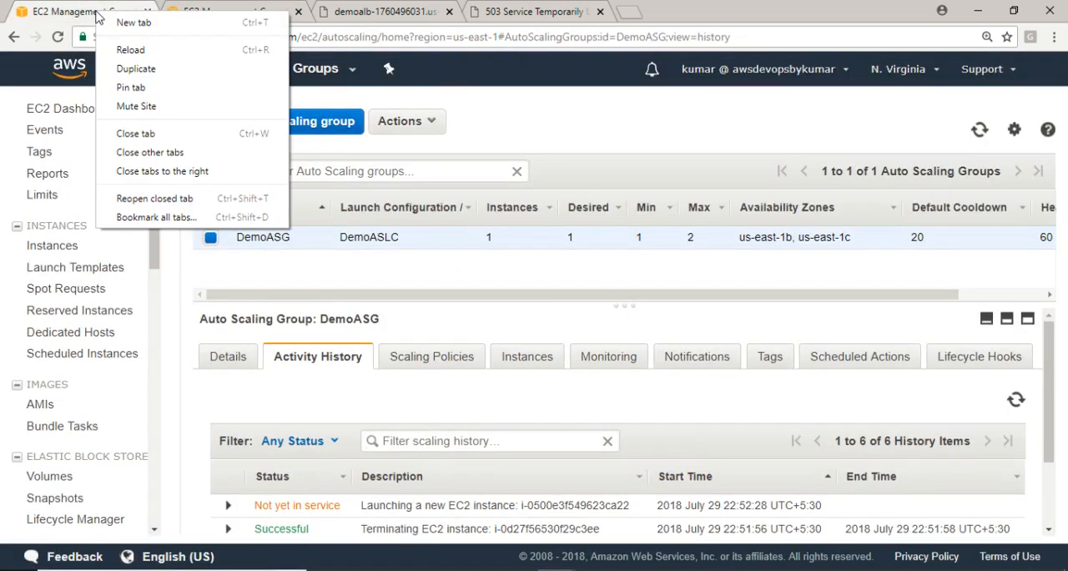
click(134, 68)
click(125, 15)
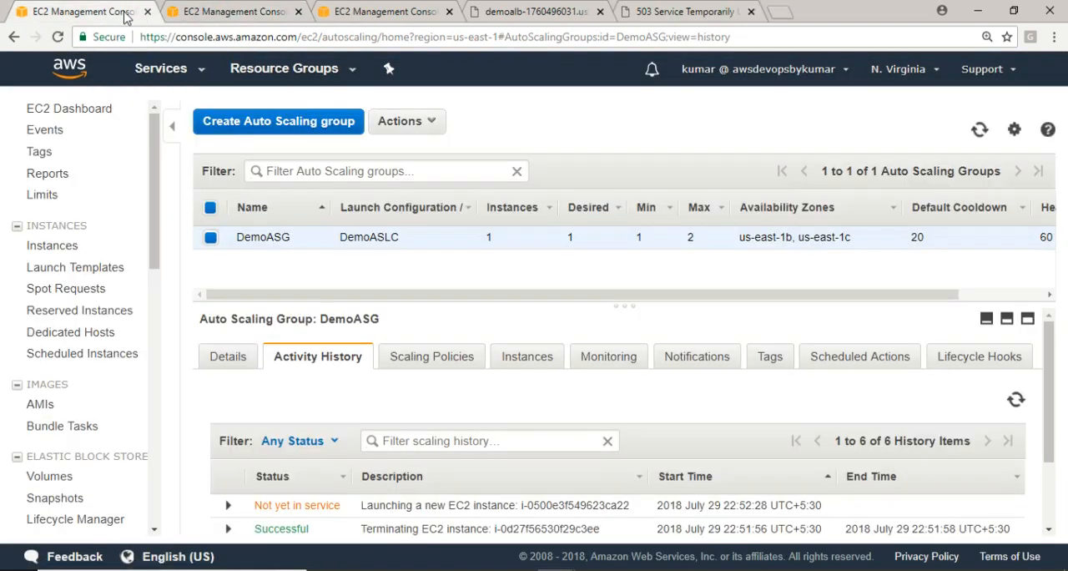
click(161, 70)
click(267, 206)
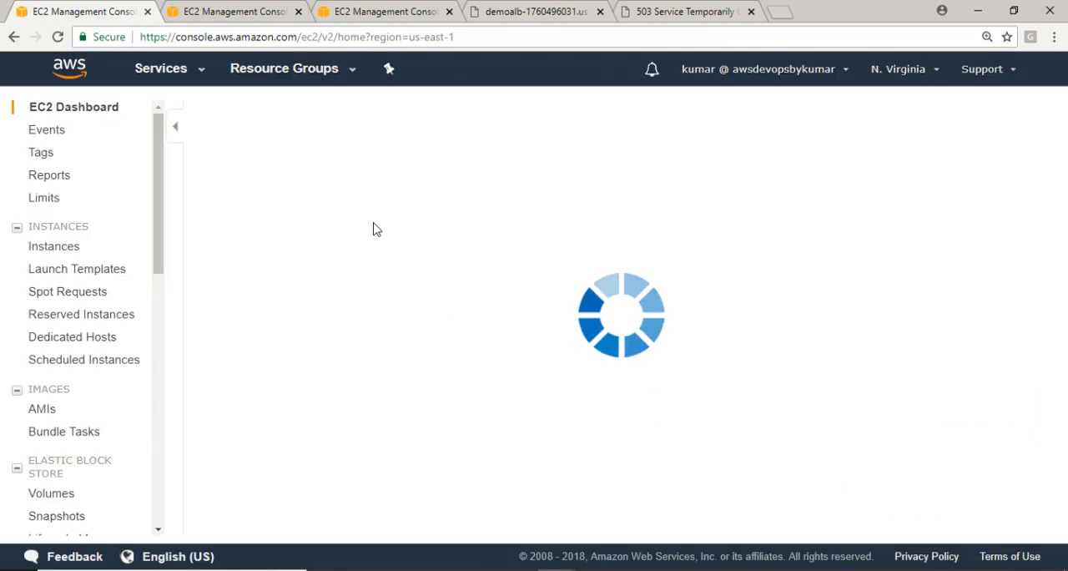
click(256, 232)
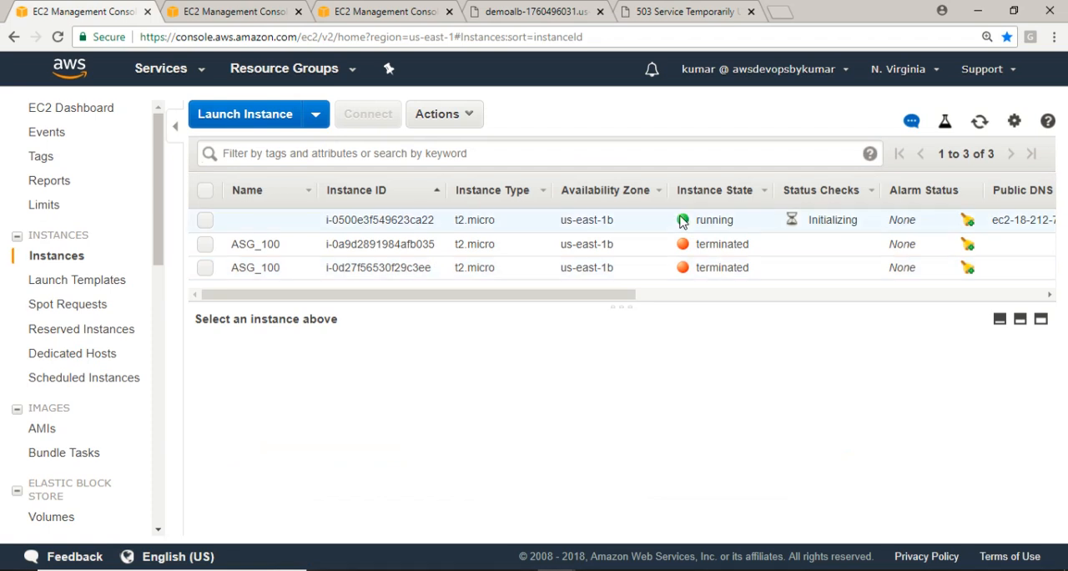
click(276, 14)
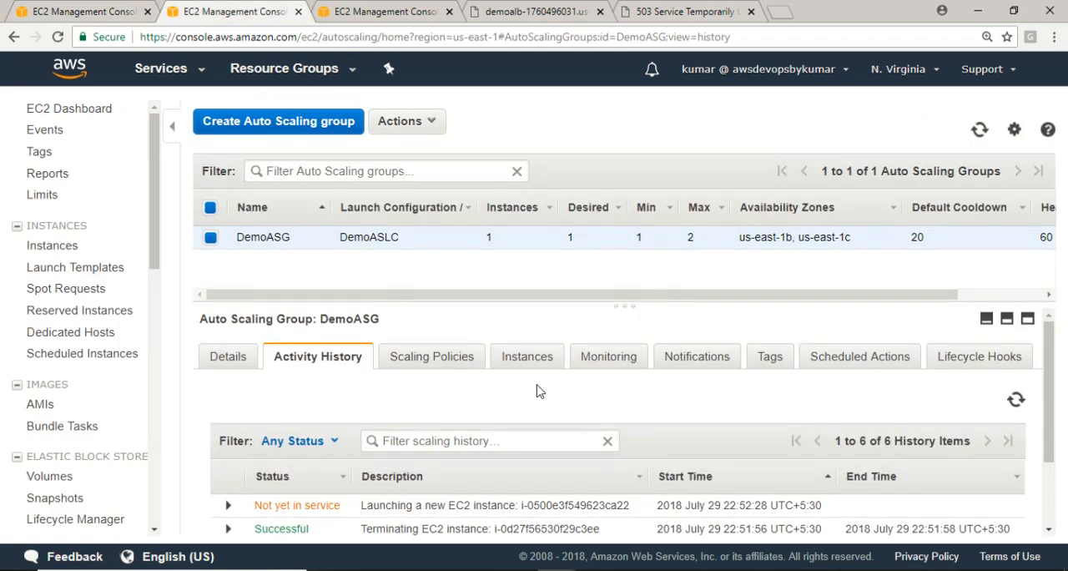
click(1016, 399)
In the target groups tab, close and reopen MyALBTG's target registration dialog to reload the instances available for registration
click(354, 15)
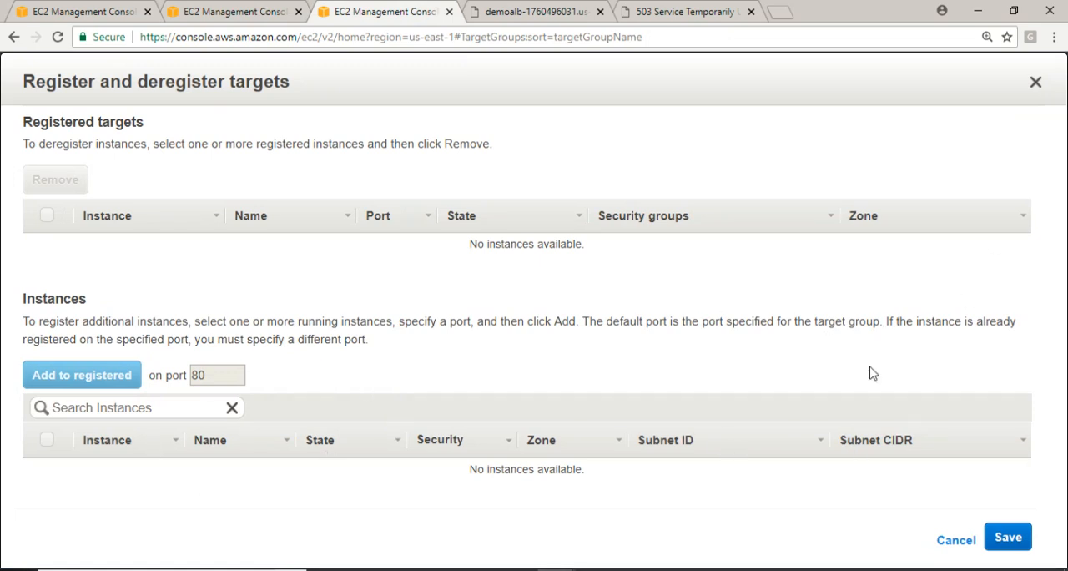
click(1035, 81)
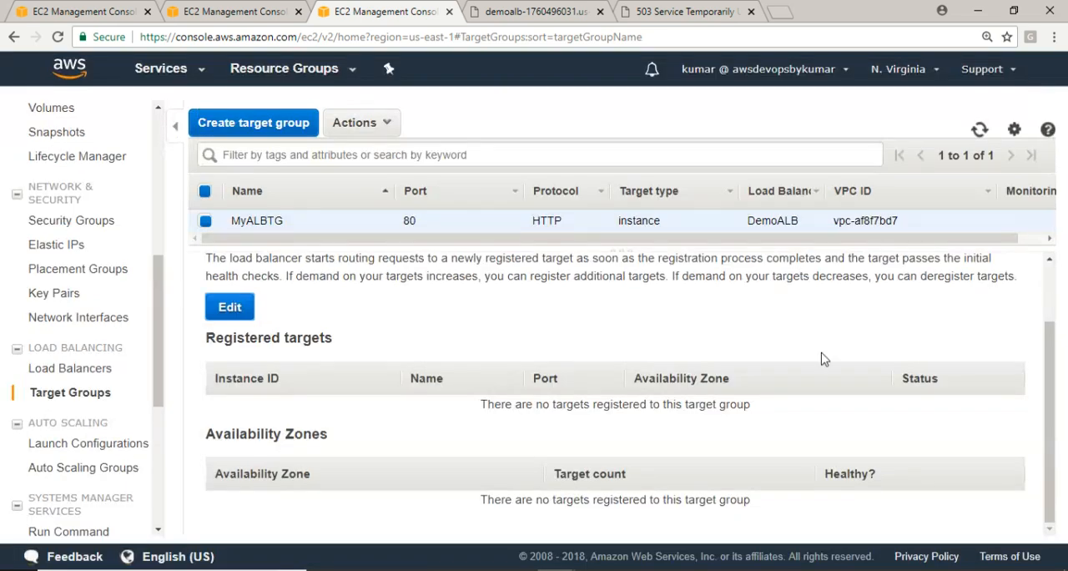
click(230, 308)
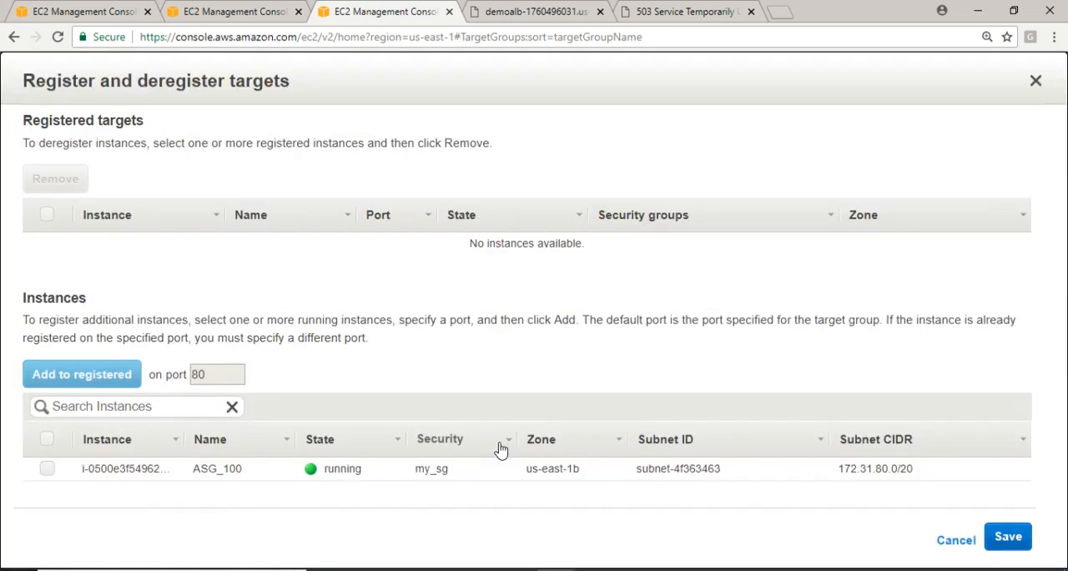
Register the running ASG_100 instance with target group MyALBTG on port 80 and save the registration
click(47, 469)
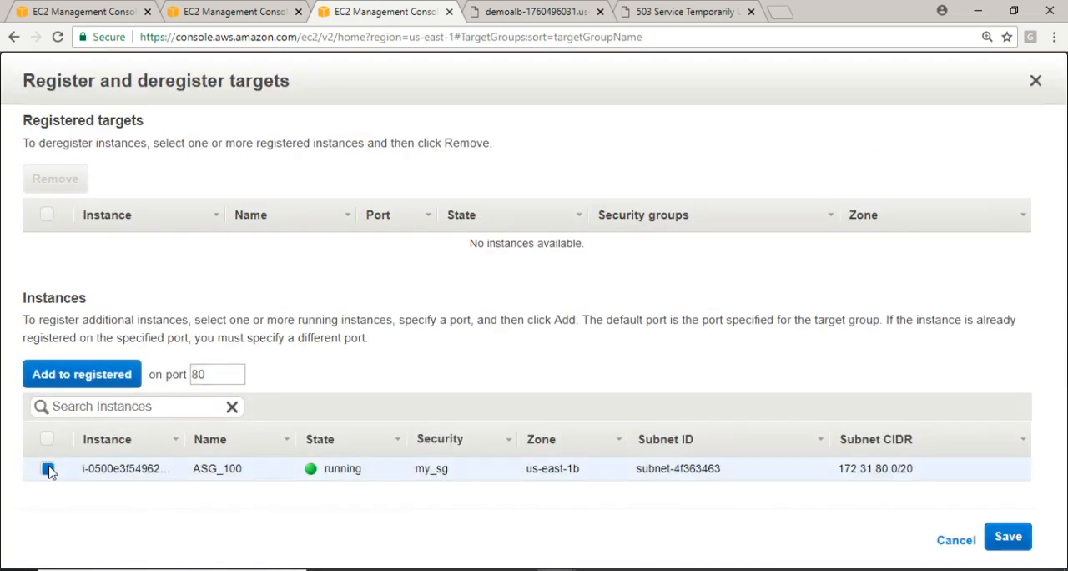
click(84, 378)
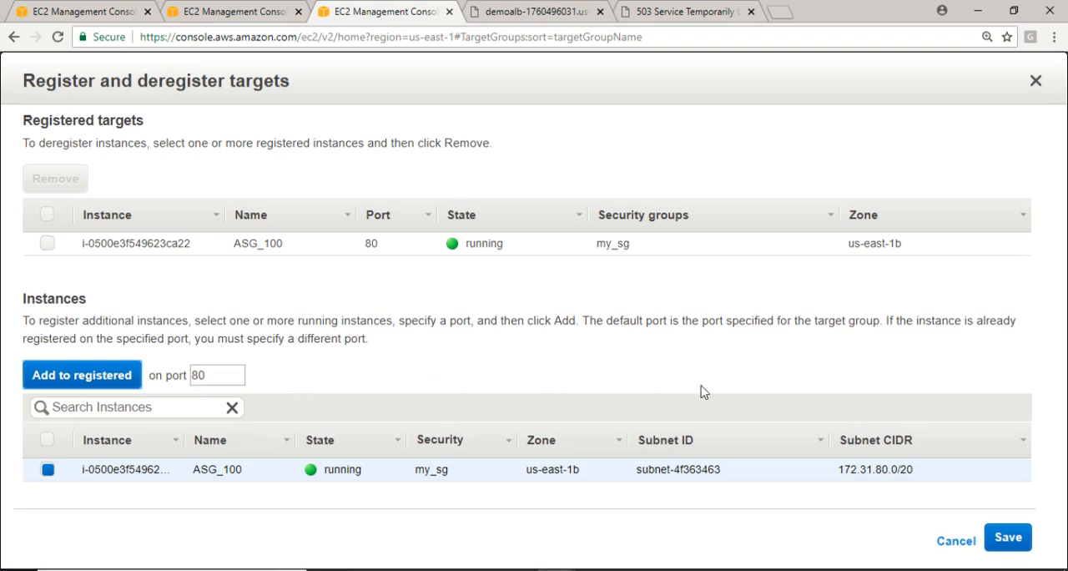
click(1015, 543)
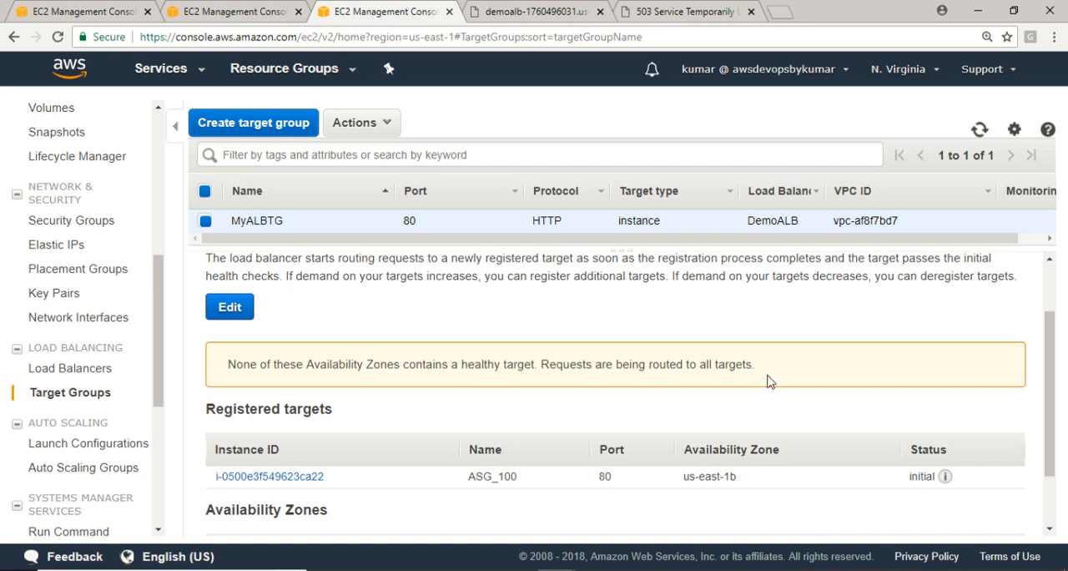
Reload the DemoALB address to test it, and refresh the target groups to check the health status of MyALBTG's target
click(680, 12)
click(565, 35)
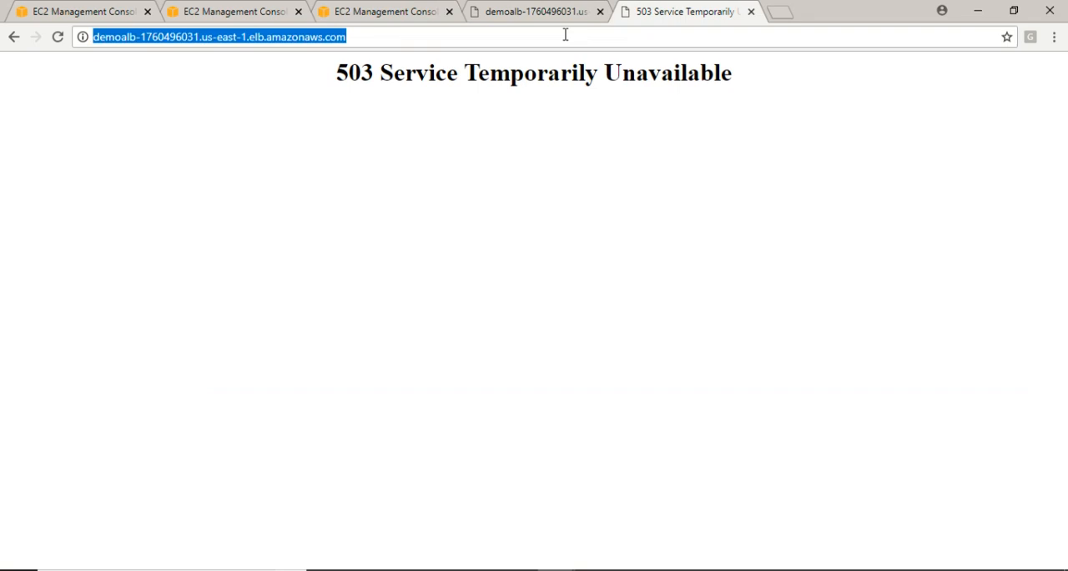
key(Return)
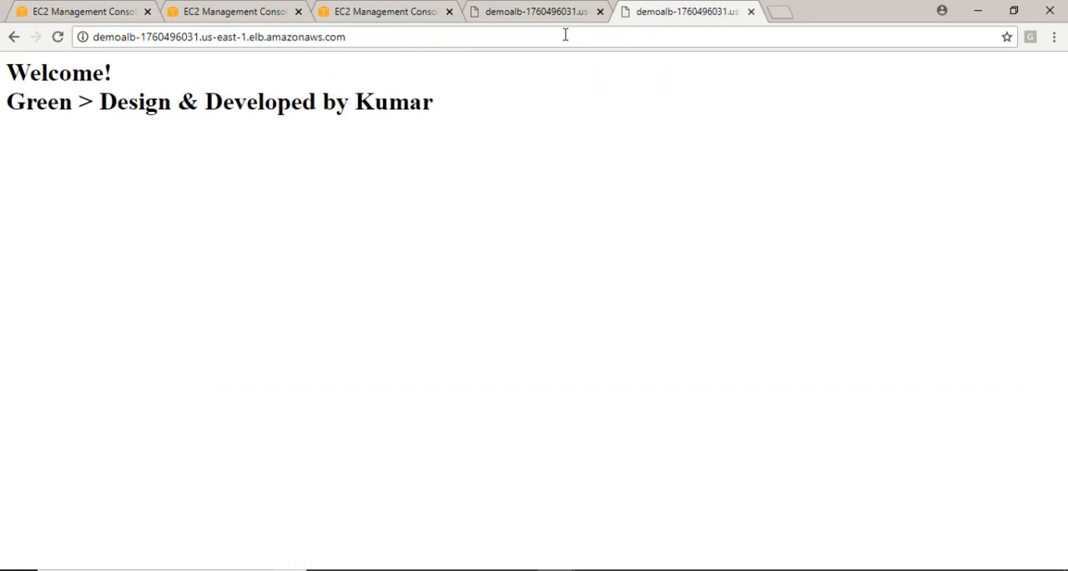
click(388, 10)
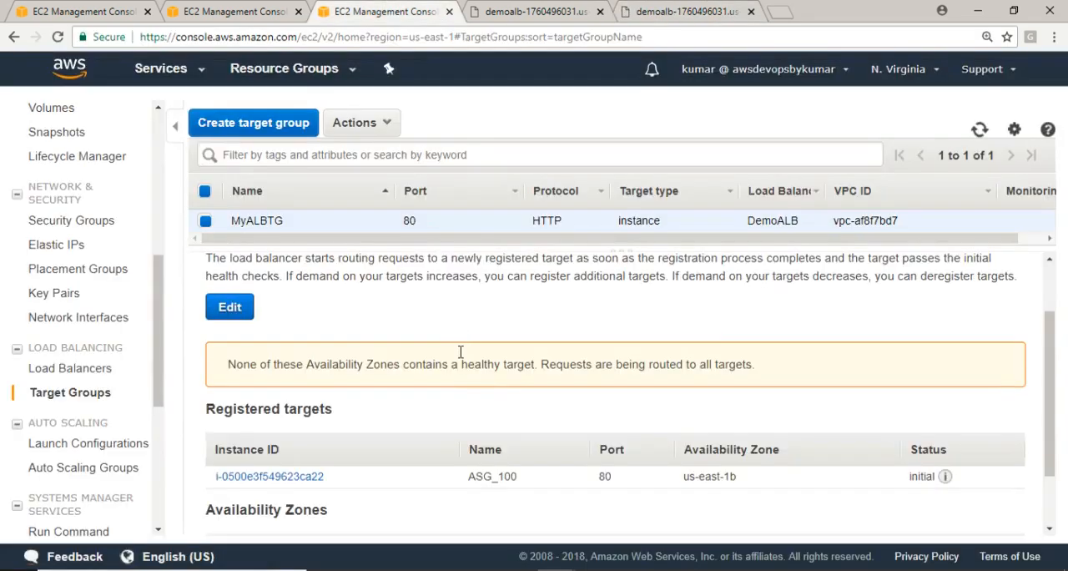
click(980, 131)
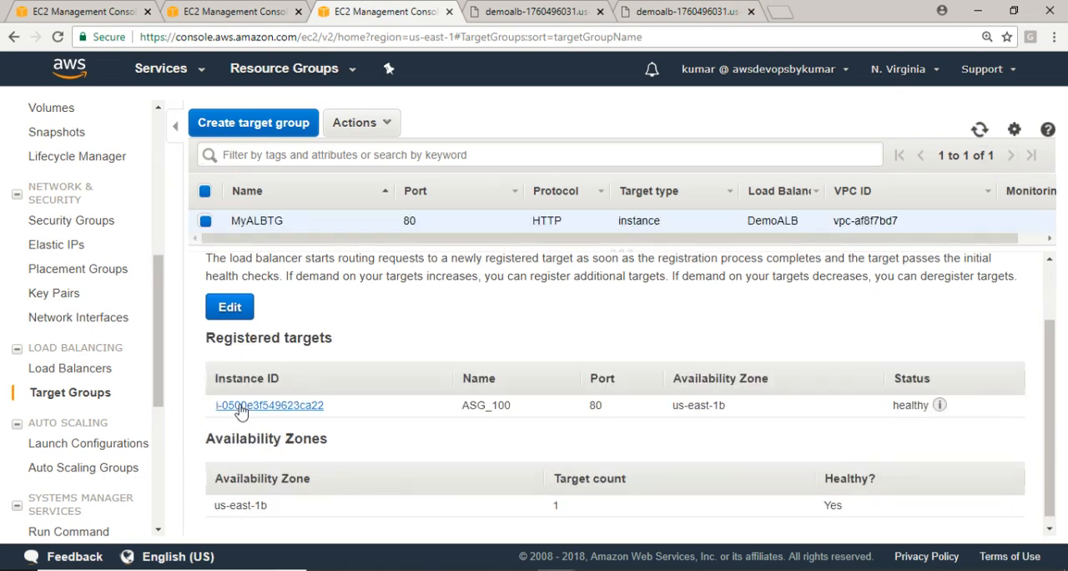
mouse_move(946, 410)
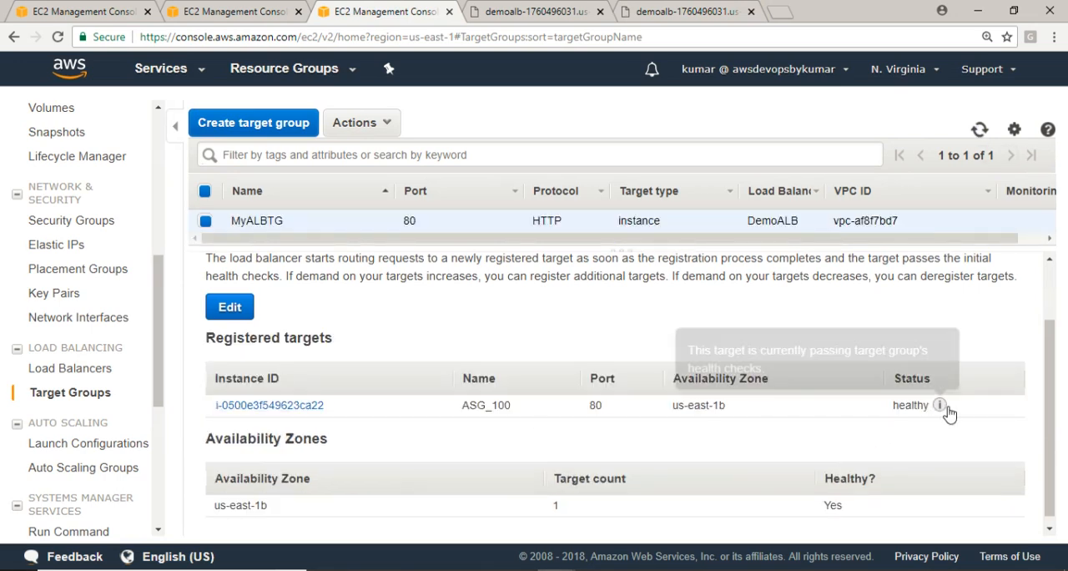
Load the DemoALB address once more, and review both test pages, MyALBTG's registered targets and the EC2 instances list
click(676, 12)
click(483, 37)
key(Return)
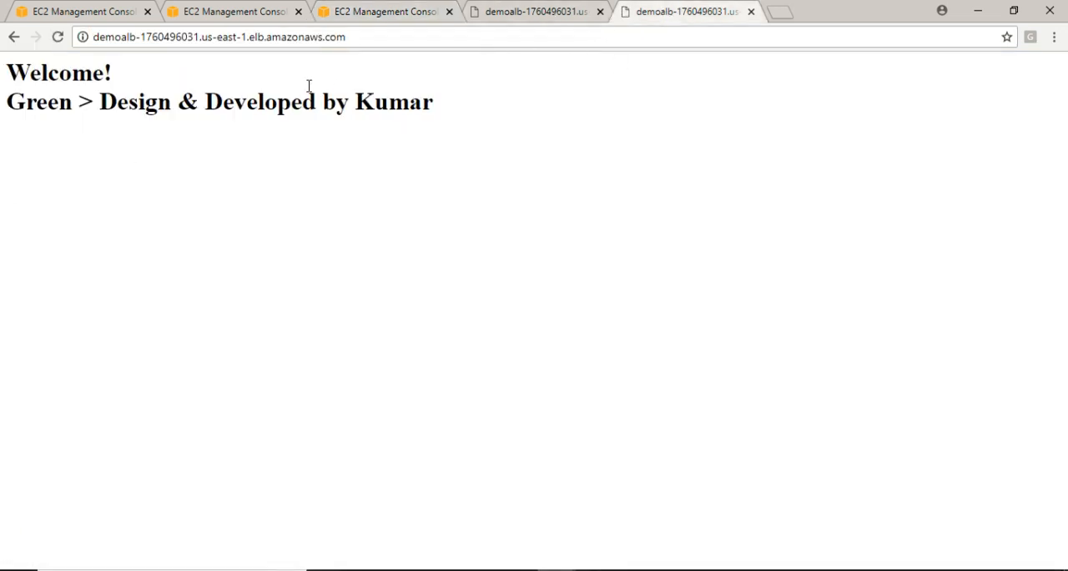
click(540, 15)
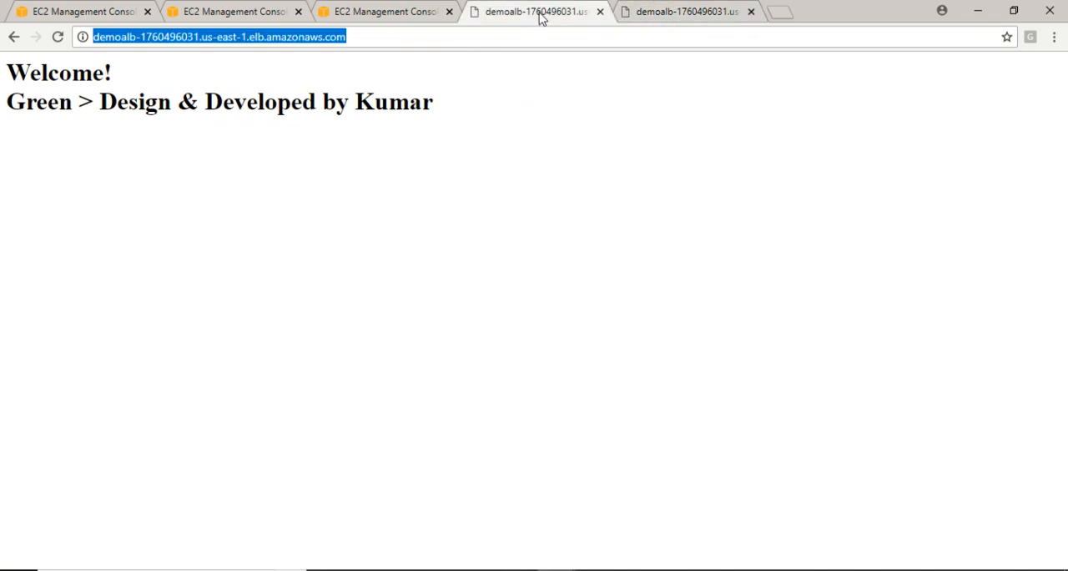
click(374, 18)
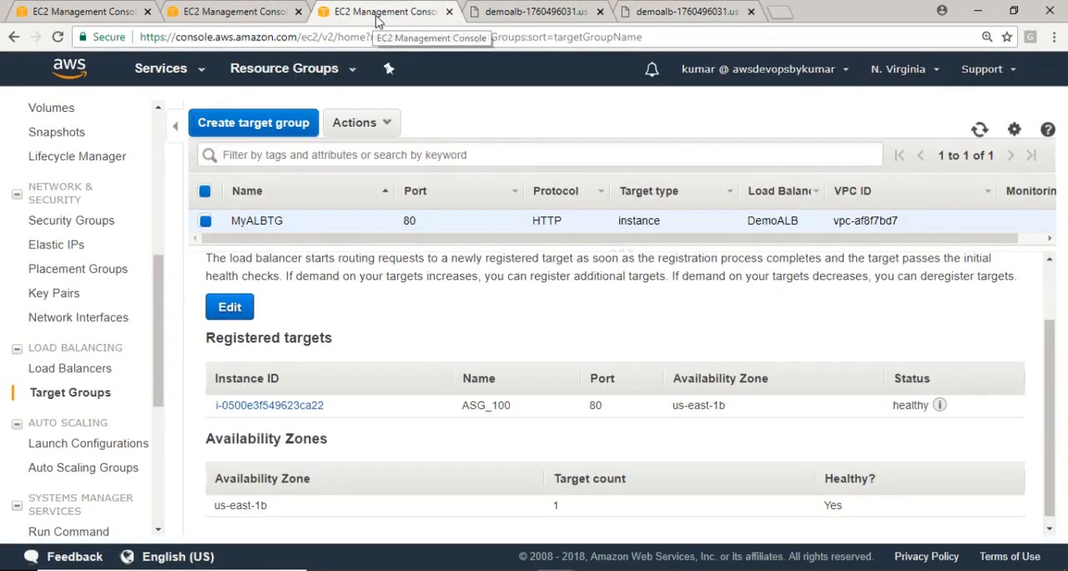
drag(382, 246, 388, 275)
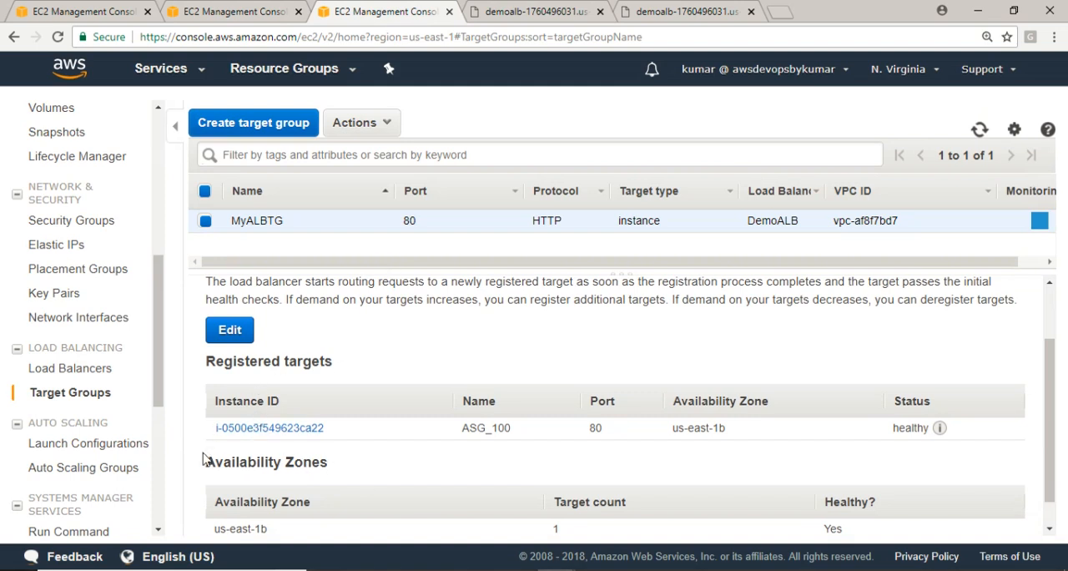
click(646, 12)
click(258, 39)
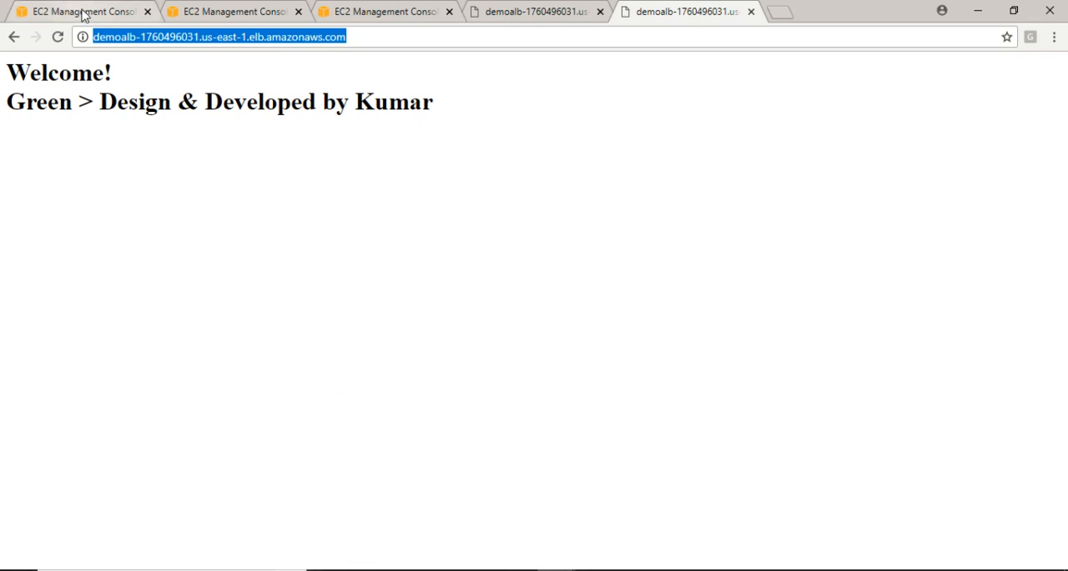
click(83, 15)
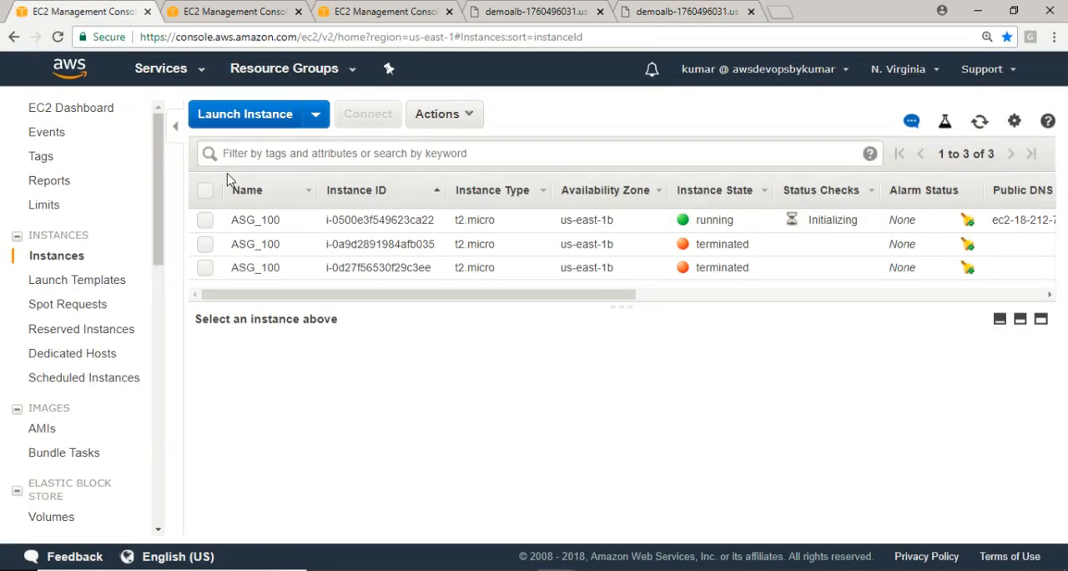
Try to delete target group MyALBTG while it is still attached to DemoALB
click(376, 12)
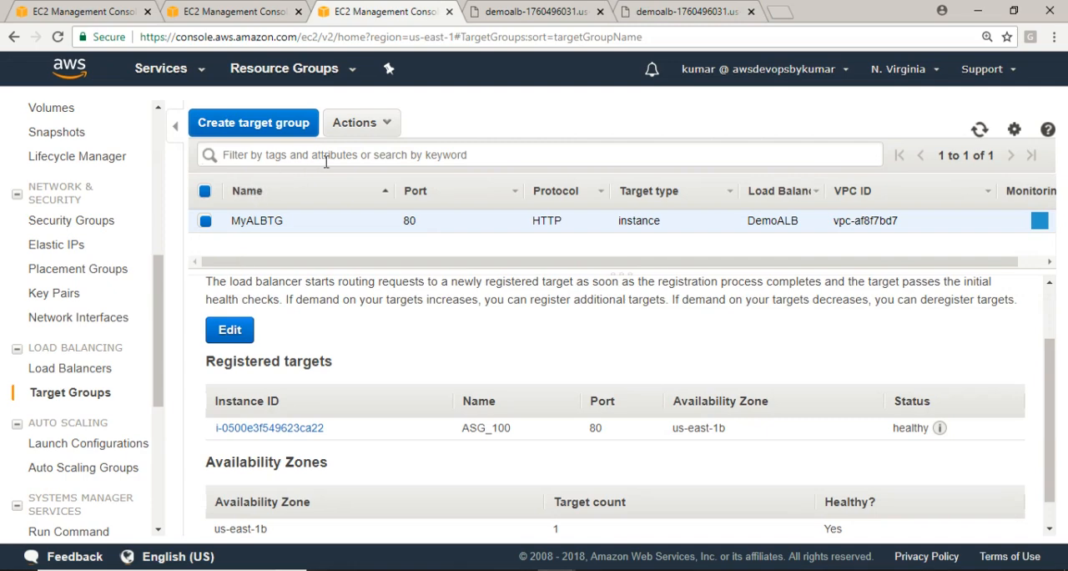
click(364, 123)
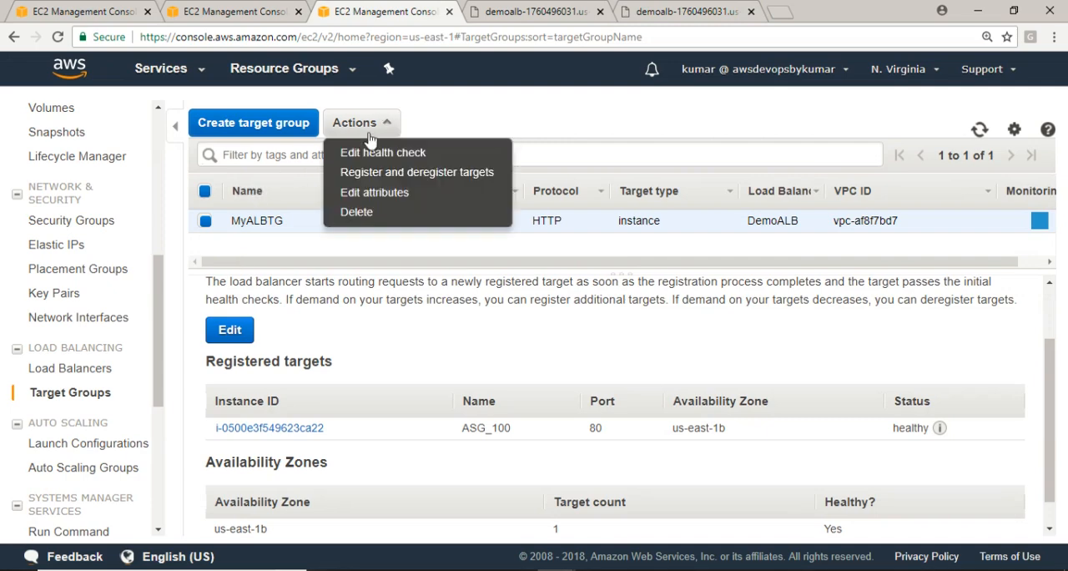
click(359, 212)
click(641, 368)
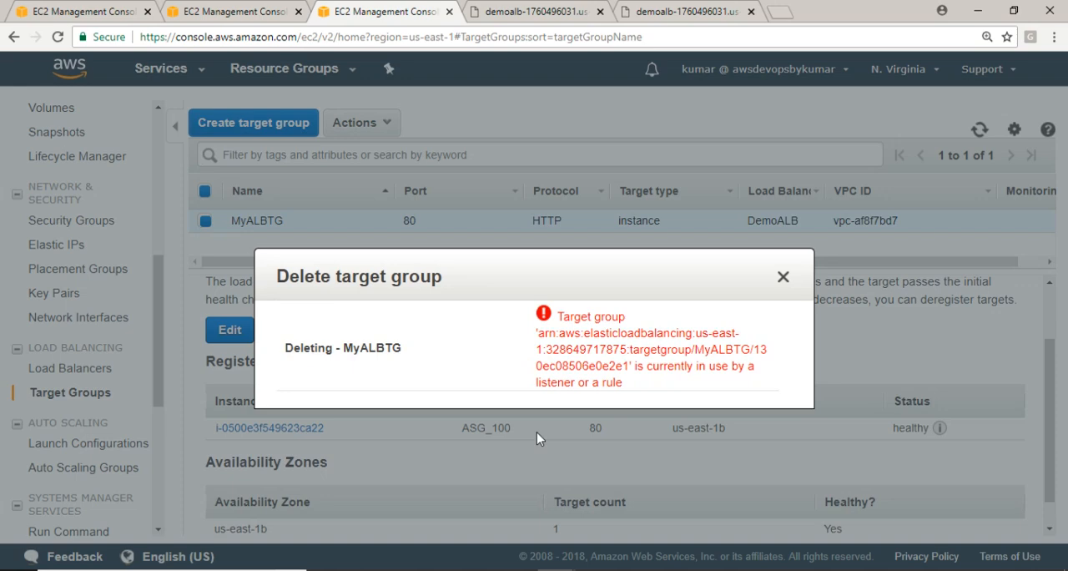
click(784, 277)
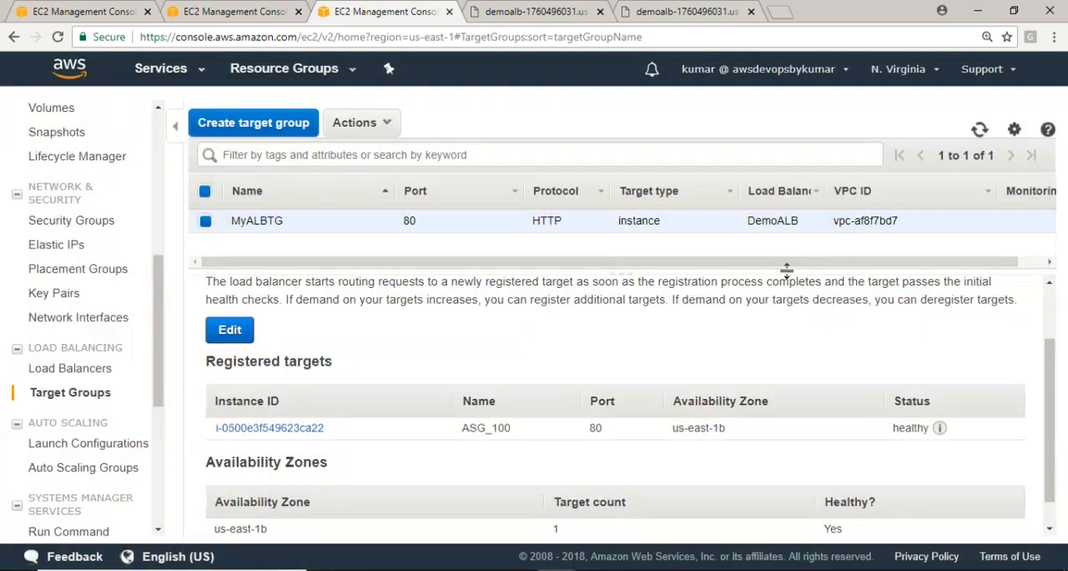
Delete the load balancer DemoALB and confirm the deletion
click(84, 368)
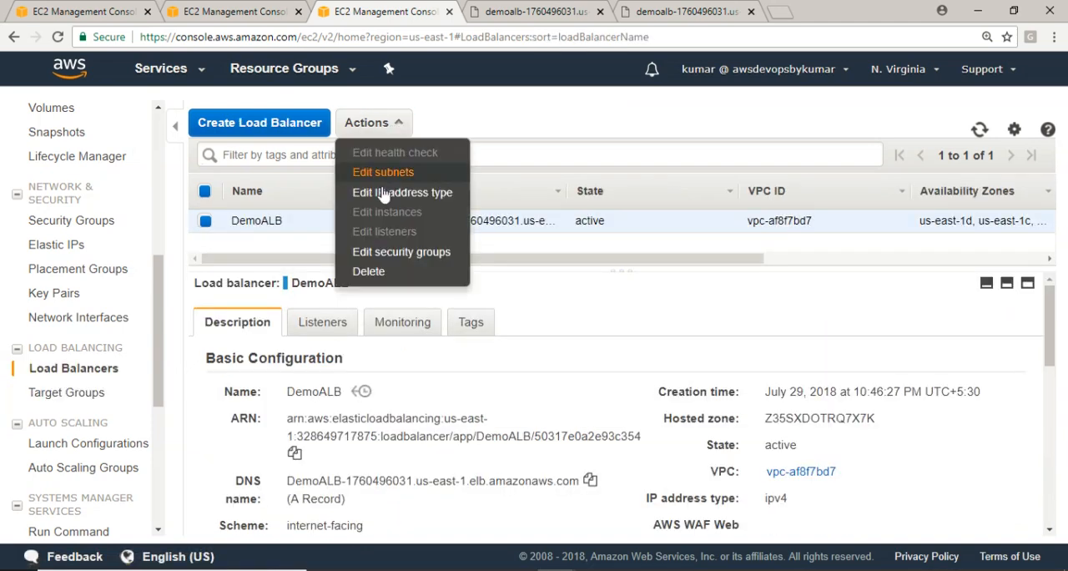
click(379, 282)
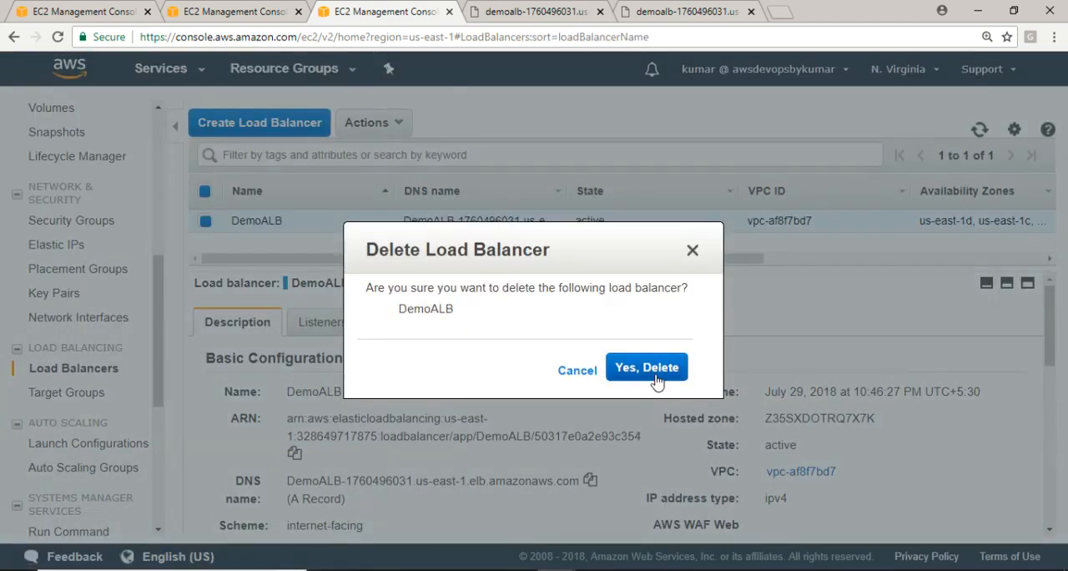
click(647, 368)
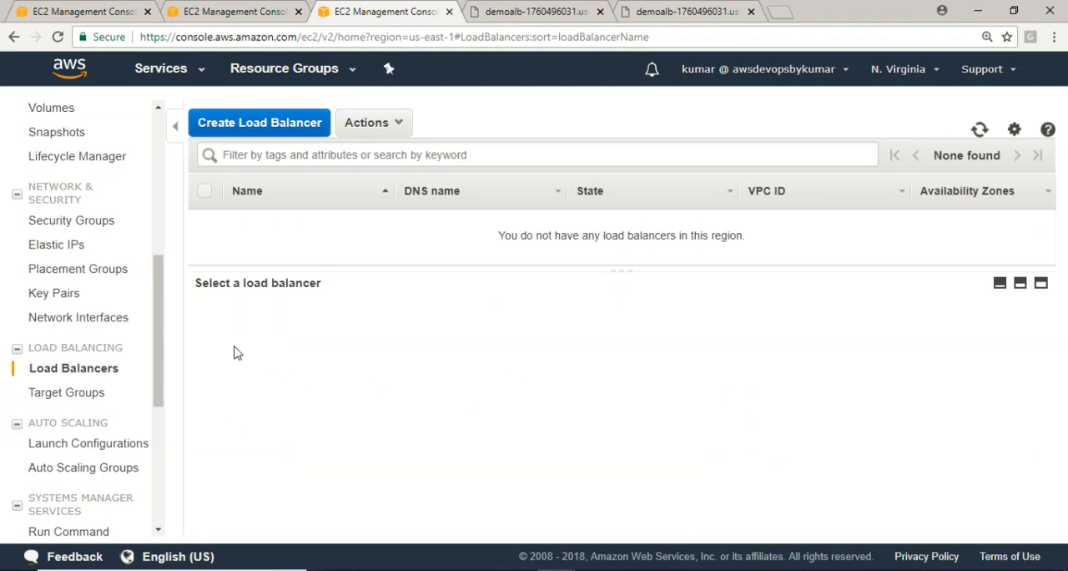
Try again to delete target group MyALBTG with its ASG_100 target still registered
click(59, 392)
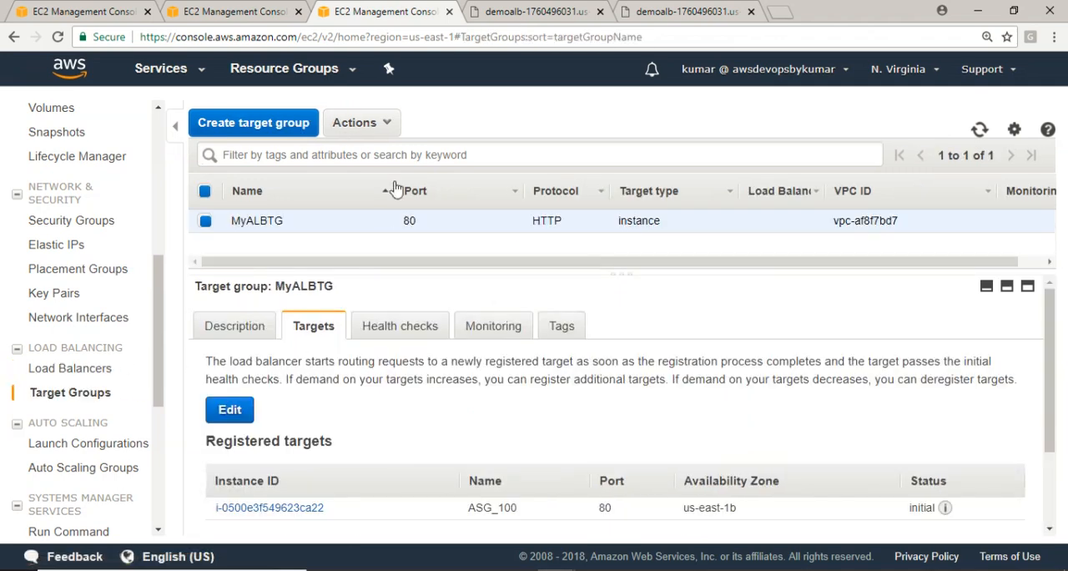
click(371, 123)
click(361, 209)
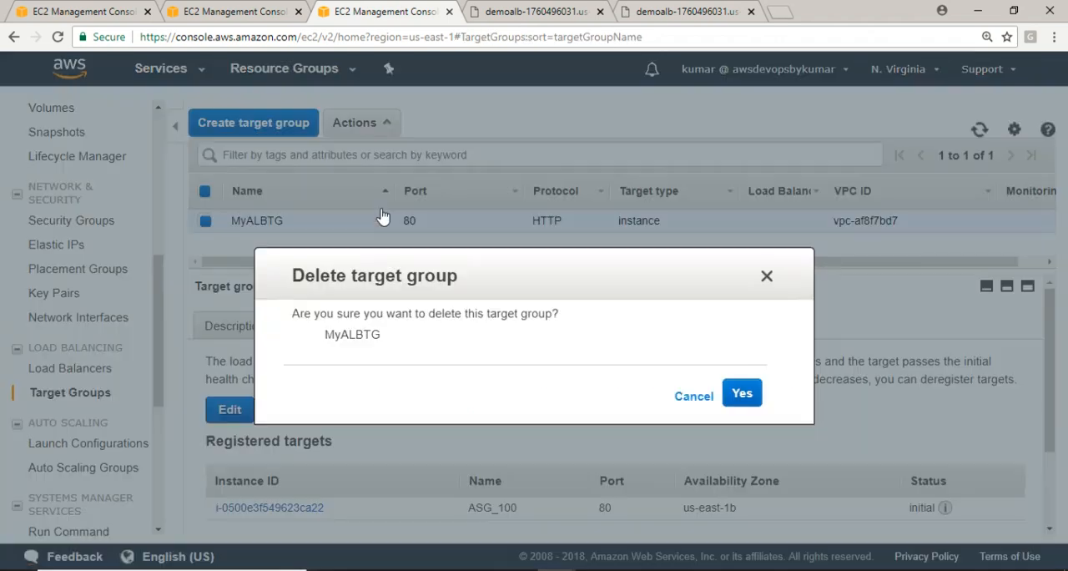
click(741, 369)
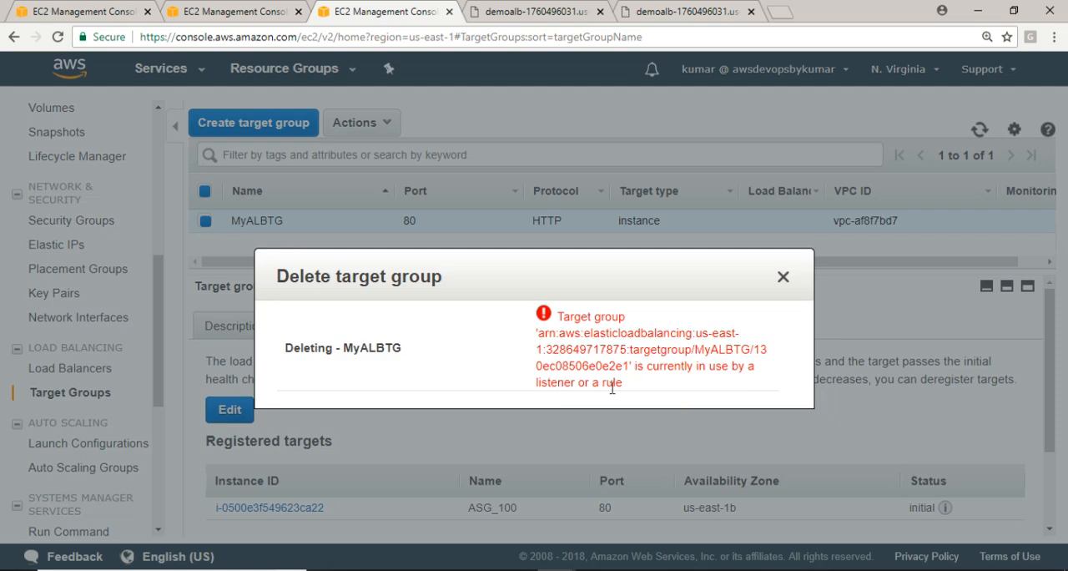
click(783, 278)
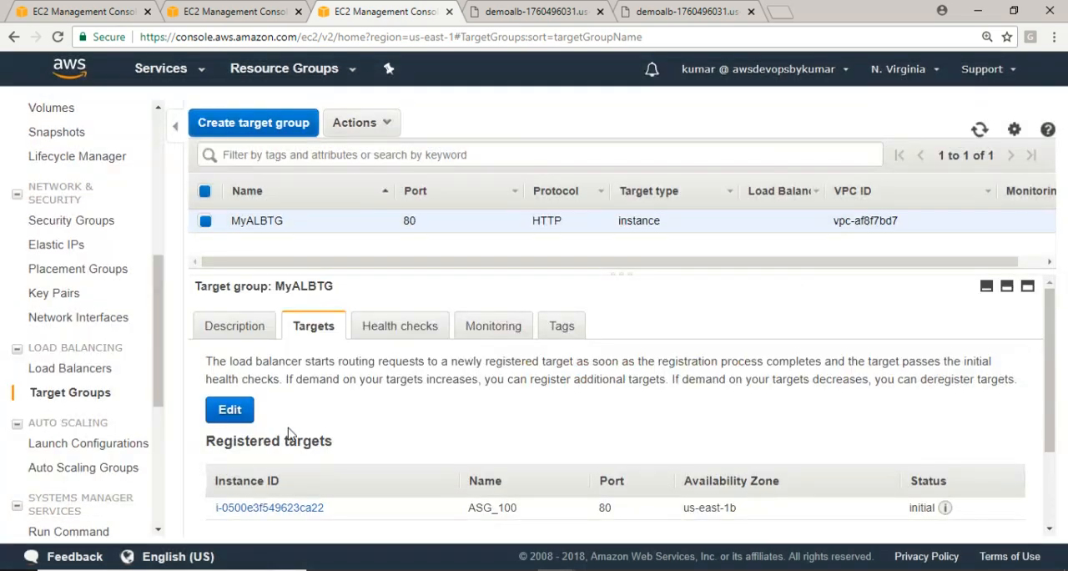
Deregister the ASG_100 instance from target group MyALBTG and save the change
click(231, 410)
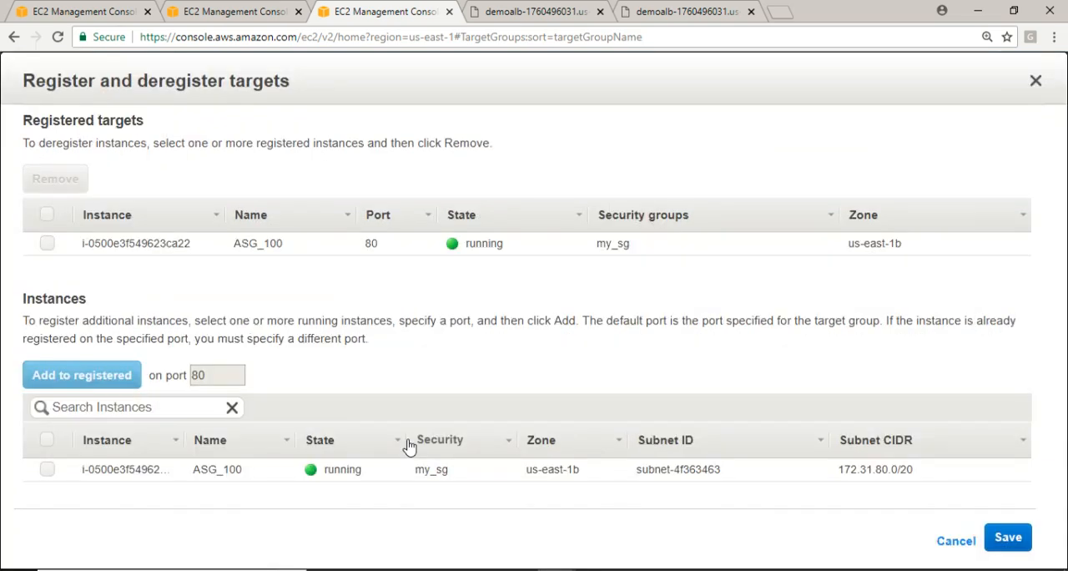
click(47, 243)
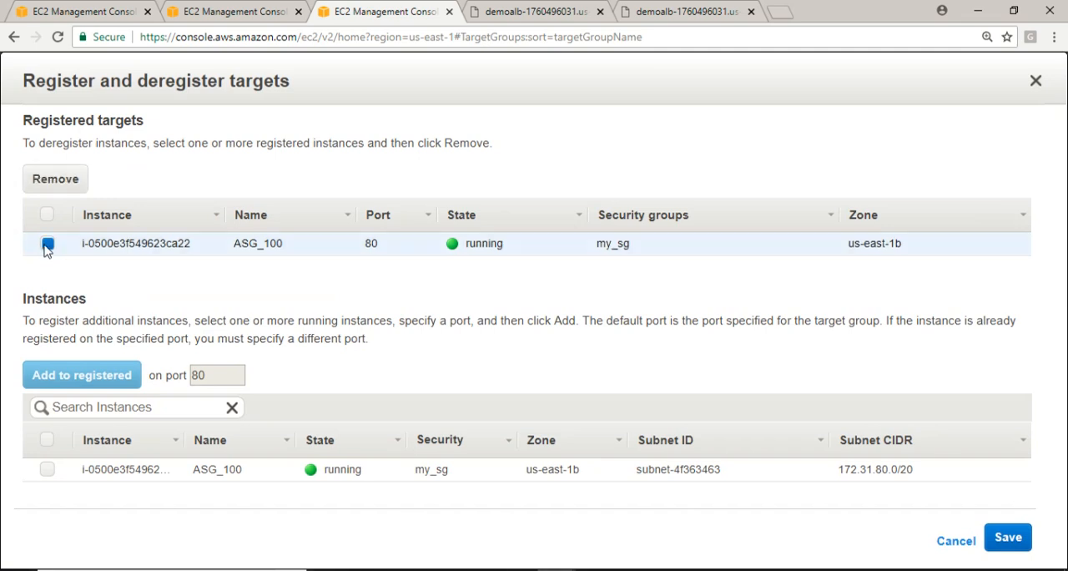
click(56, 190)
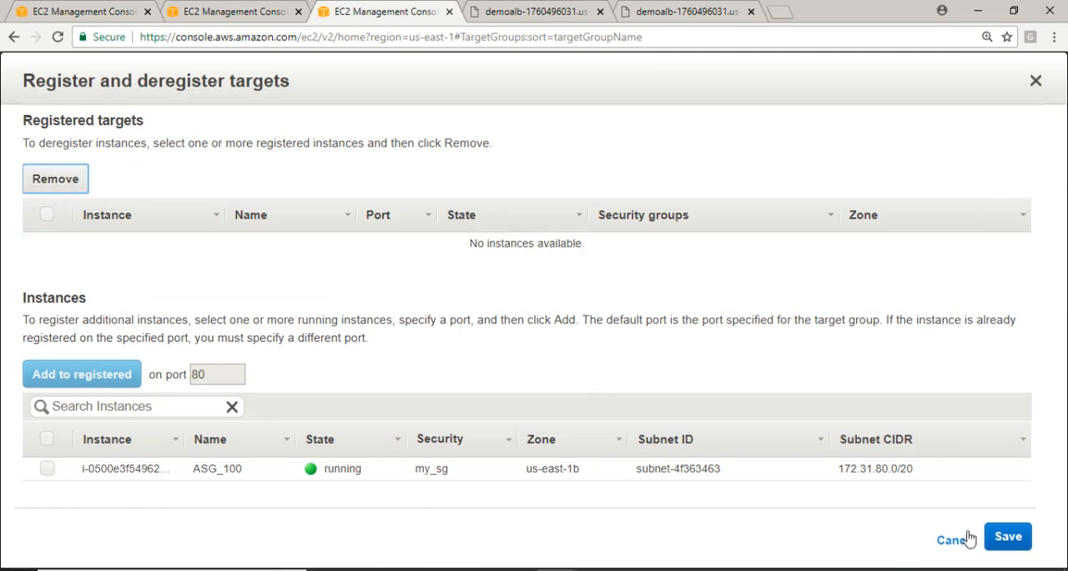
click(1008, 536)
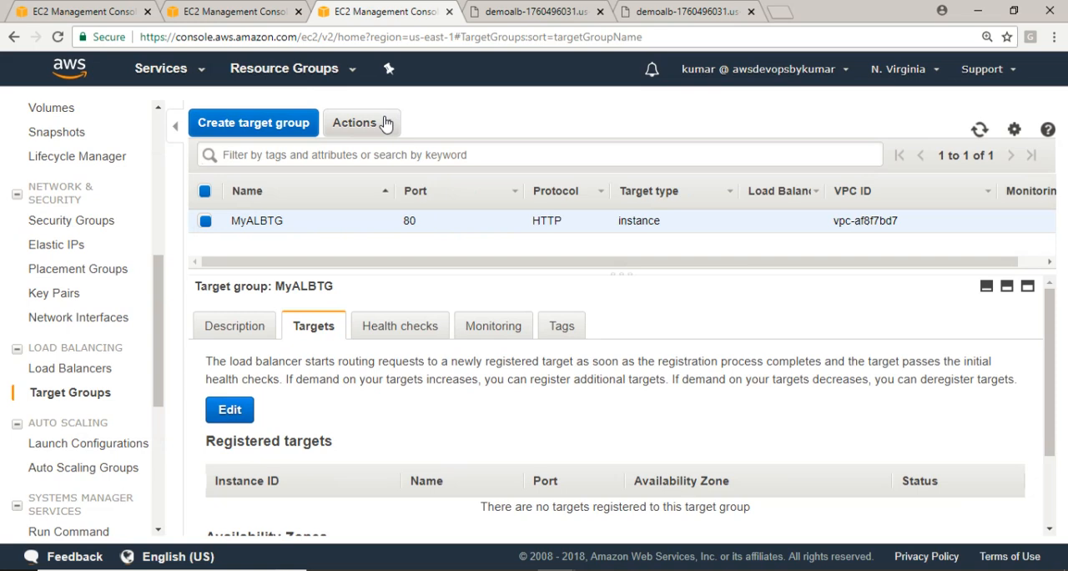
Delete target group MyALBTG, and check the load balancers and target groups lists for leftovers
click(382, 123)
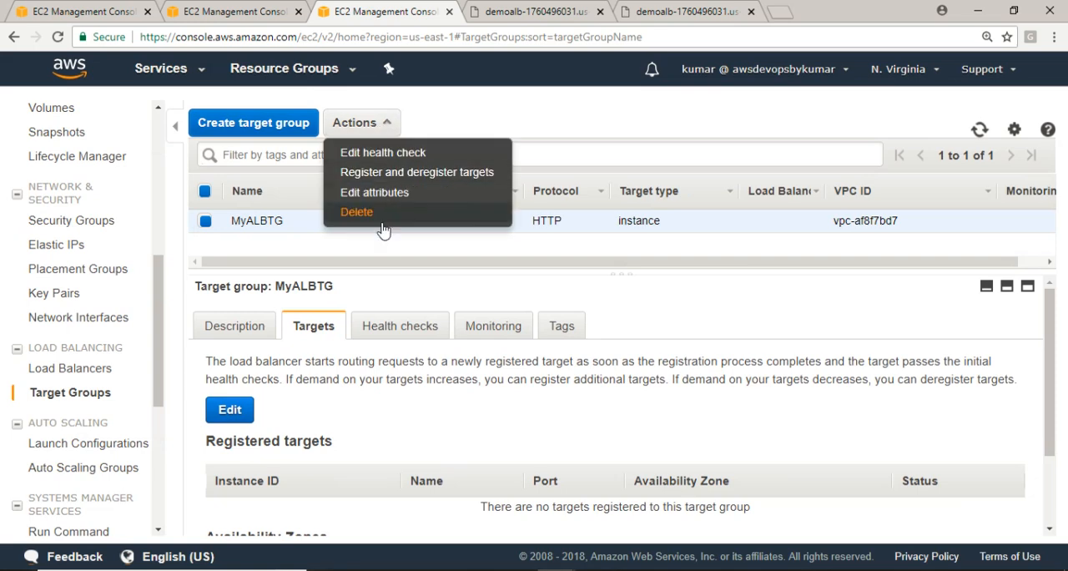
click(365, 212)
click(739, 366)
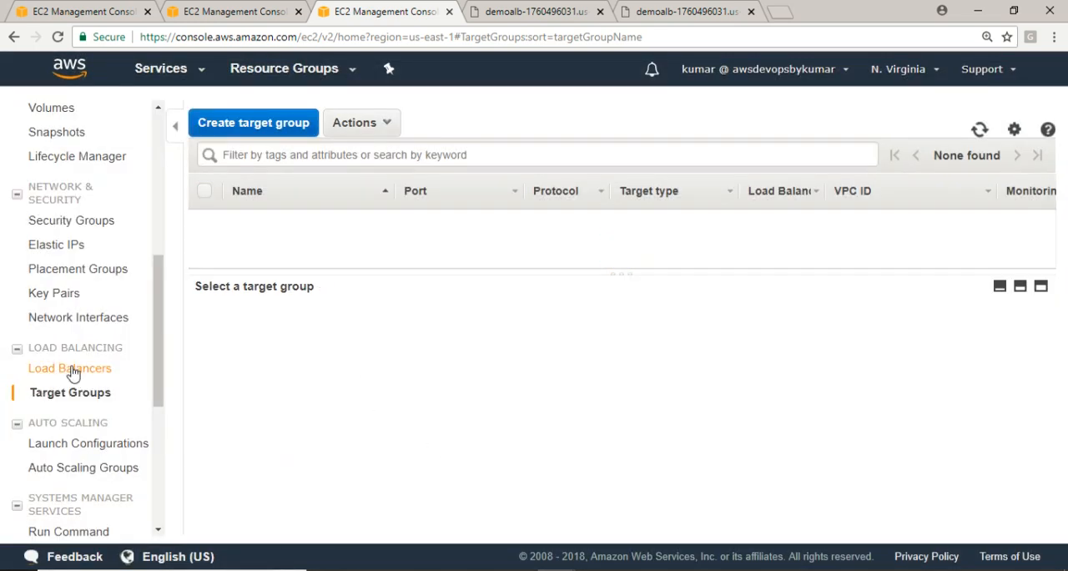
click(82, 367)
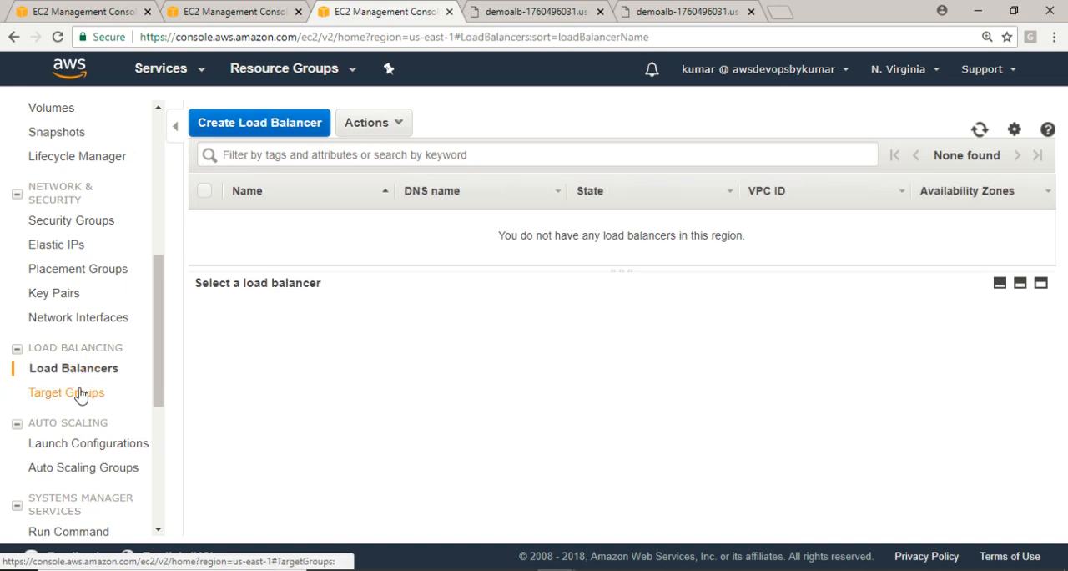
click(80, 394)
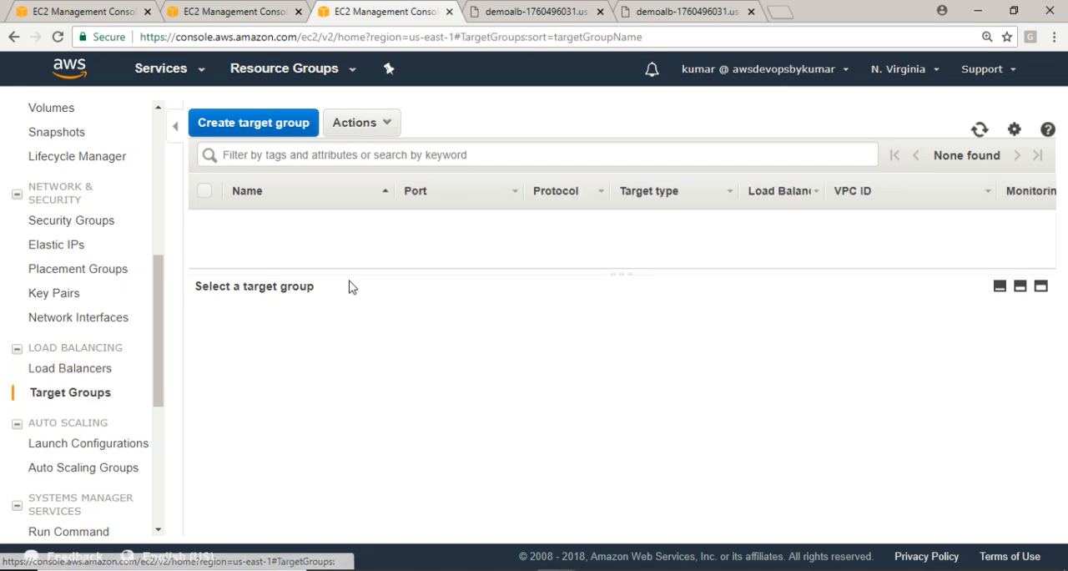
Try to delete launch configuration DemoASLC while it is still attached to Auto Scaling group DemoASG
click(67, 445)
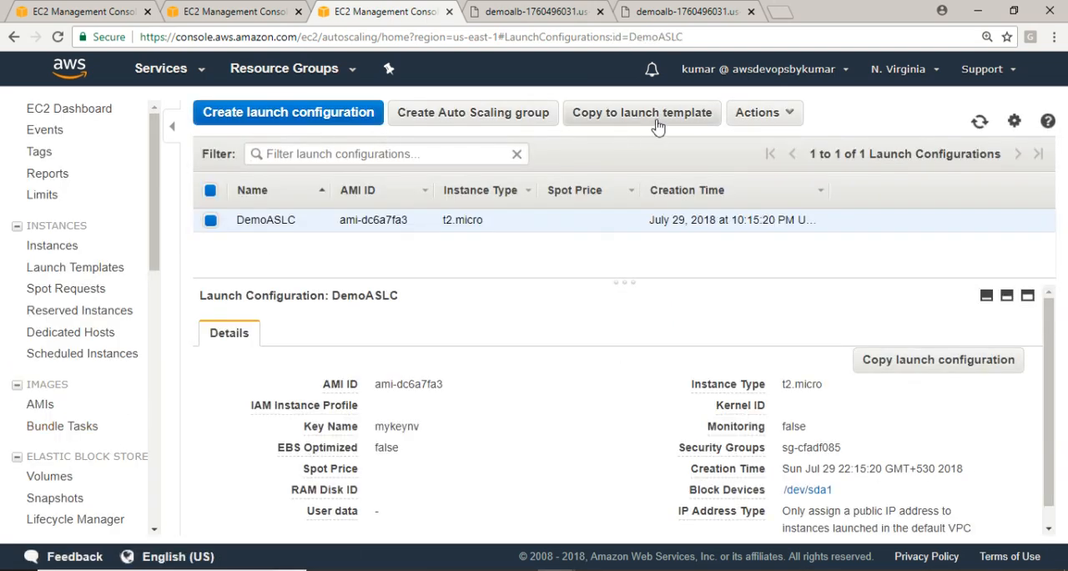
click(775, 113)
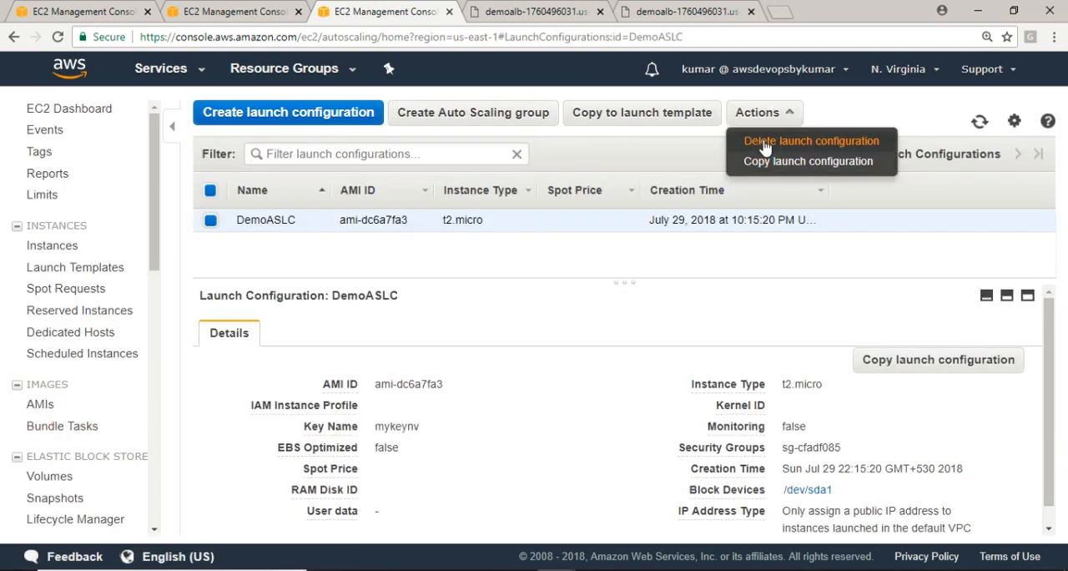
click(764, 141)
click(595, 369)
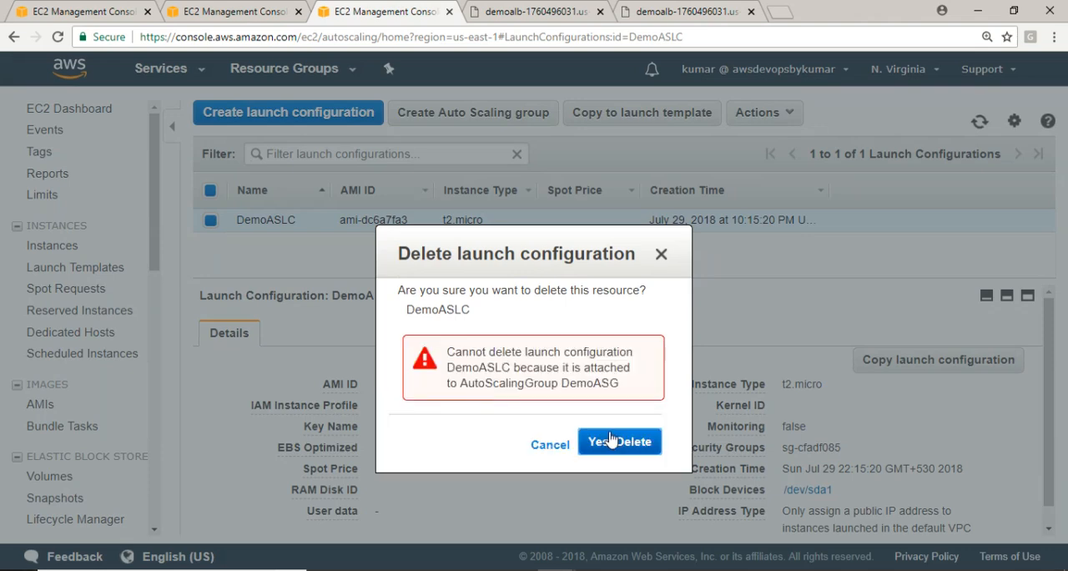
click(610, 440)
click(550, 444)
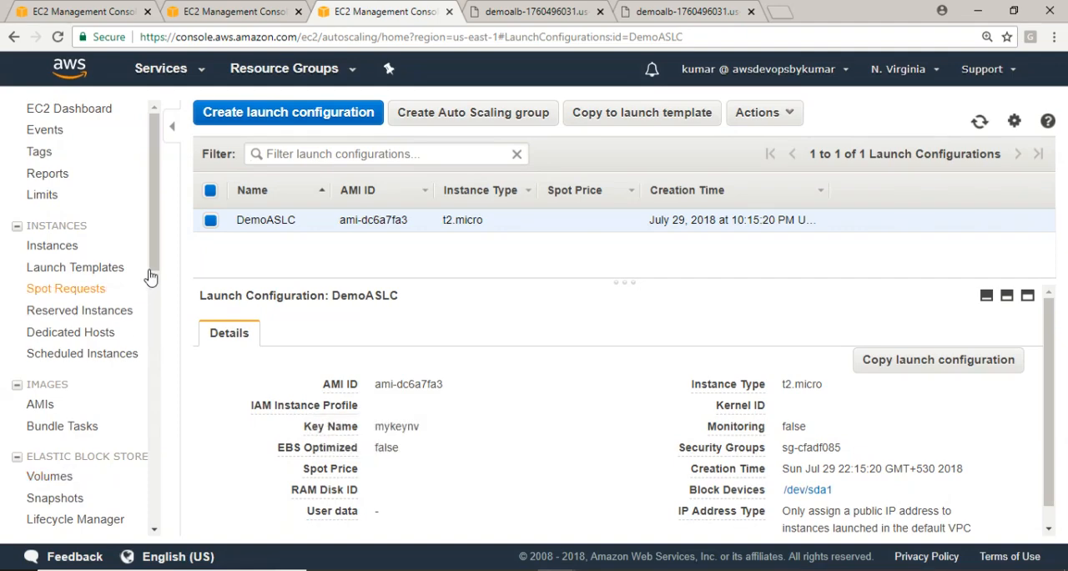
Delete the Auto Scaling group DemoASG and confirm the deletion
drag(154, 246, 153, 405)
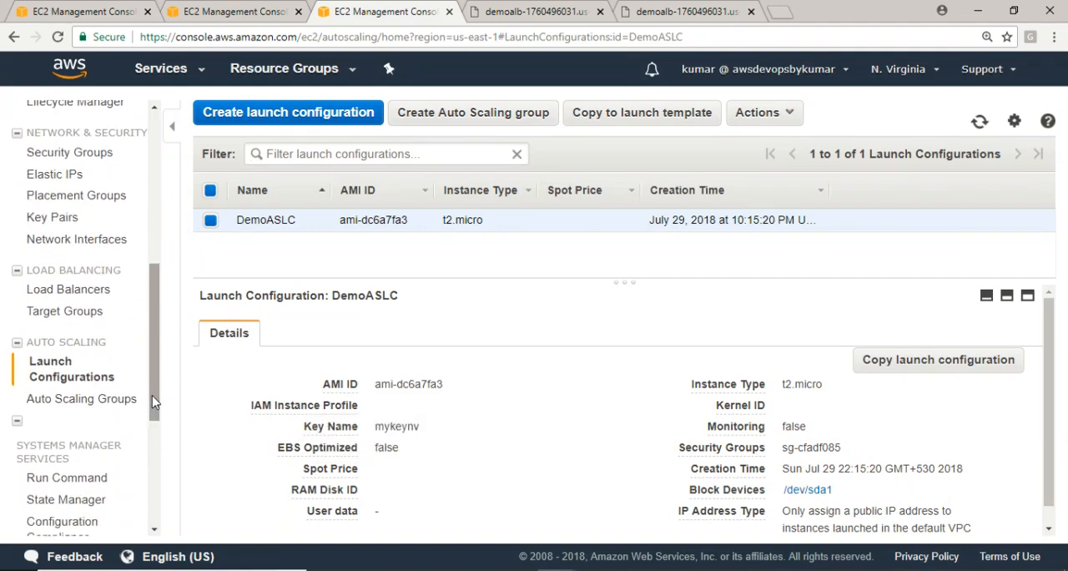
click(71, 399)
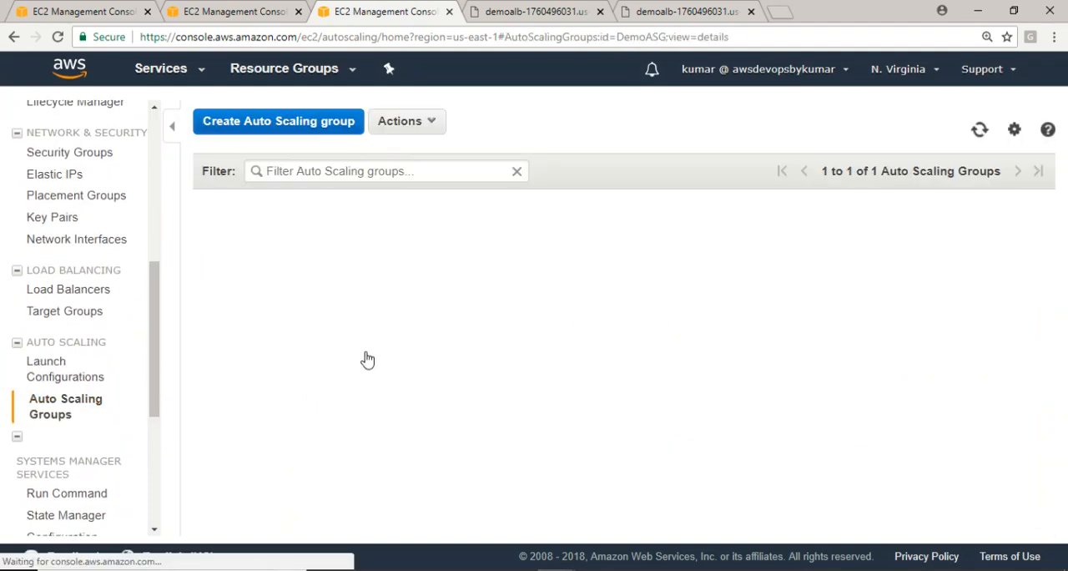
click(419, 122)
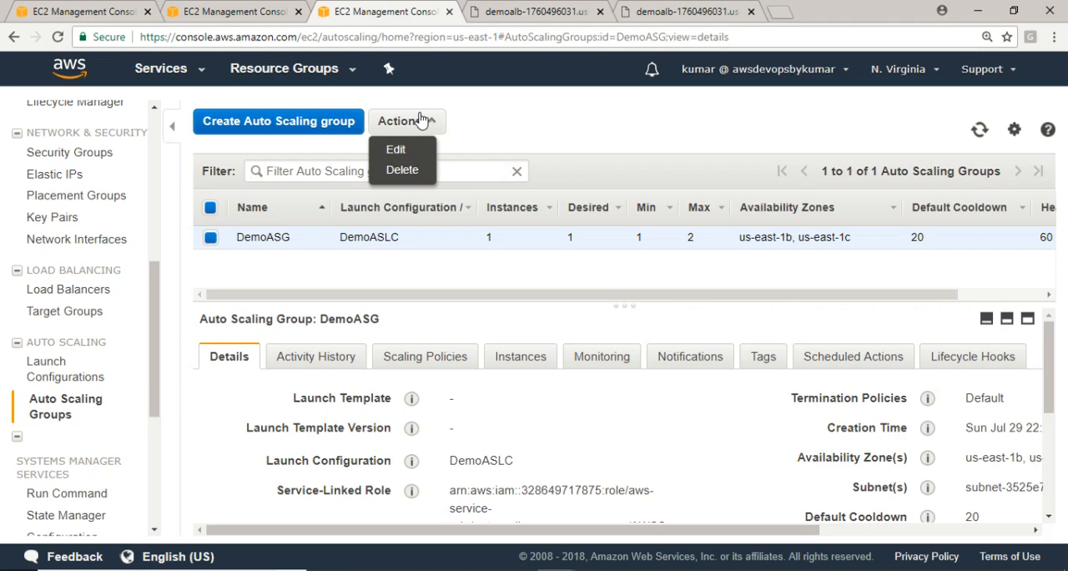
click(401, 171)
click(621, 362)
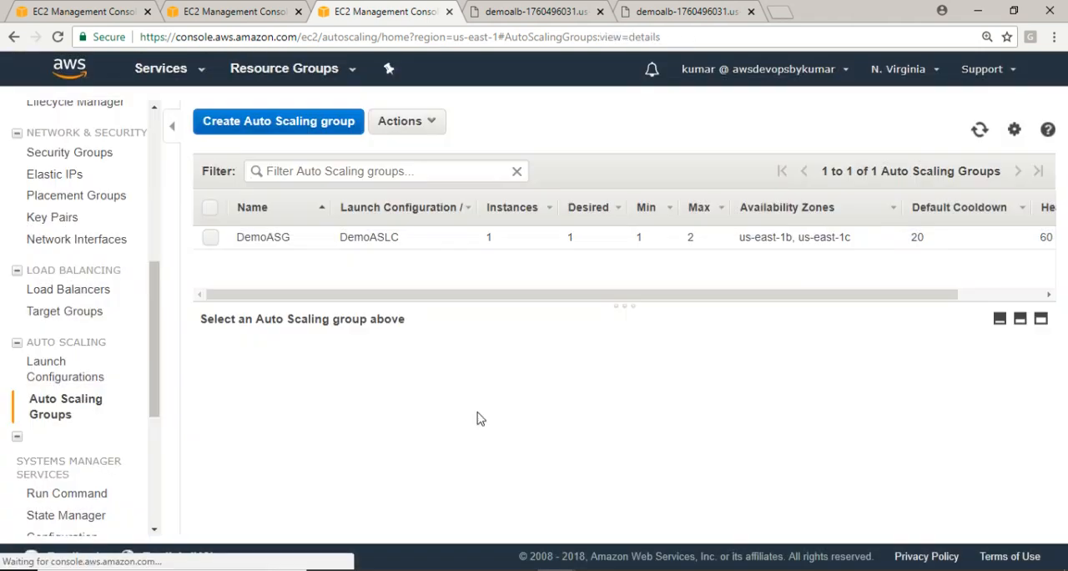
Delete the launch configuration DemoASLC, and check the deletion progress of DemoASG in the Auto Scaling groups list
click(63, 382)
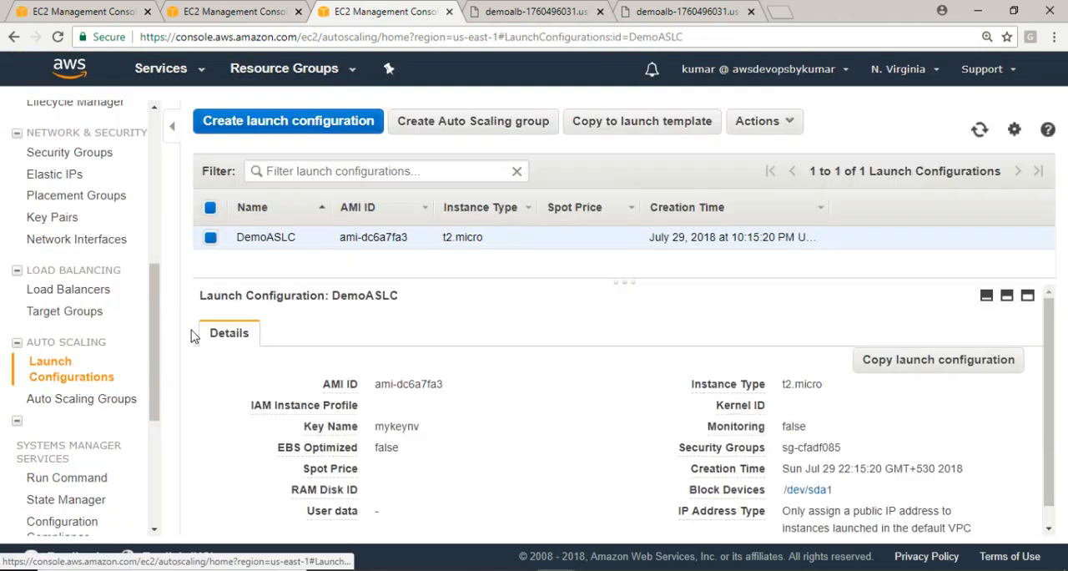
click(754, 124)
click(761, 148)
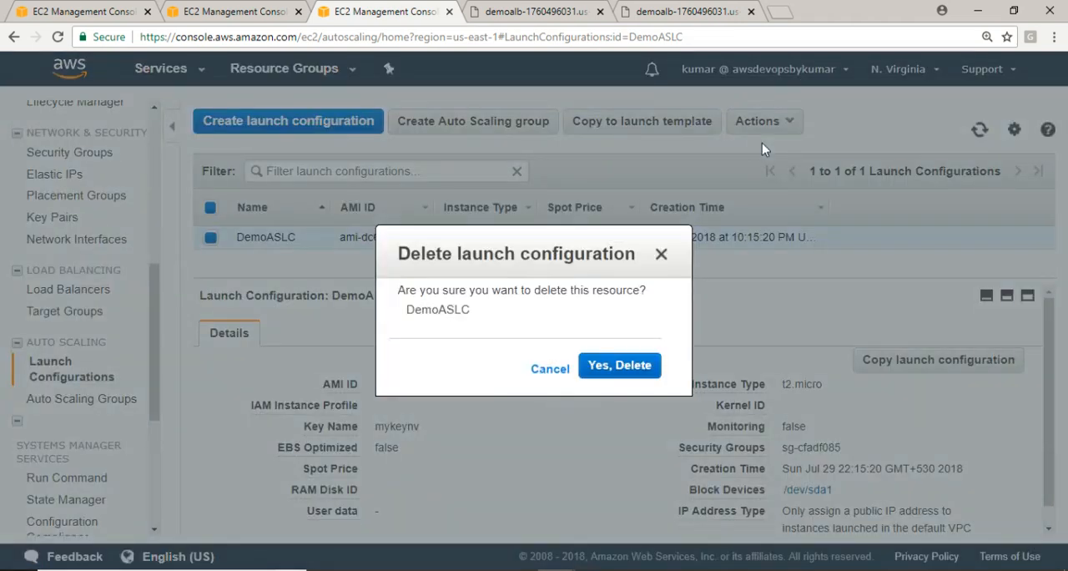
click(626, 365)
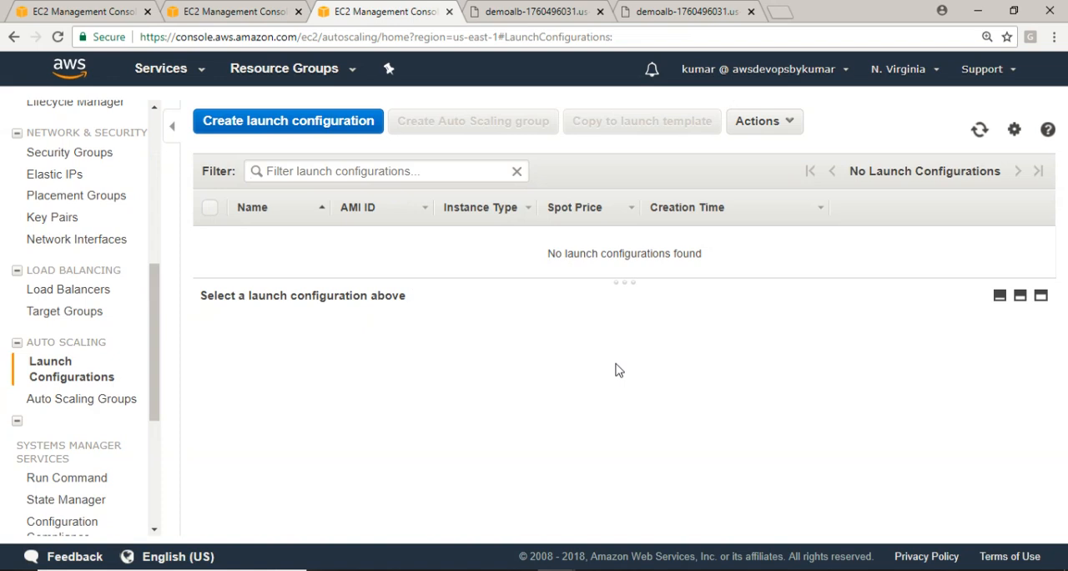
click(122, 401)
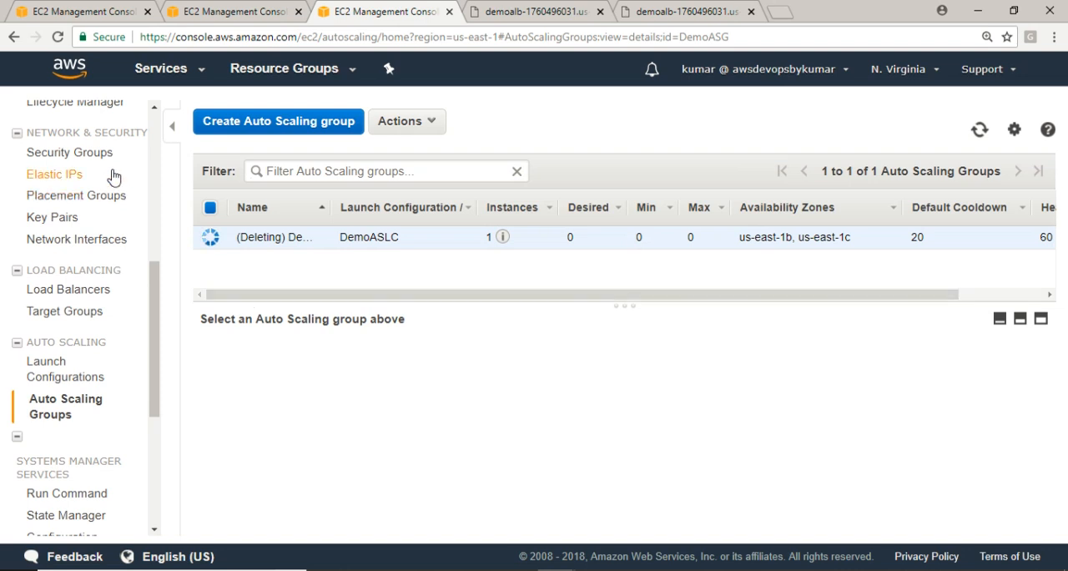
Terminate the running ASG_100 instance and refresh the instances list
drag(157, 281, 160, 179)
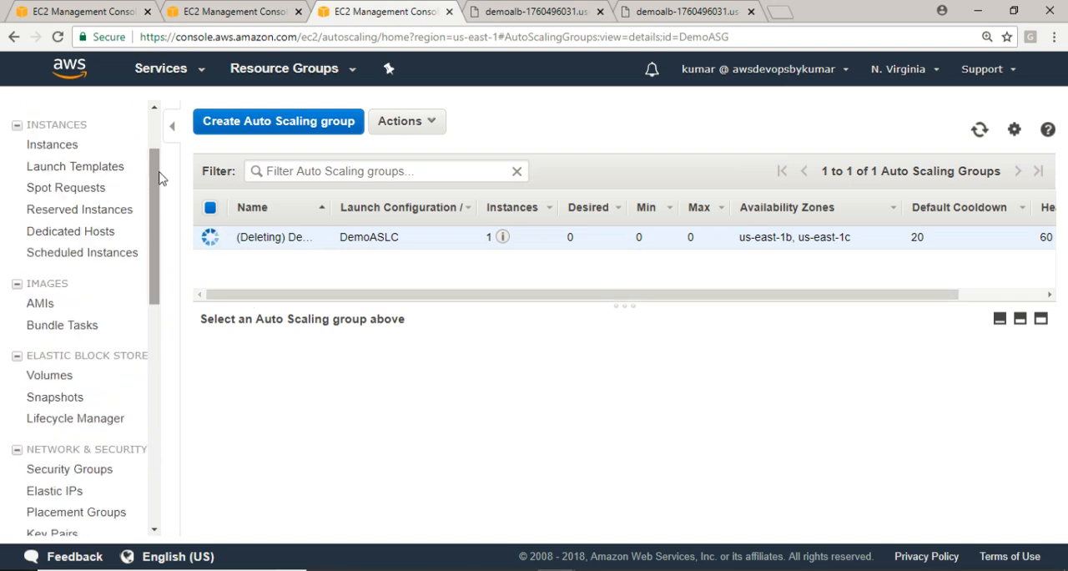
click(72, 147)
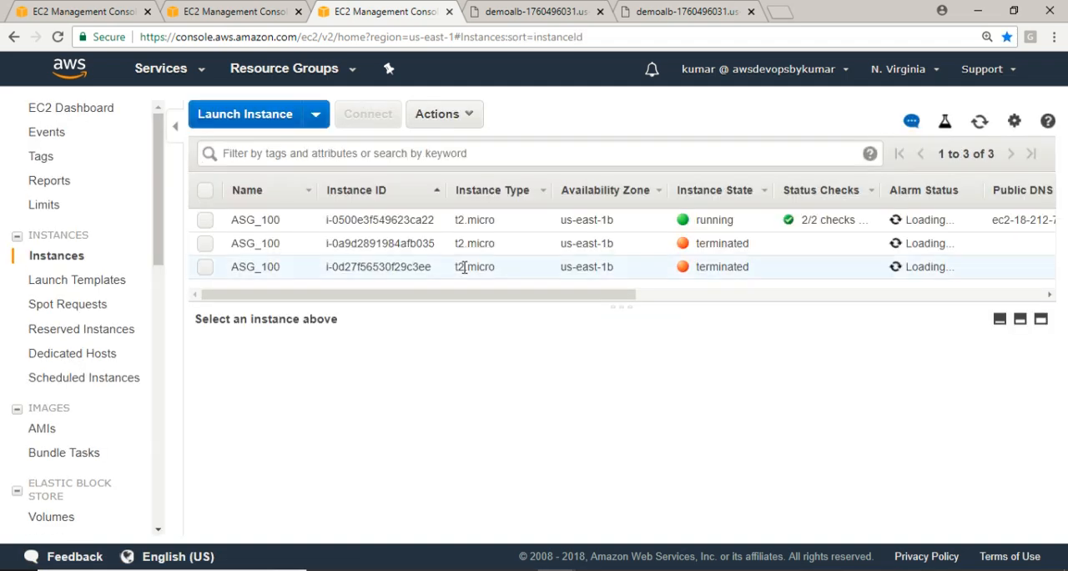
click(205, 220)
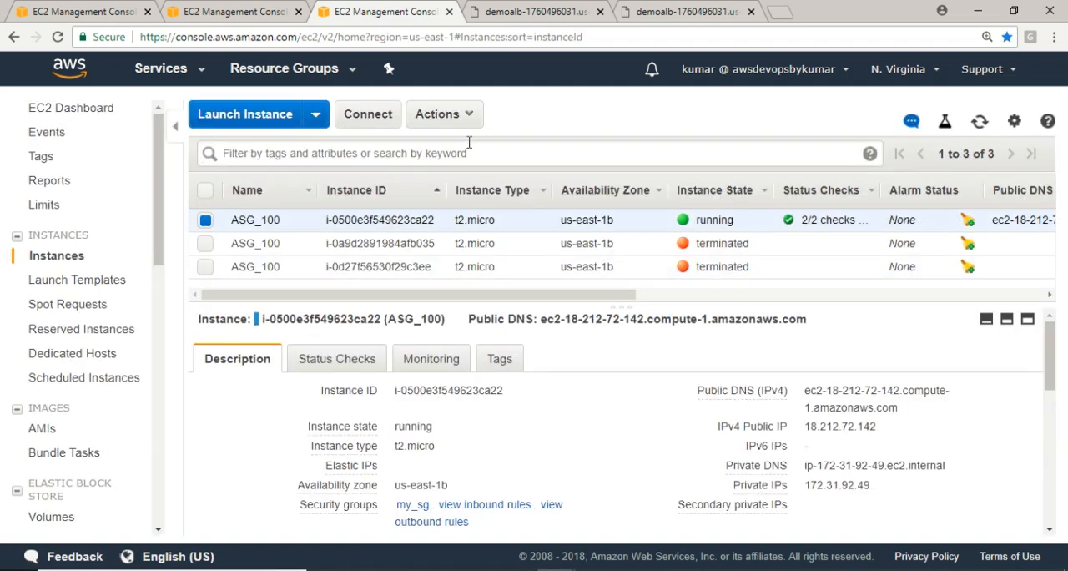
click(465, 114)
mouse_move(481, 248)
mouse_move(500, 208)
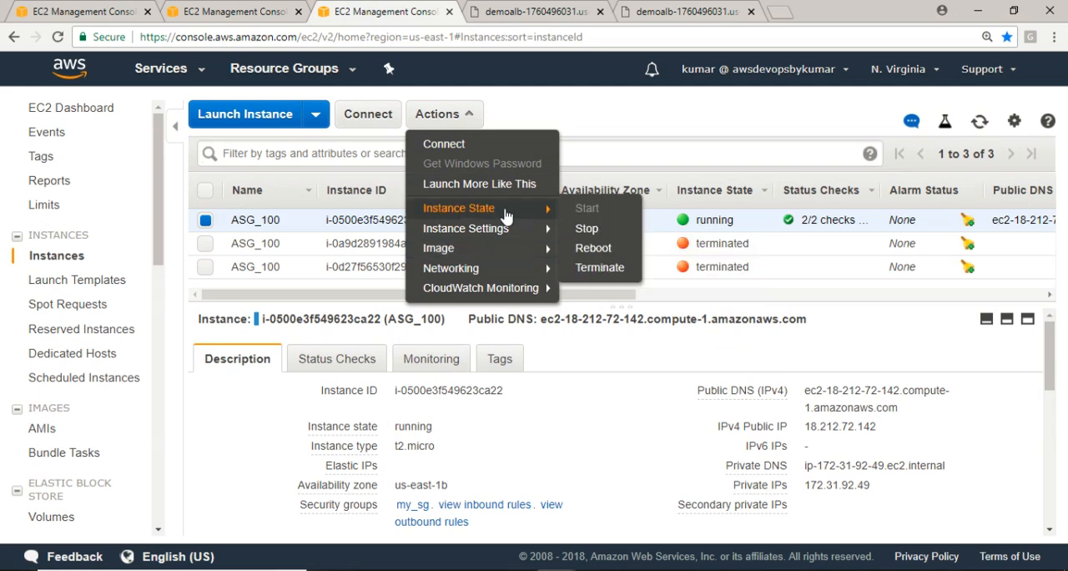
click(597, 266)
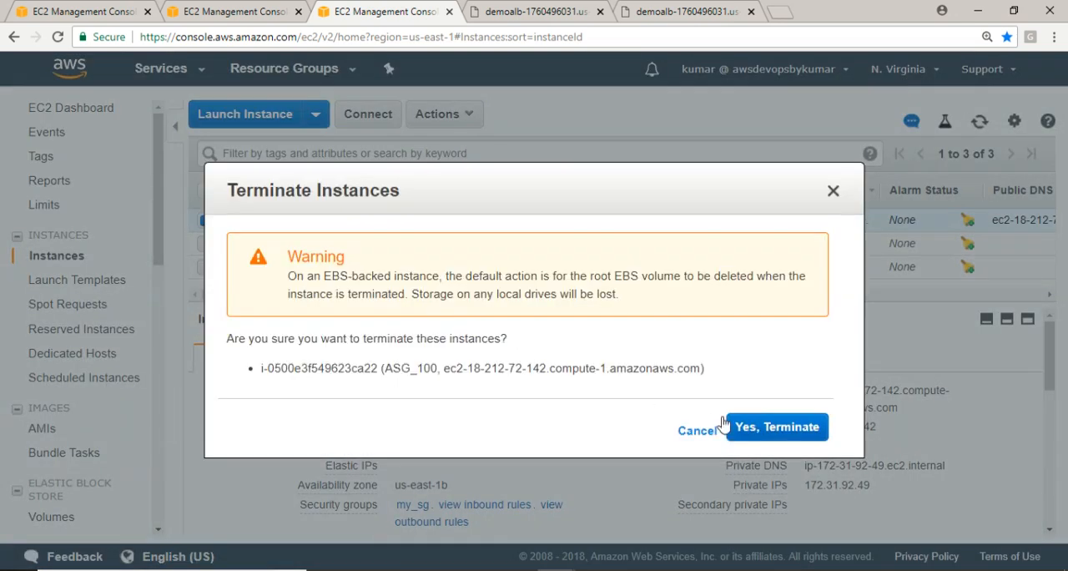
click(765, 429)
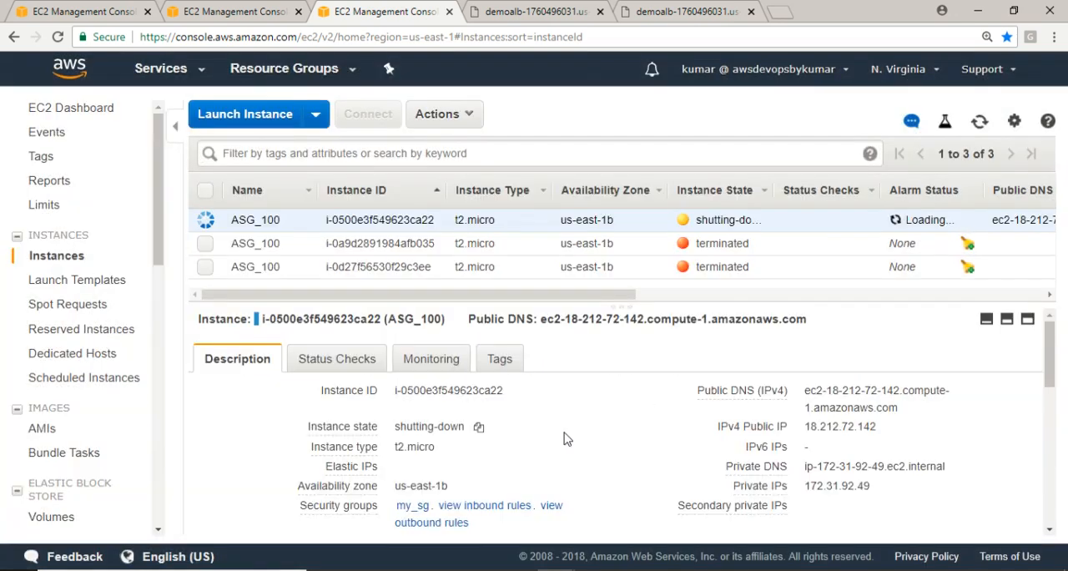
click(980, 123)
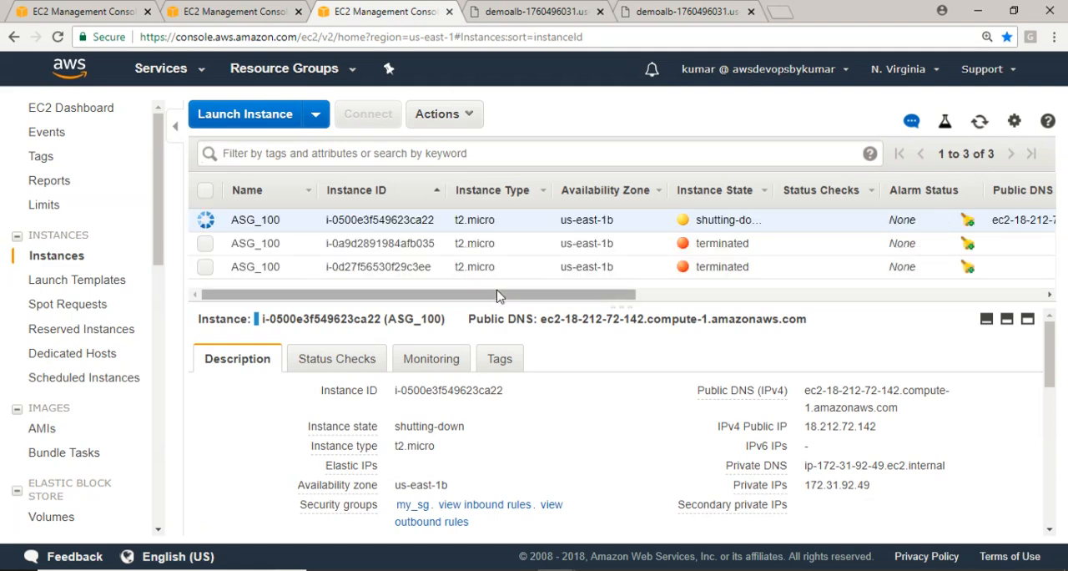
Deregister the AMI Demo-AMI-100 and confirm
click(43, 429)
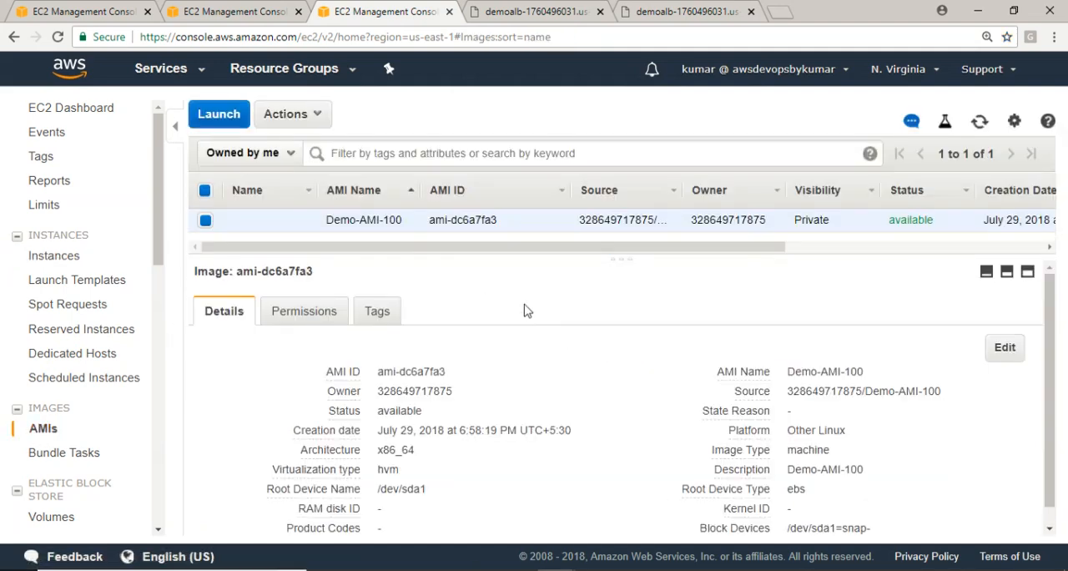
click(305, 115)
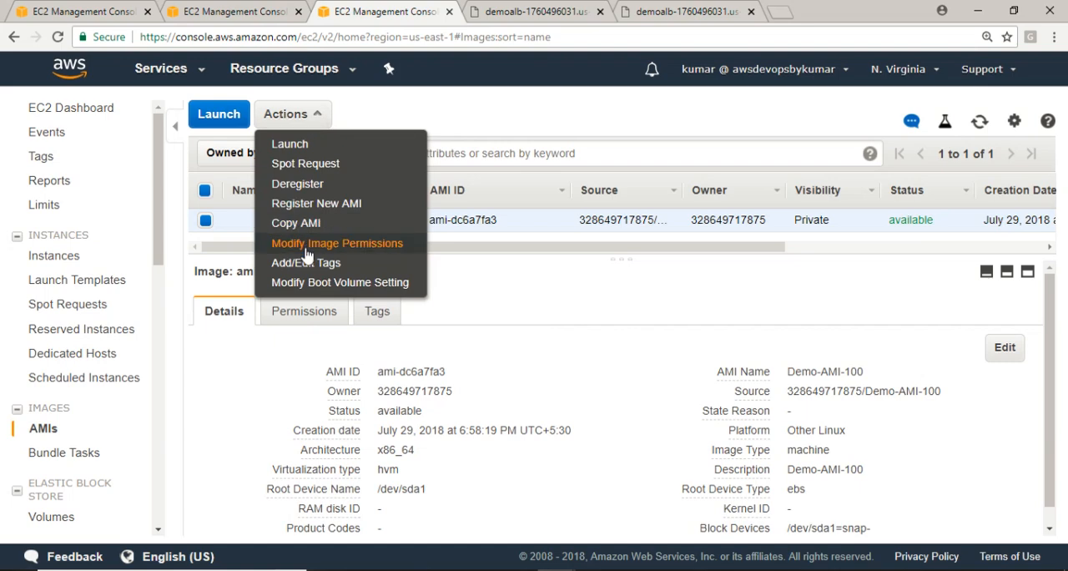
click(304, 183)
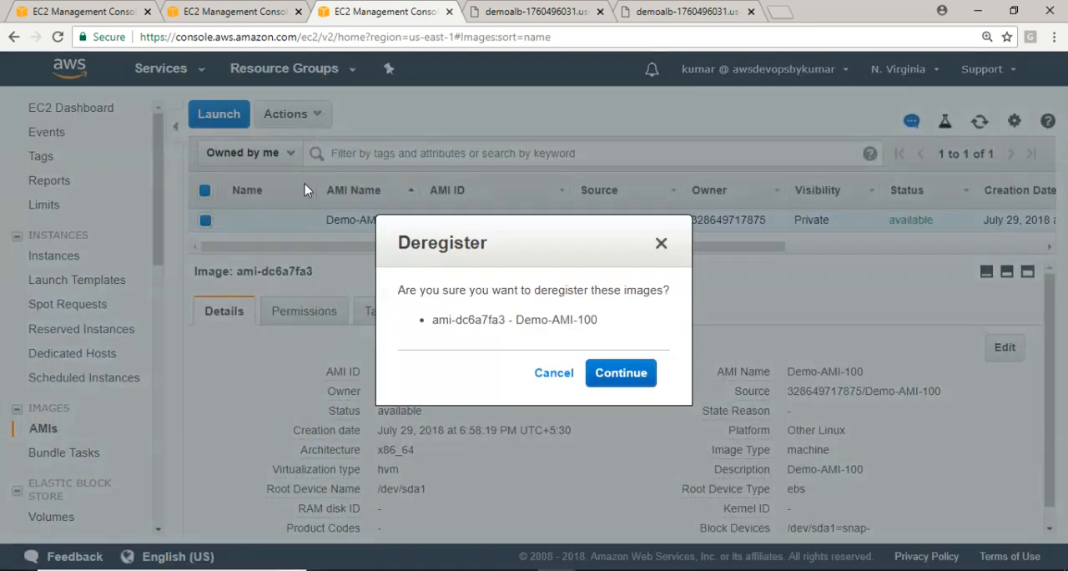
click(620, 373)
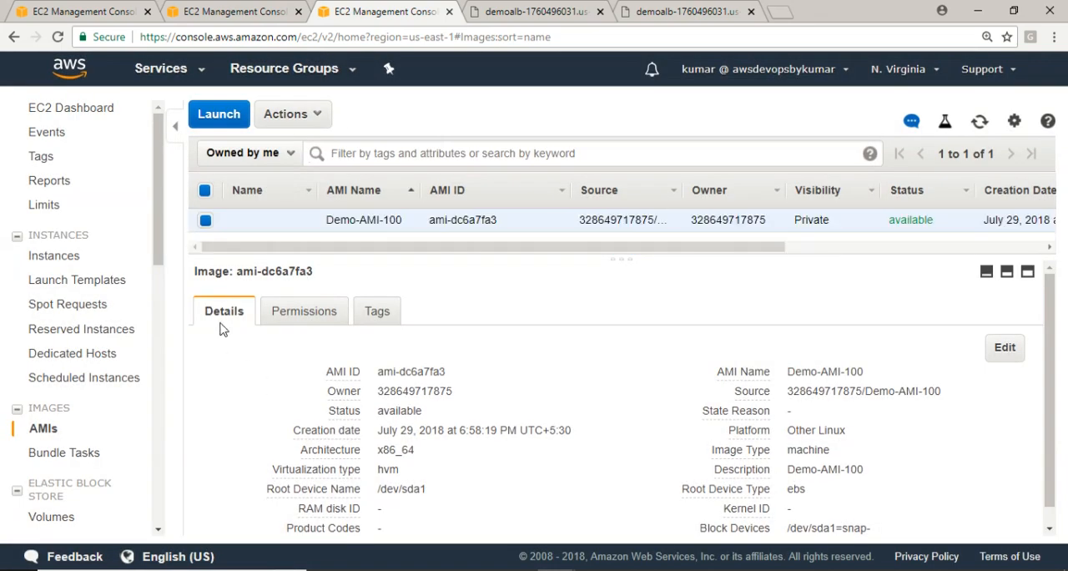
Delete the 10 GiB EBS snapshot that was created for the AMI Demo-AMI-100
scroll(162, 246, down, 3)
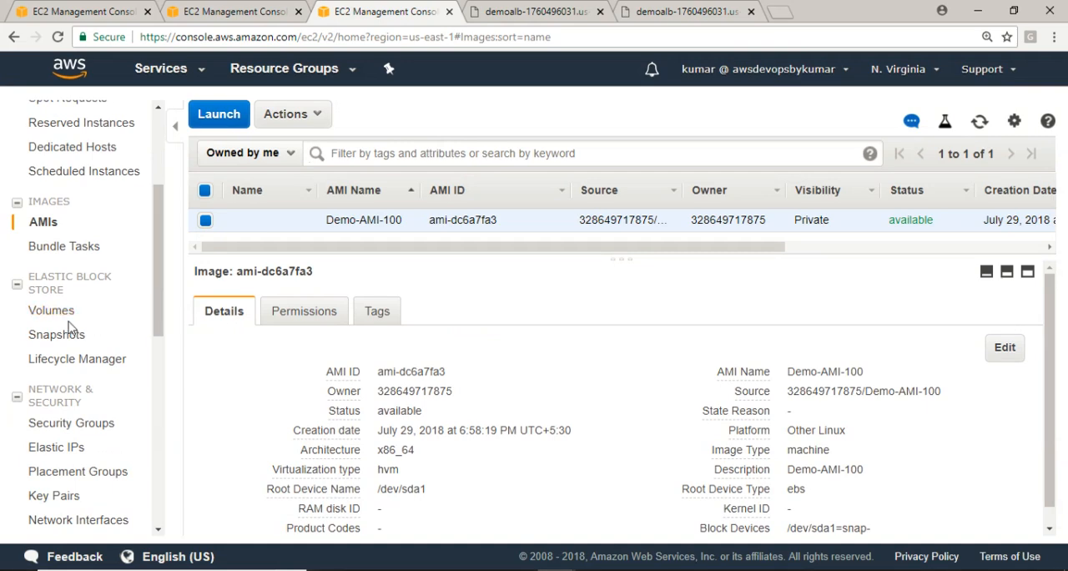
click(55, 336)
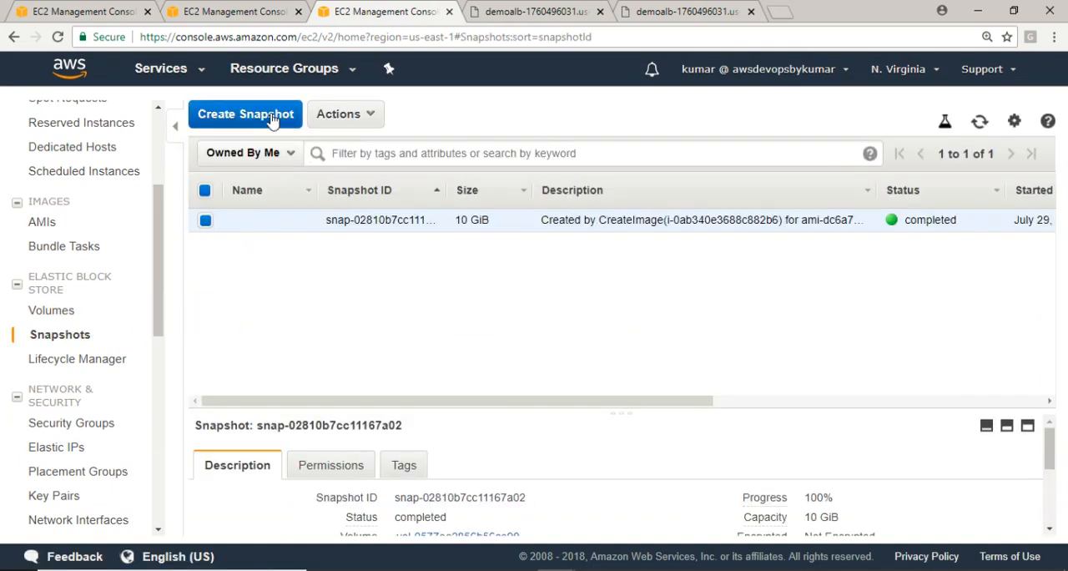
click(348, 116)
click(360, 142)
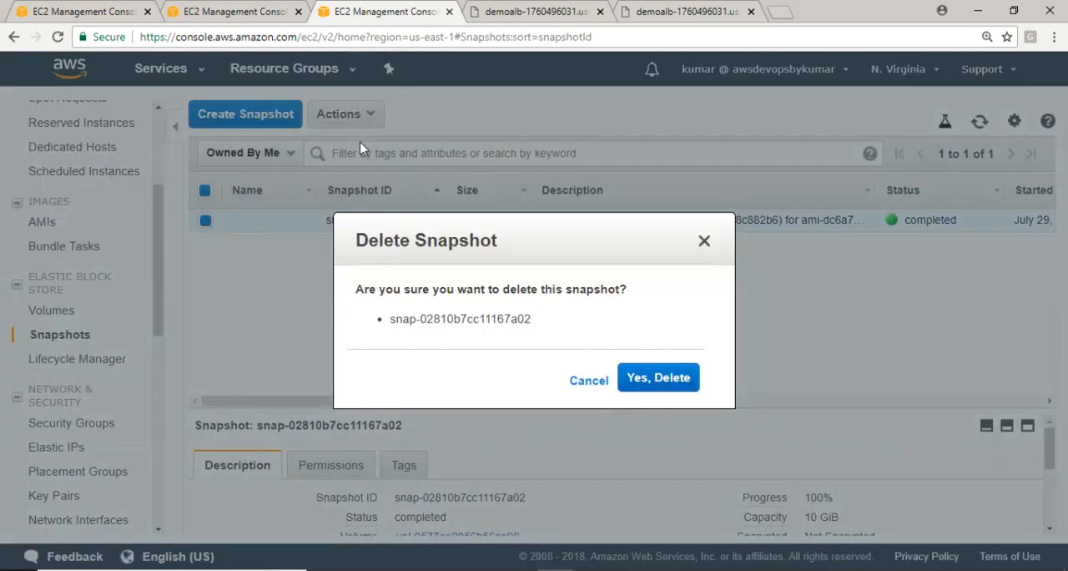
click(659, 378)
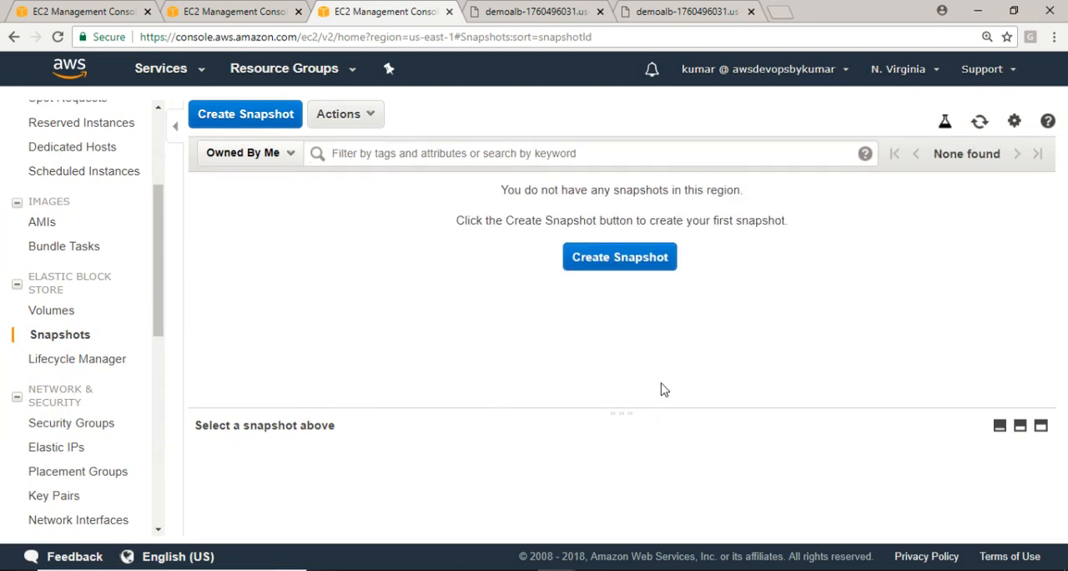
Try again to deregister Demo-AMI-100, which is still listed among the AMIs
click(35, 224)
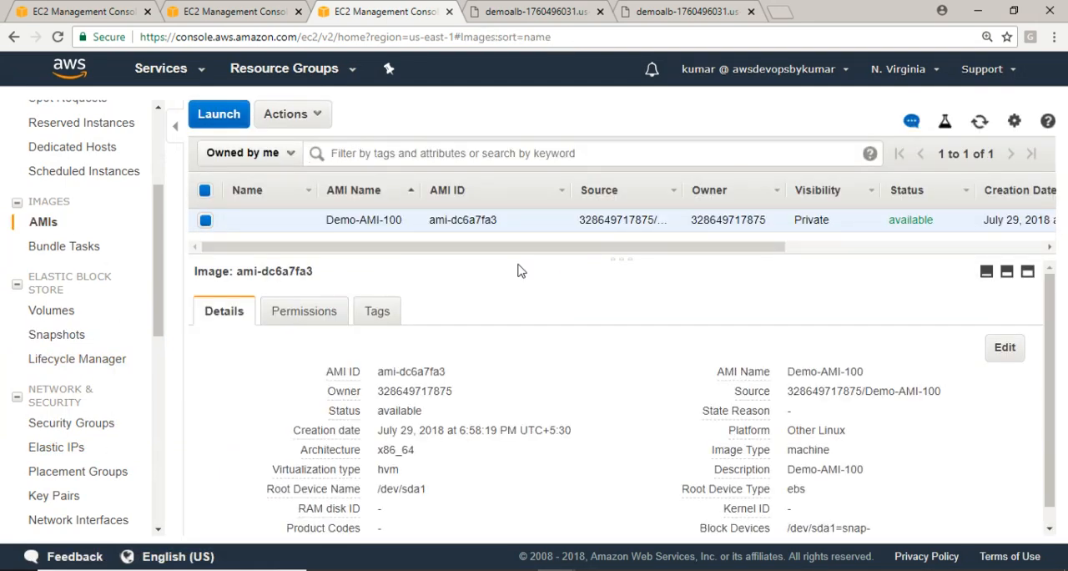
click(317, 116)
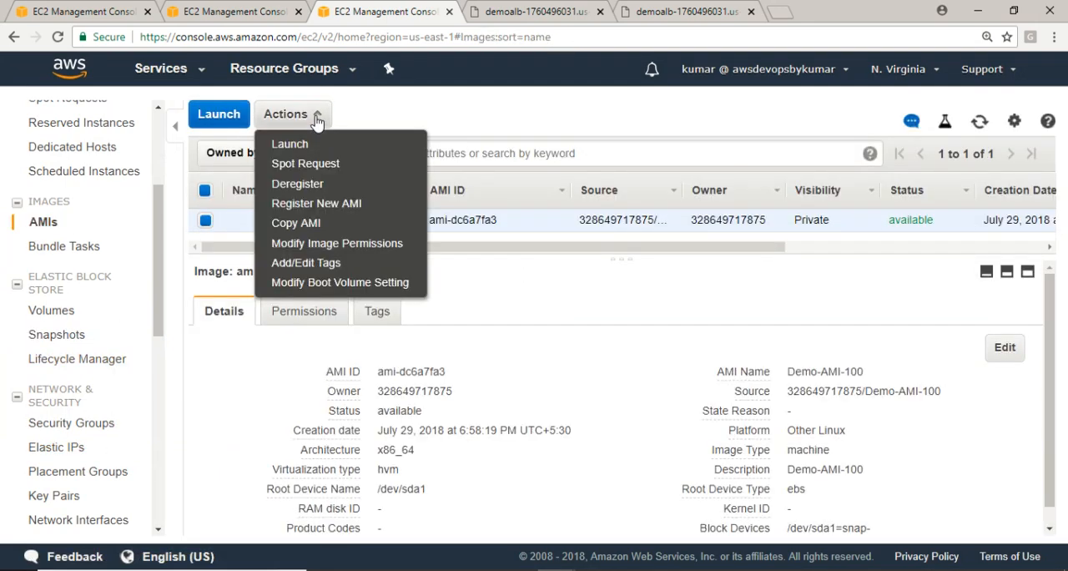
click(299, 180)
click(636, 381)
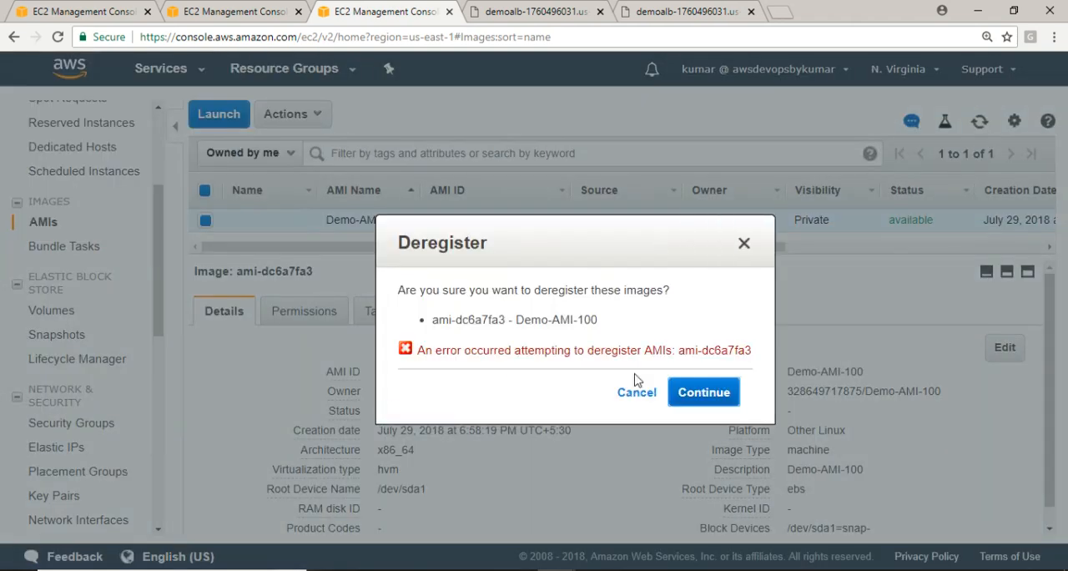
click(637, 392)
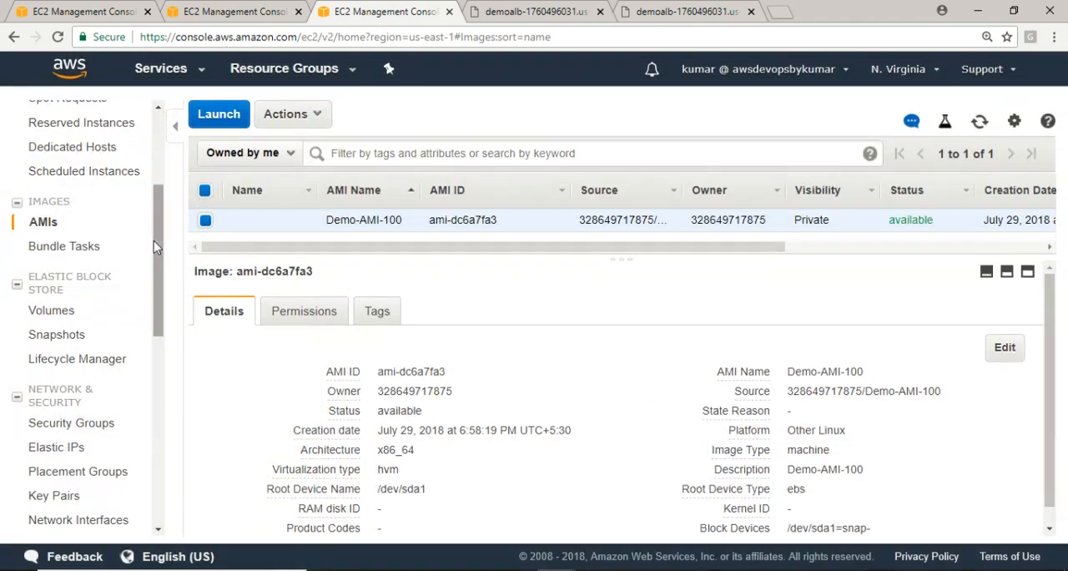
Check the load balancers and target groups lists once more for leftover resources
scroll(158, 347, down, 3)
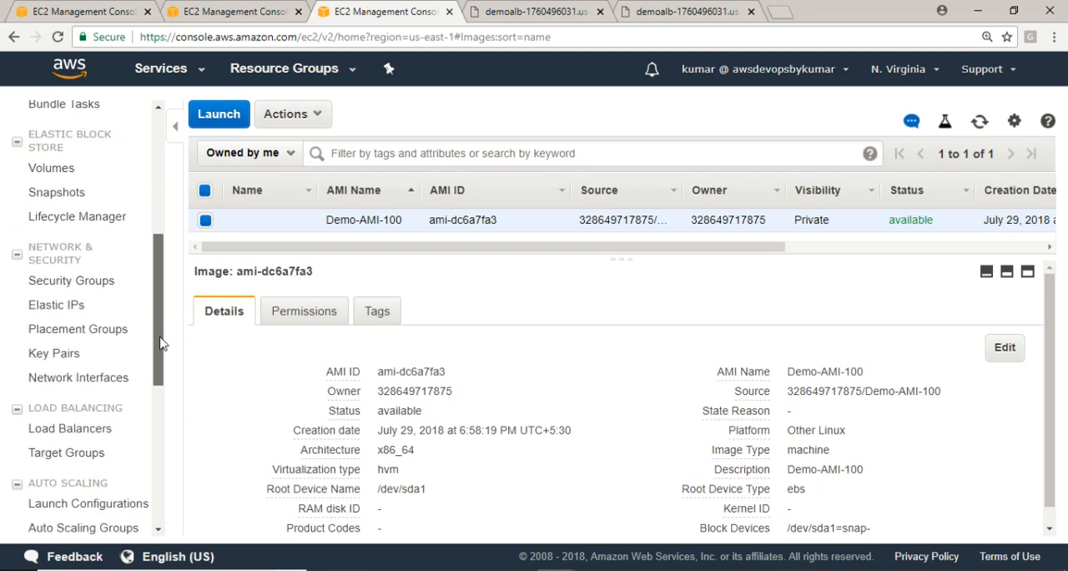
click(75, 377)
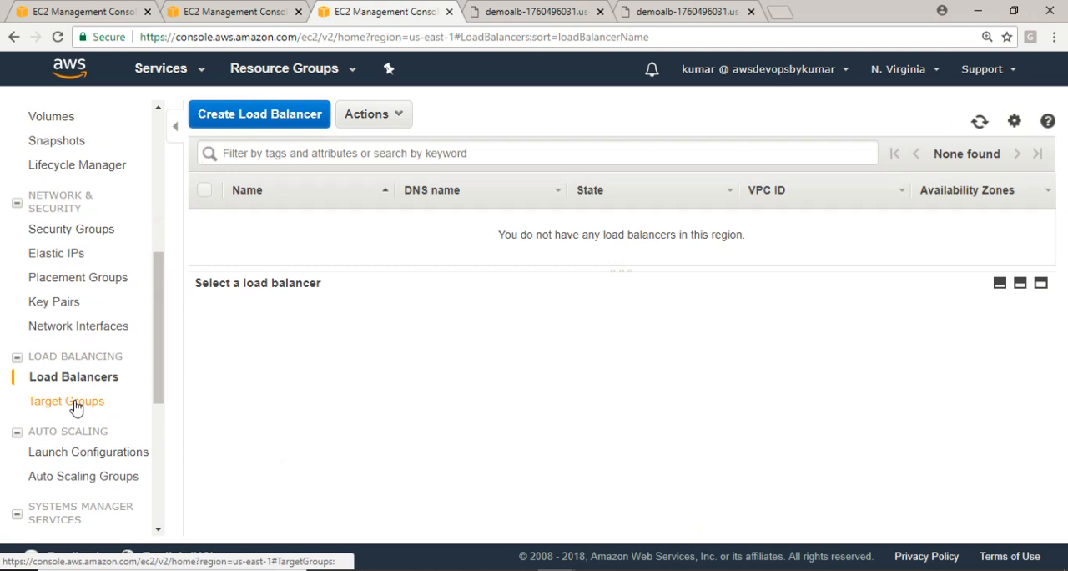
click(74, 402)
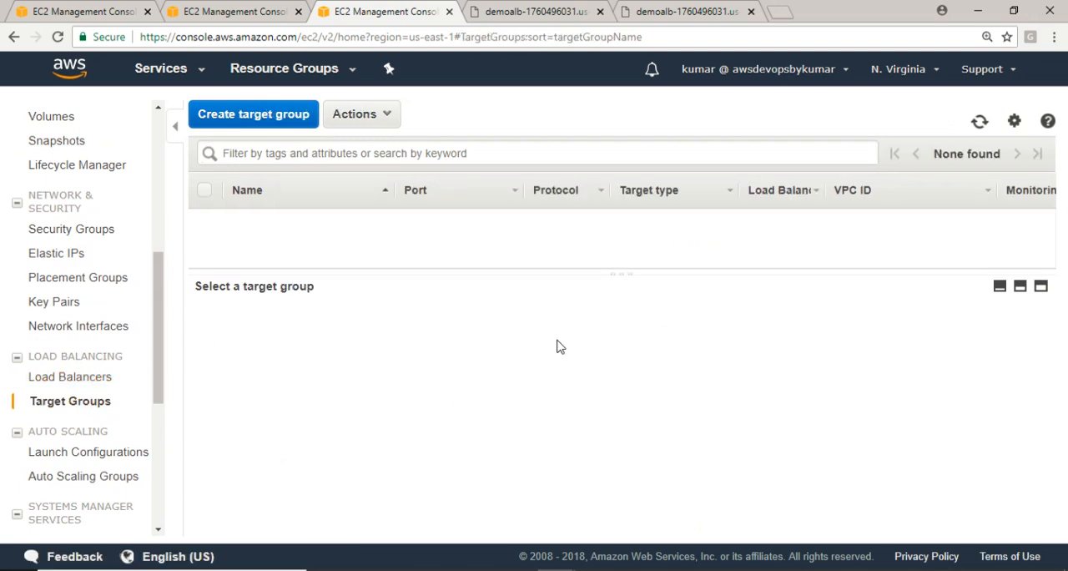